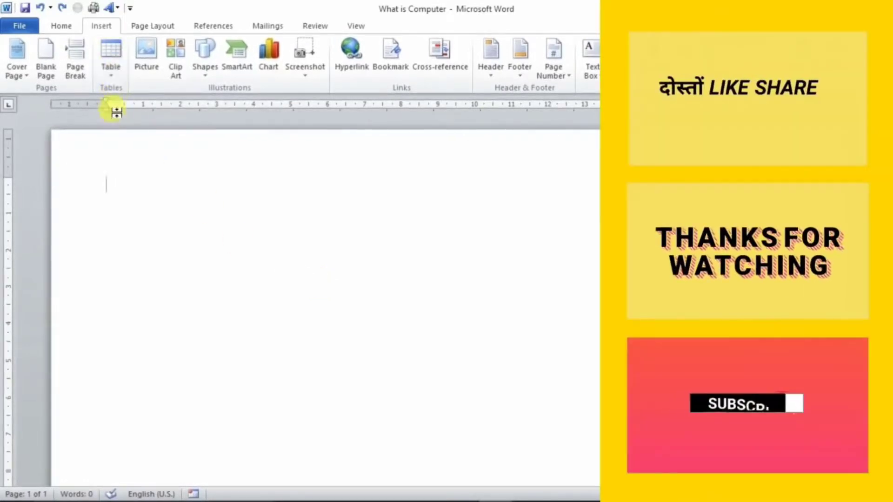
Insert a table with six columns and six rows on the blank page
left_click(114, 76)
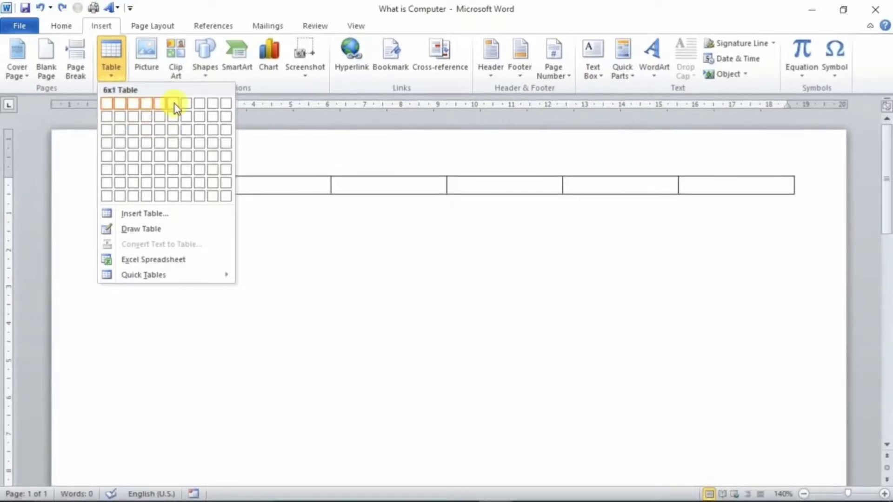
left_click(174, 169)
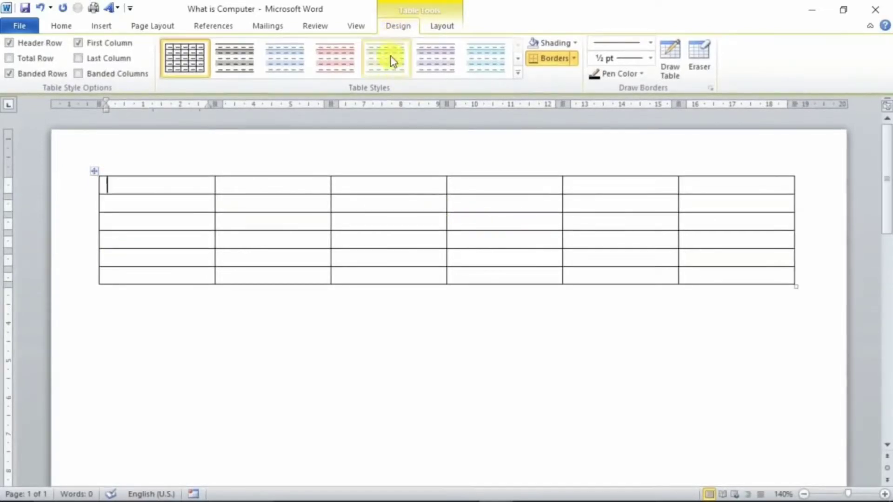
Examine the Design and Layout table tools, checking their availability with the cursor outside and inside the table
left_click(432, 26)
left_click(401, 26)
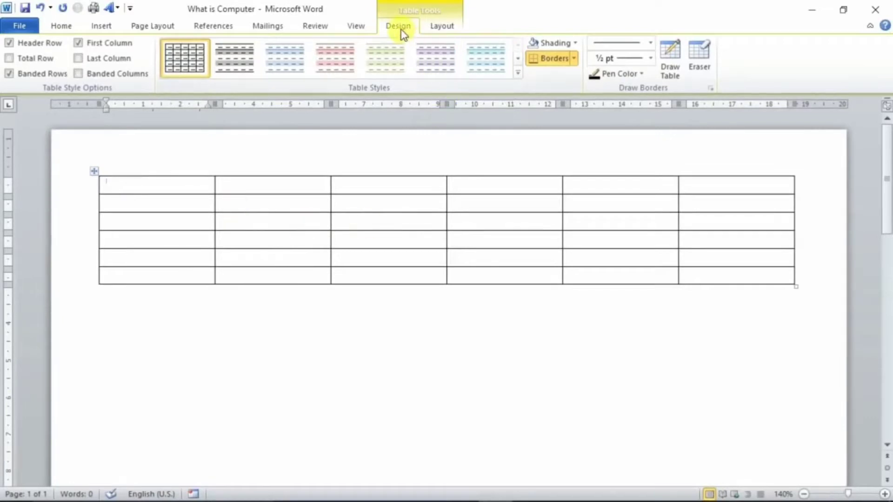
left_click(433, 28)
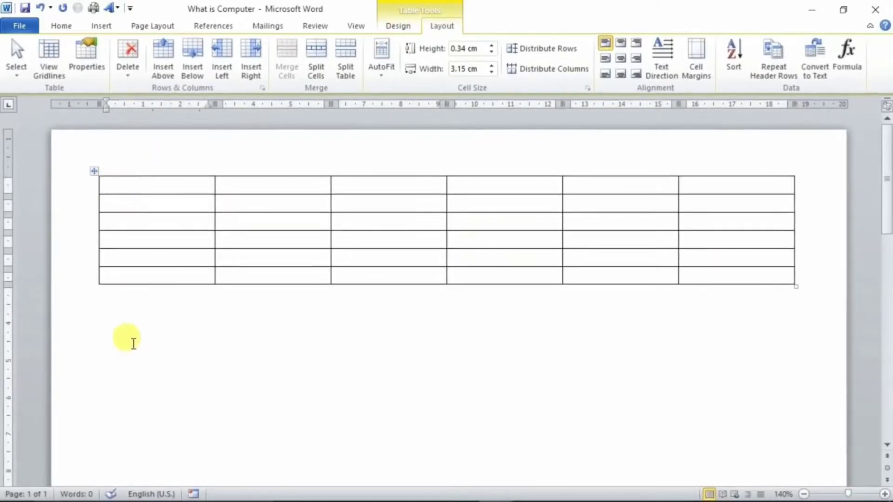
left_click(131, 343)
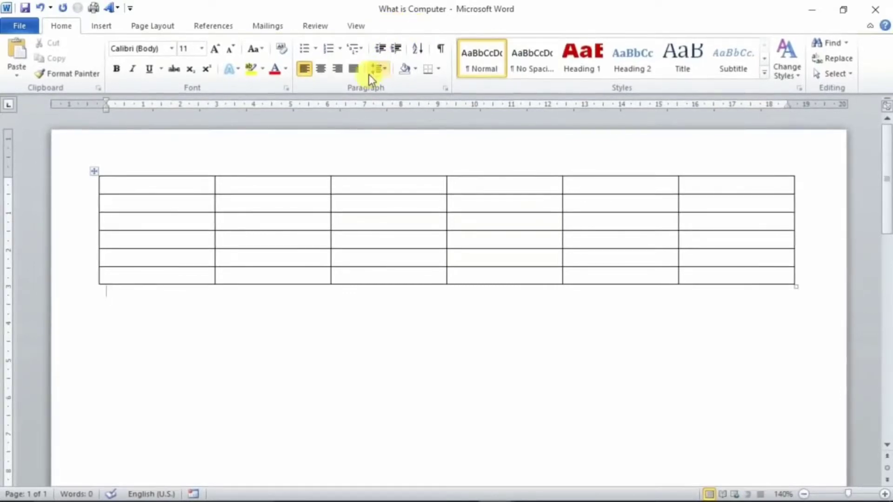
left_click(235, 221)
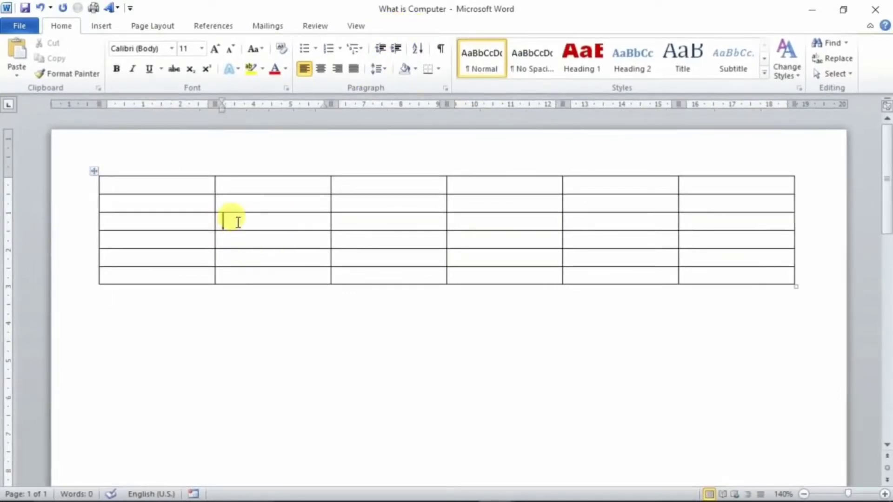
left_click(398, 26)
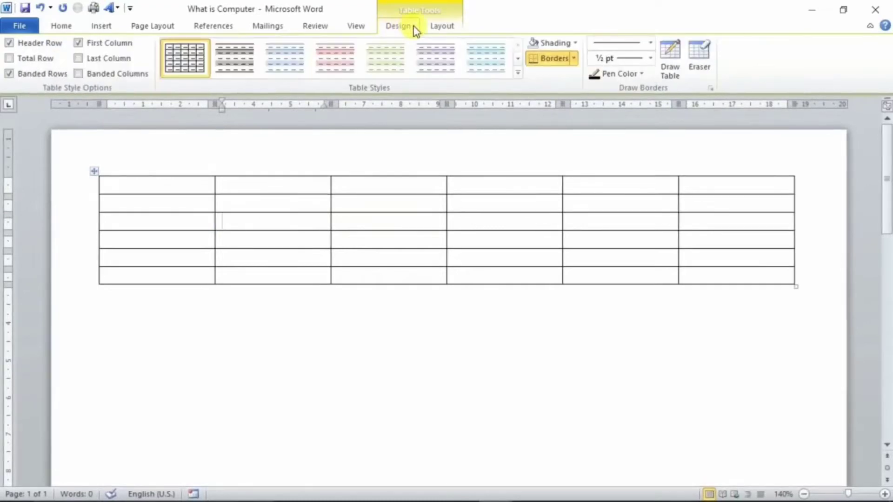
left_click(428, 26)
left_click(403, 27)
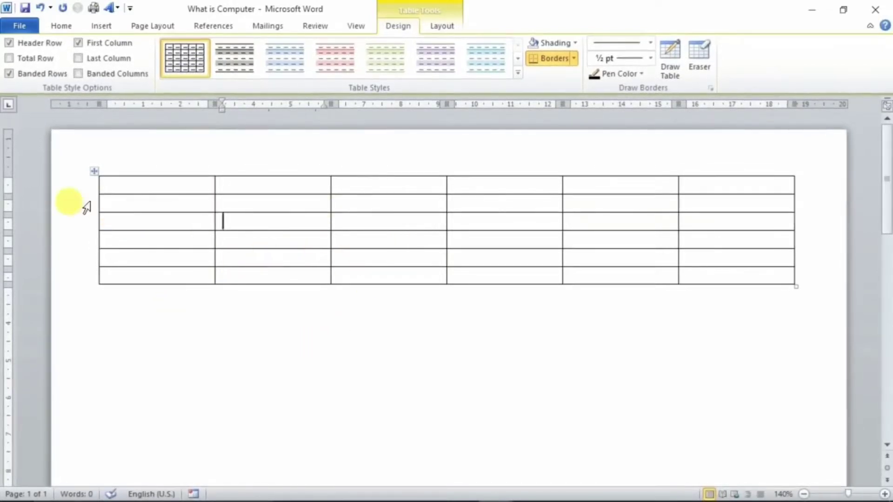
Select the entire six-column table and delete it from the page
left_click(94, 171)
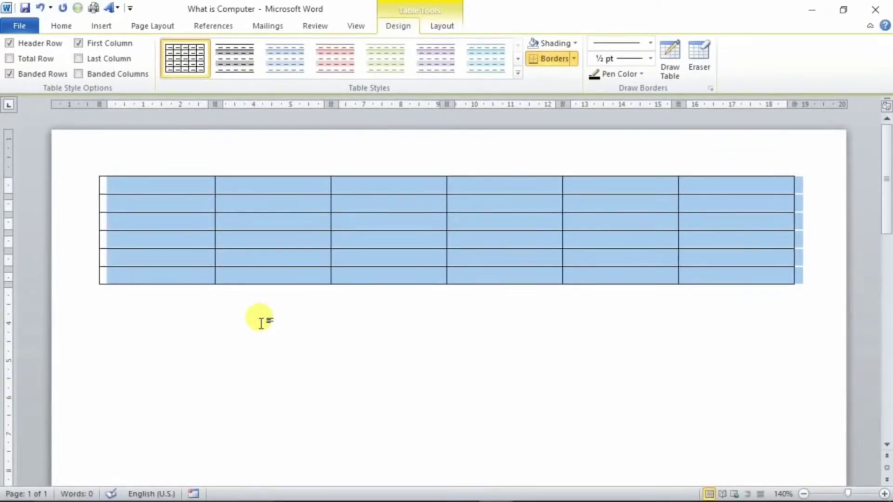
key("BackSpace")
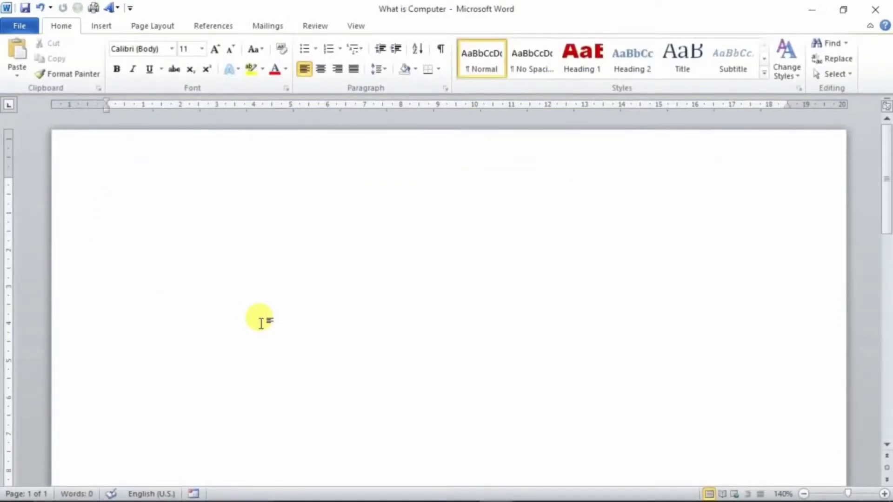
Set up a new table with 5 columns and 20 rows
left_click(101, 27)
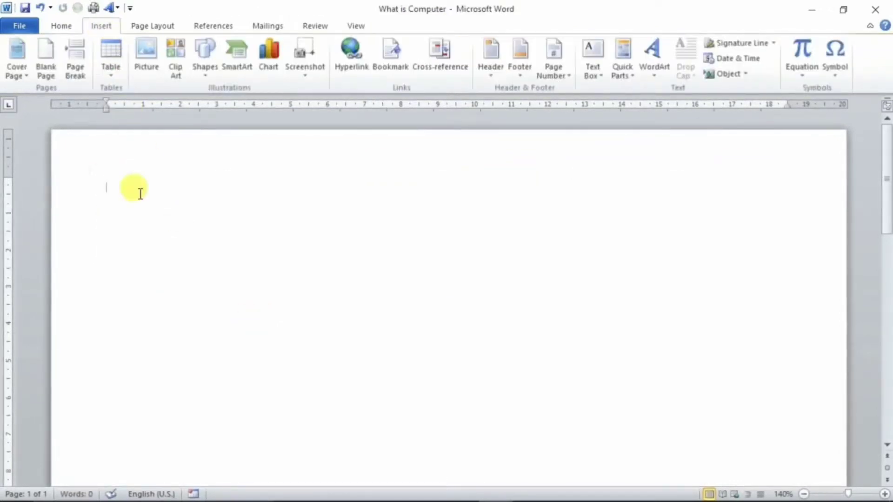
left_click(116, 79)
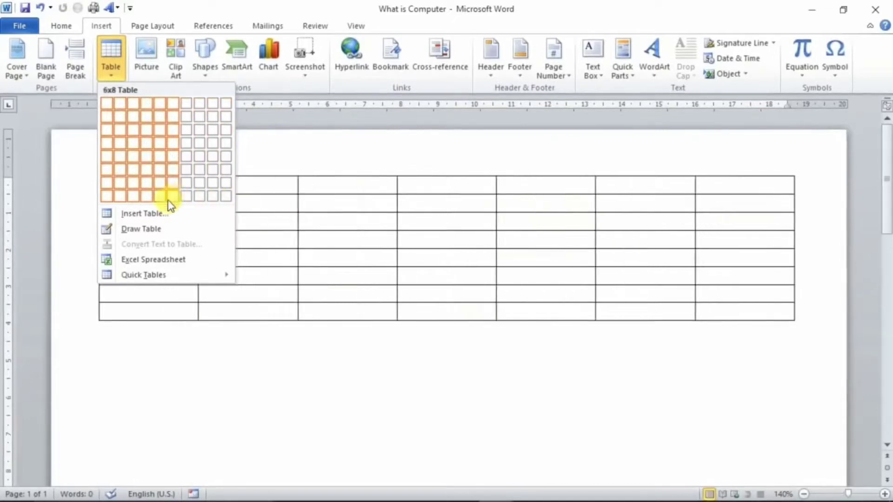
left_click(135, 213)
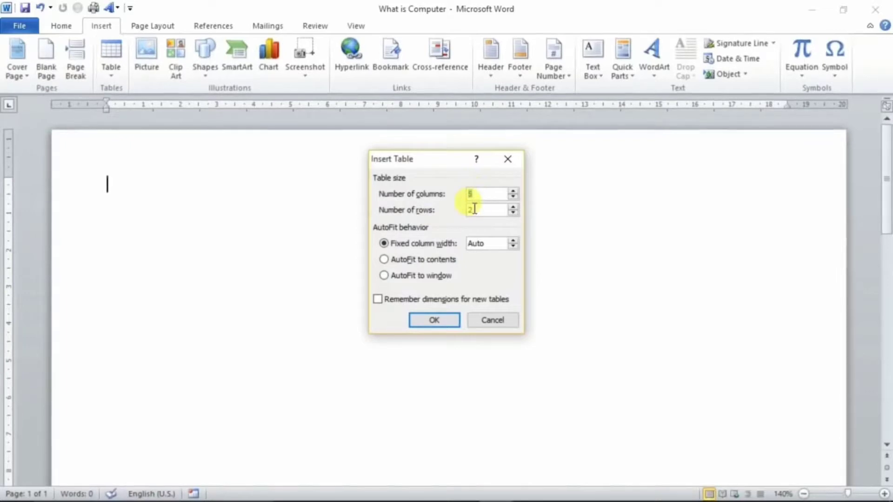
left_click(479, 196)
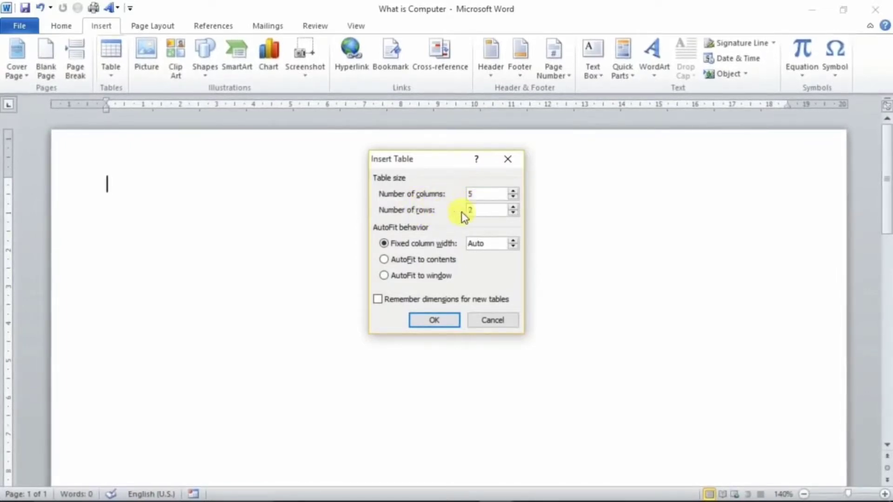
left_click(478, 210)
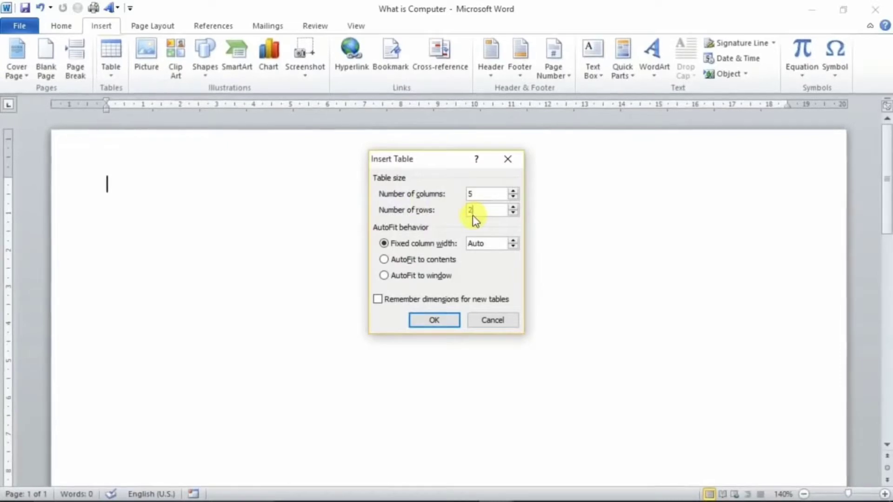
type("0")
Set the fixed column width to about 2 cm and insert the table
left_click(513, 240)
left_click(514, 241)
left_click(514, 240)
left_click(513, 240)
left_click(513, 241)
left_click(514, 240)
left_click(514, 241)
left_click(431, 320)
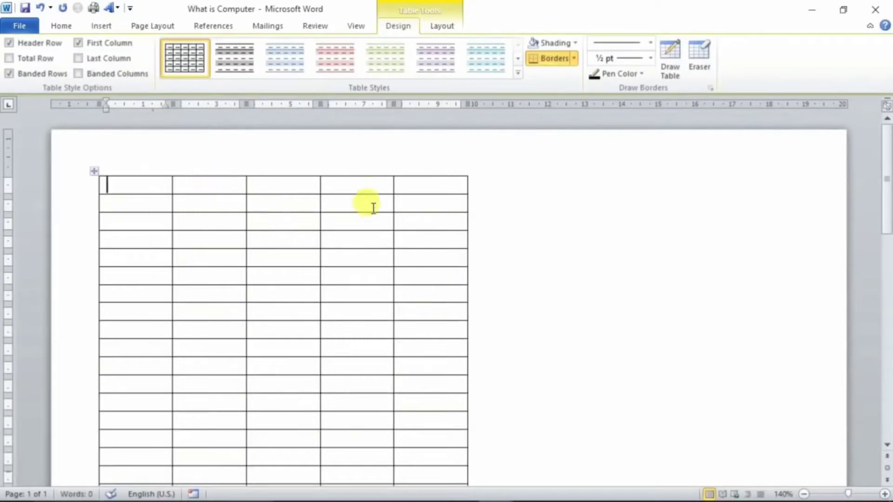
Look over the rows of the fixed-width table and undo its insertion
scroll(239, 315, "down", 3)
scroll(239, 319, "up", 3)
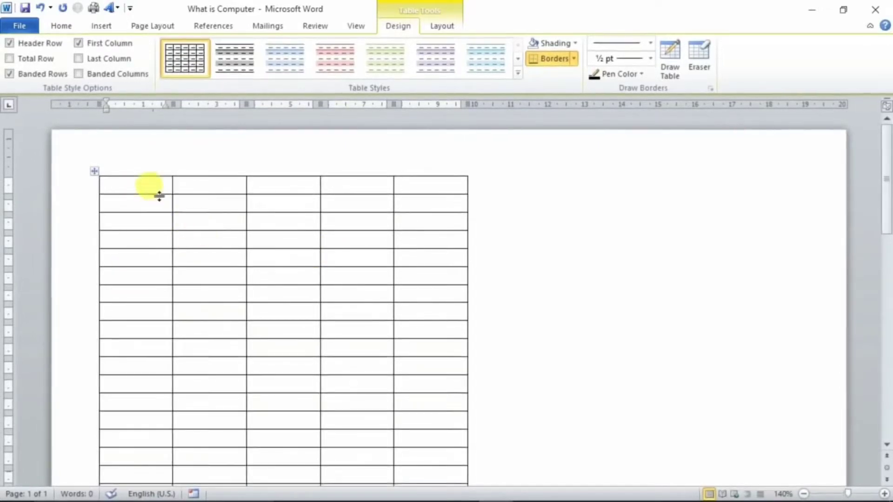
key("ctrl+z")
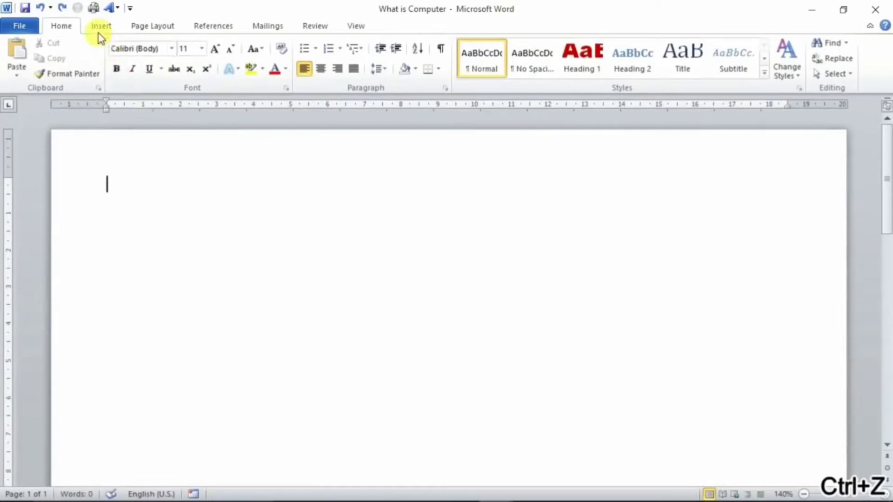
Insert a table with 5 columns and 20 rows using AutoFit to contents
left_click(101, 27)
left_click(108, 76)
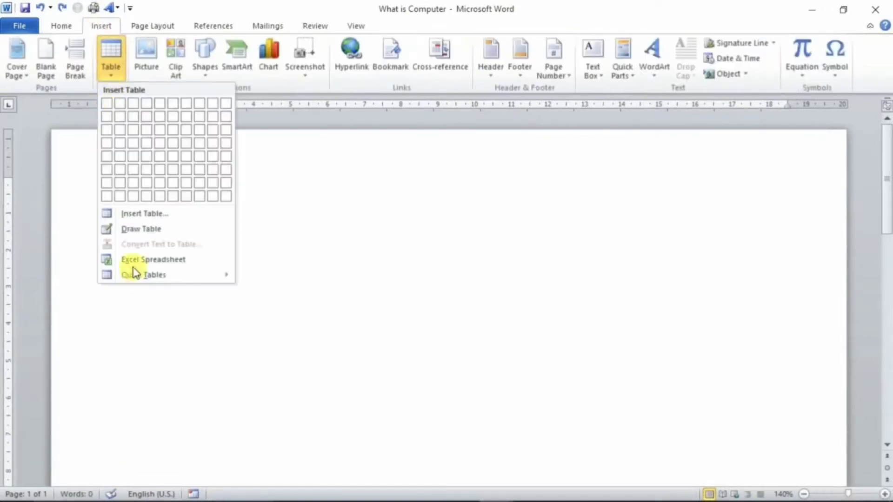
left_click(134, 216)
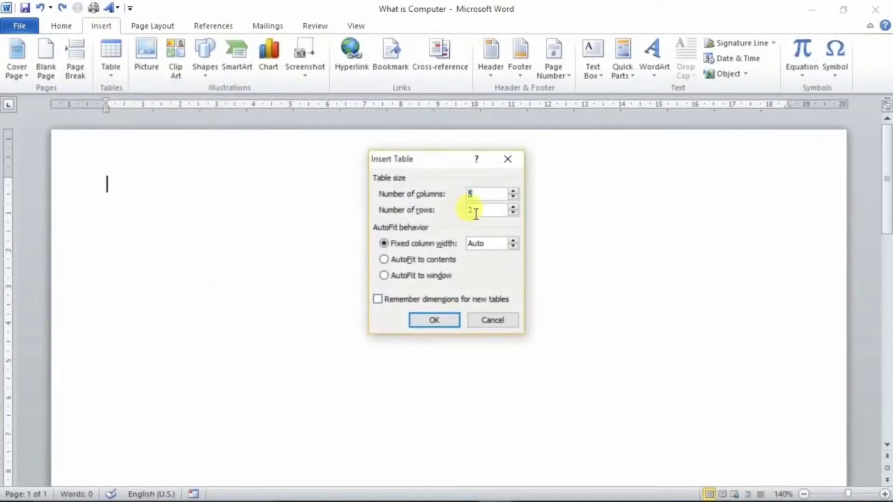
type("0")
left_click(404, 260)
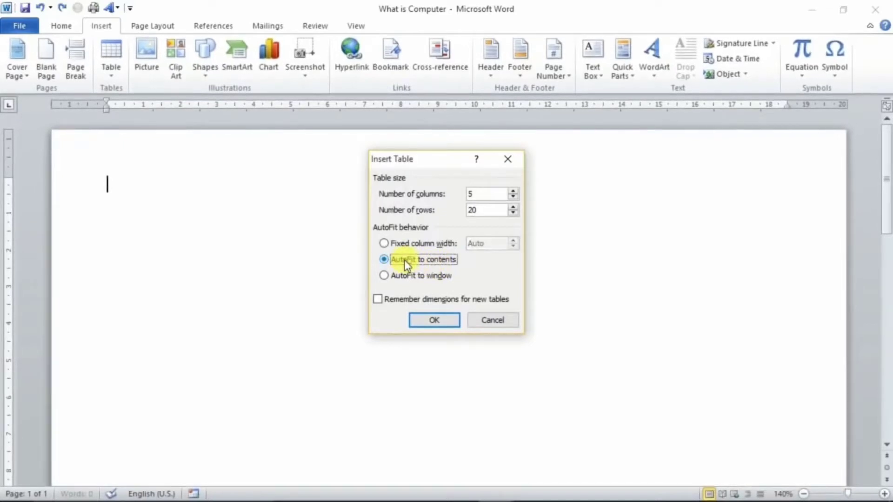
left_click(428, 320)
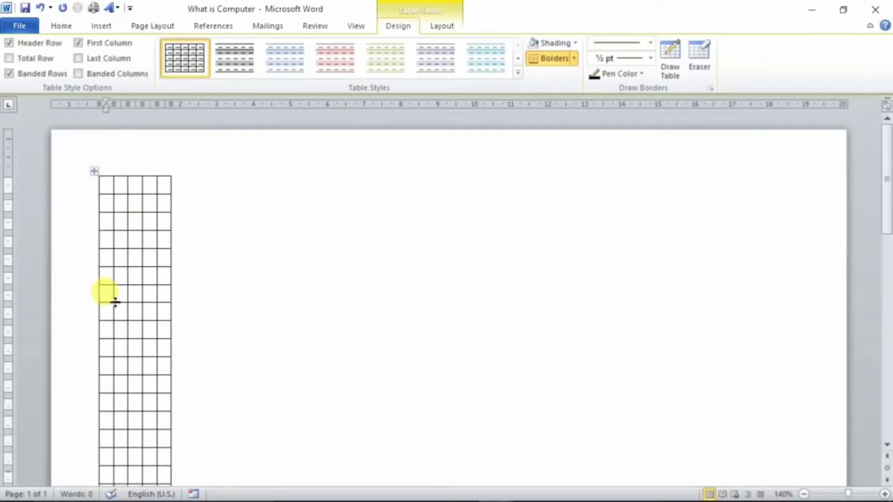
Enter "hfhrtrt" and "rturtu" in the first row's first two cells and "Yt utyutyu ty ututy" in its fourth cell
type("hfhrtrt")
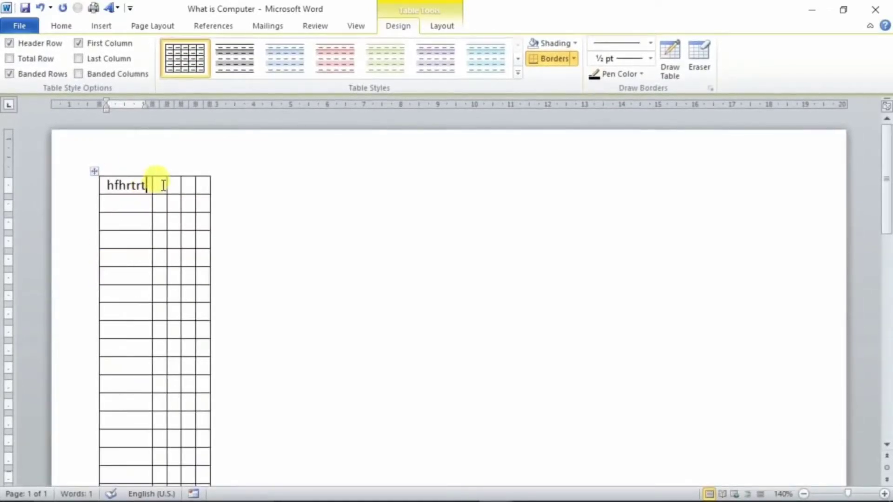
left_click(163, 186)
type("rturtu")
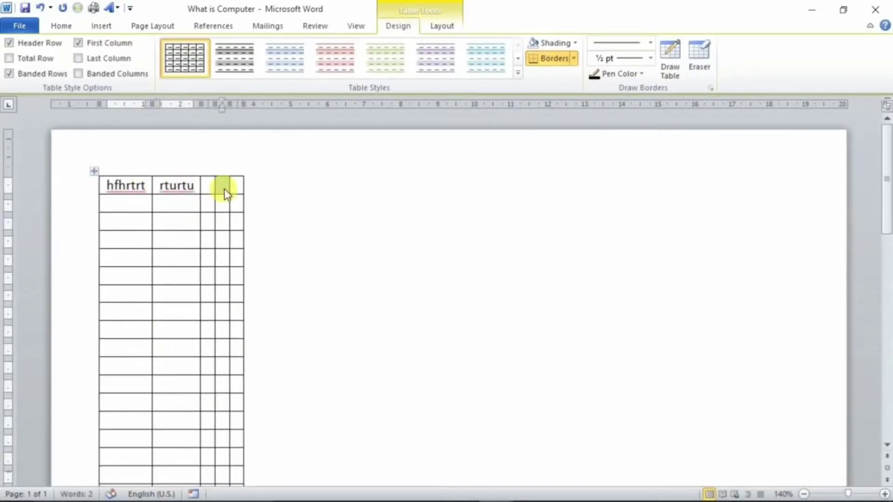
type("Yt utyutyu ty ututy")
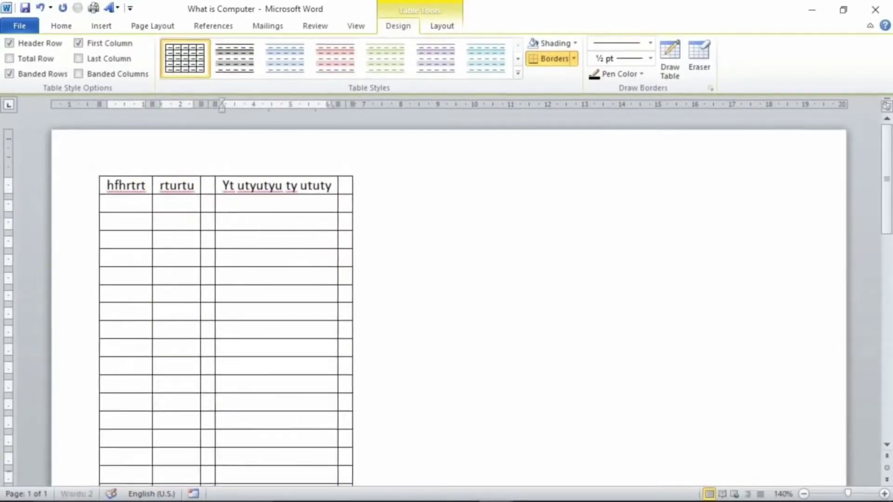
Undo the sample text entries and the insertion of the AutoFit to contents table
key("ctrl+z")
key("ctrl+z")
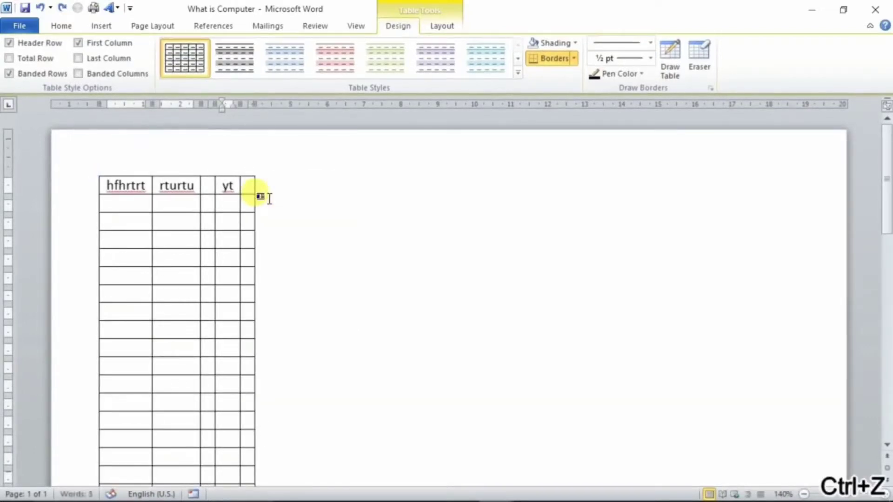
key("ctrl+z")
key("ctrl+z")
key("ctrl+z")
key("ctrl+z")
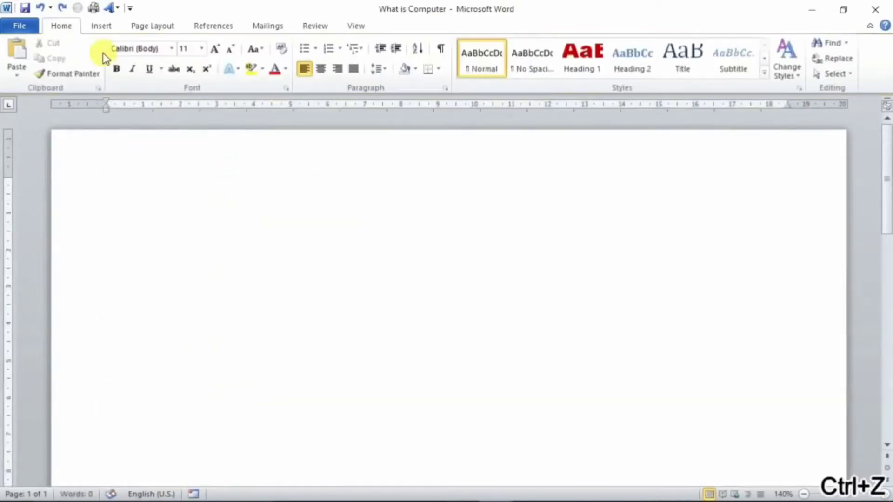
Insert a table with 5 columns and 20 rows using AutoFit to window
left_click(100, 27)
left_click(118, 75)
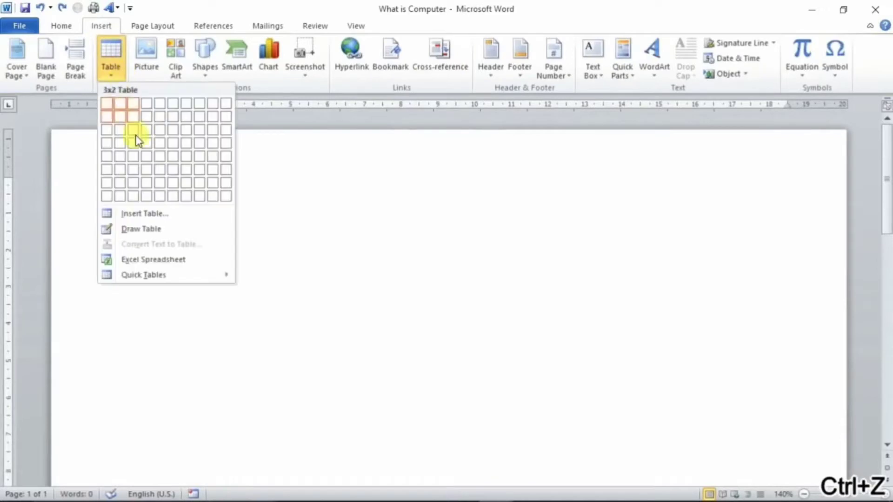
left_click(161, 216)
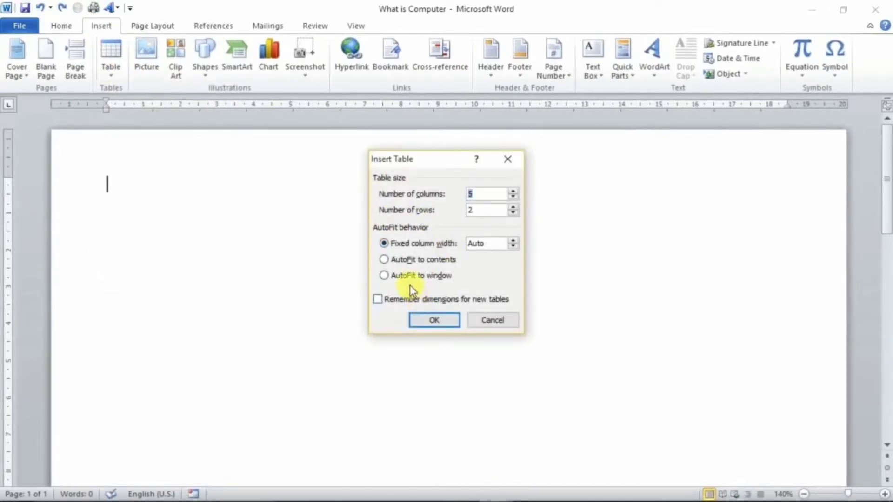
left_click(417, 276)
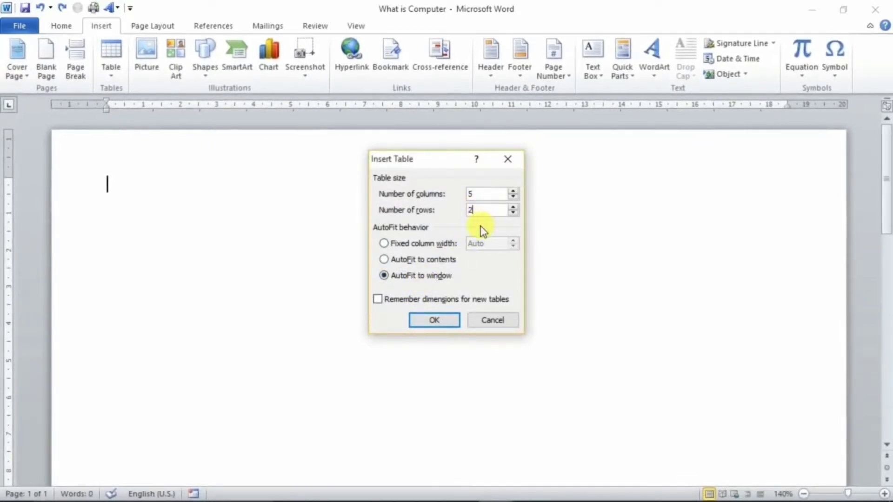
type("0")
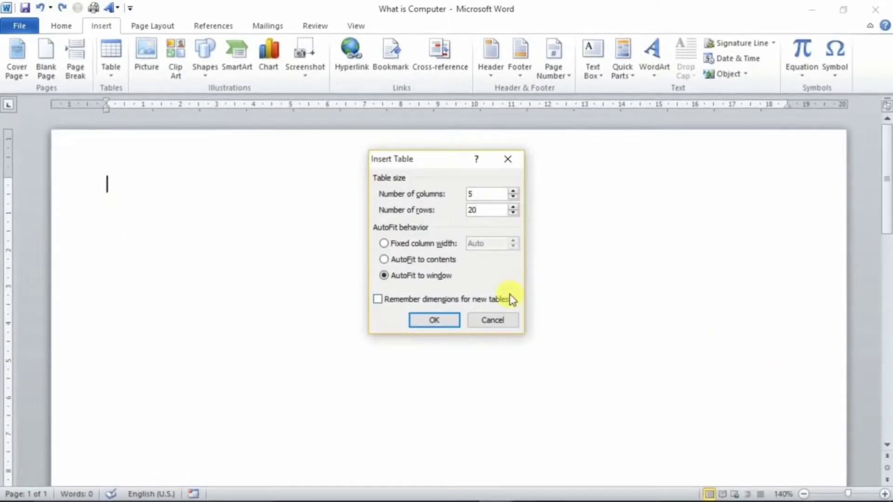
left_click(432, 321)
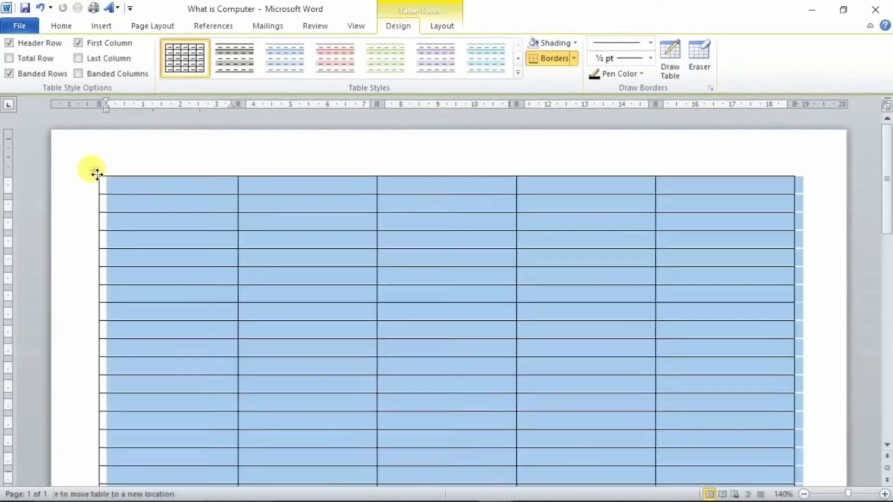
Enter sample text: "fhf" in the first cell, "fghgfh" and "ghgf" in row five's first two cells, "gfh" in row ten's second cell
left_click(95, 171)
left_click(116, 187)
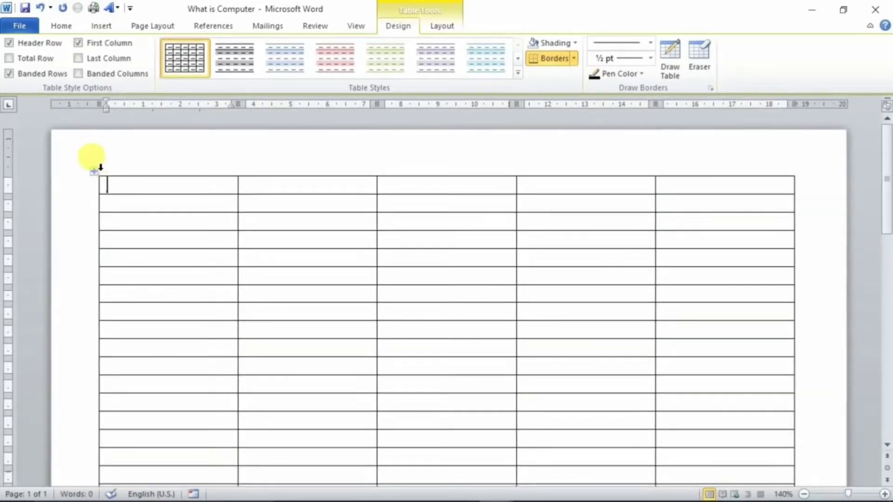
type("fhf")
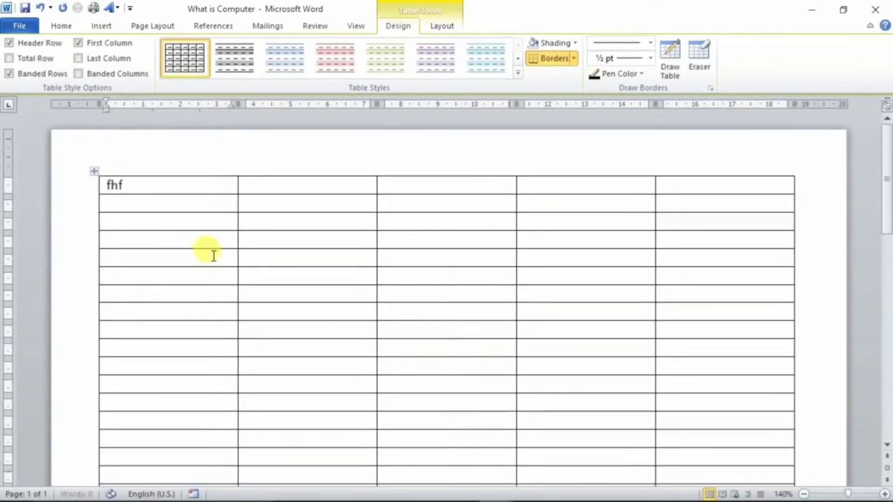
left_click(214, 256)
type("fghgfh")
key("Tab")
type("ghgf")
left_click(279, 345)
type("gfh")
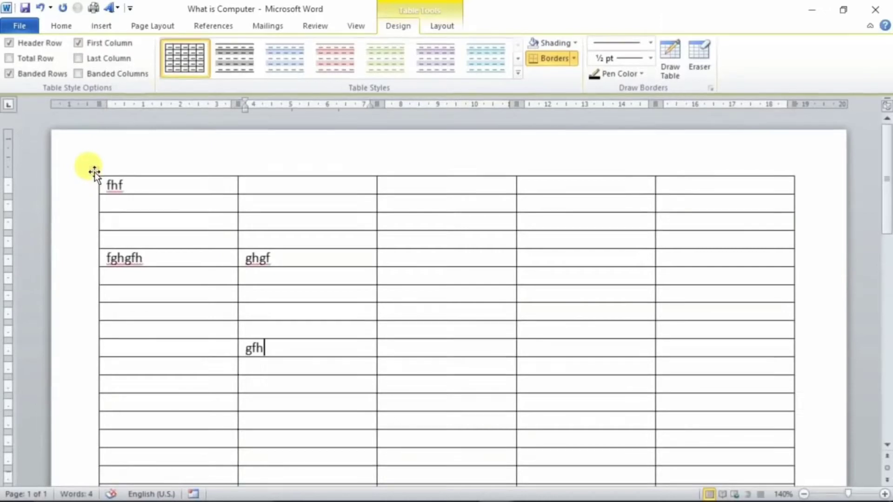
Clear the sample text from the whole table and delete the empty table from the page
left_click(94, 172)
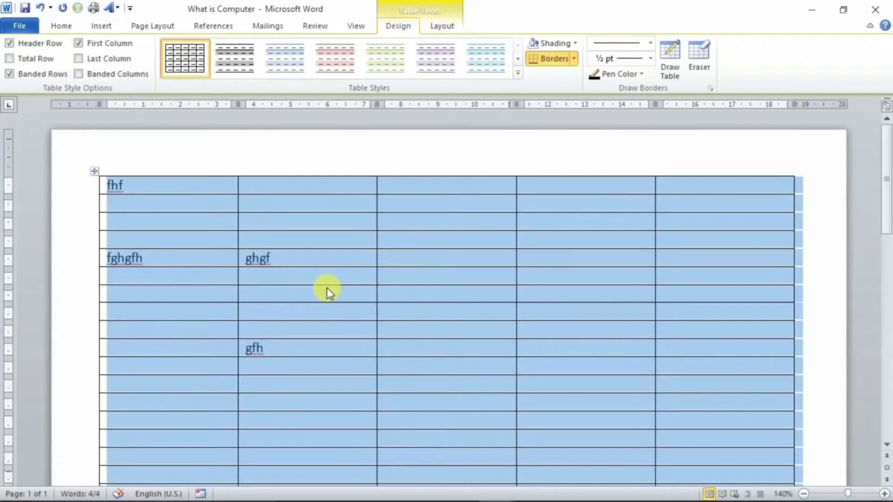
key("Delete")
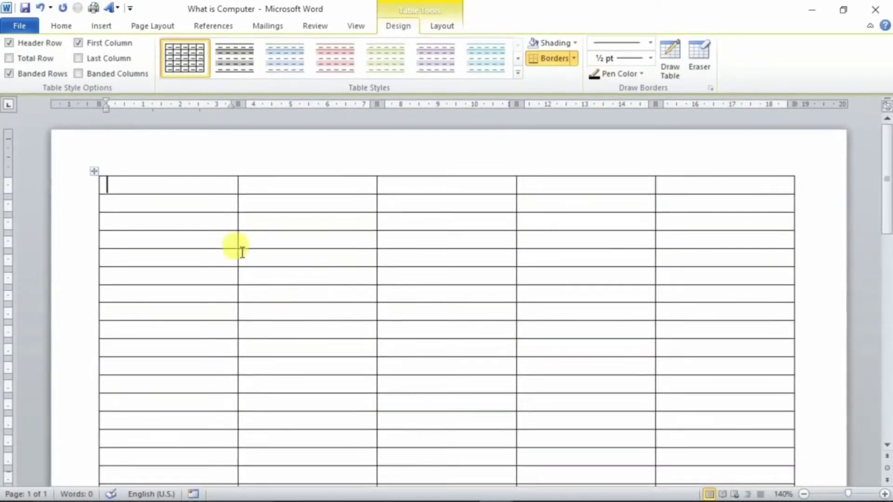
left_click(94, 171)
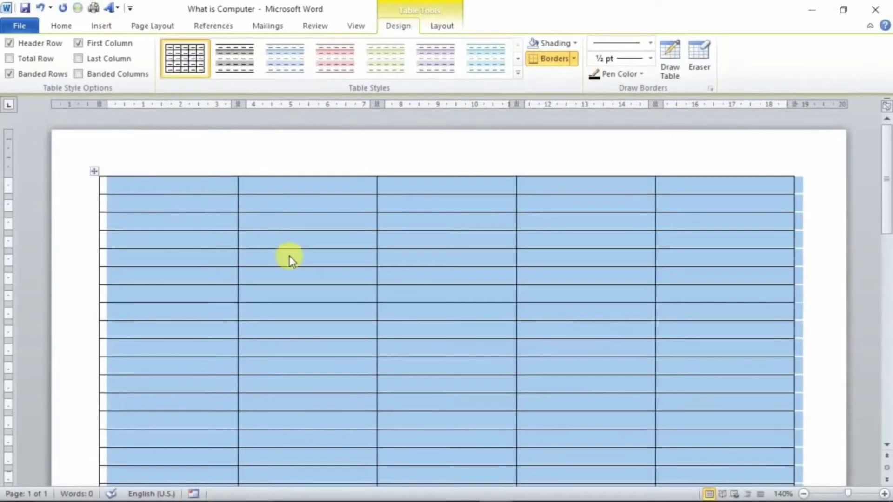
key("BackSpace")
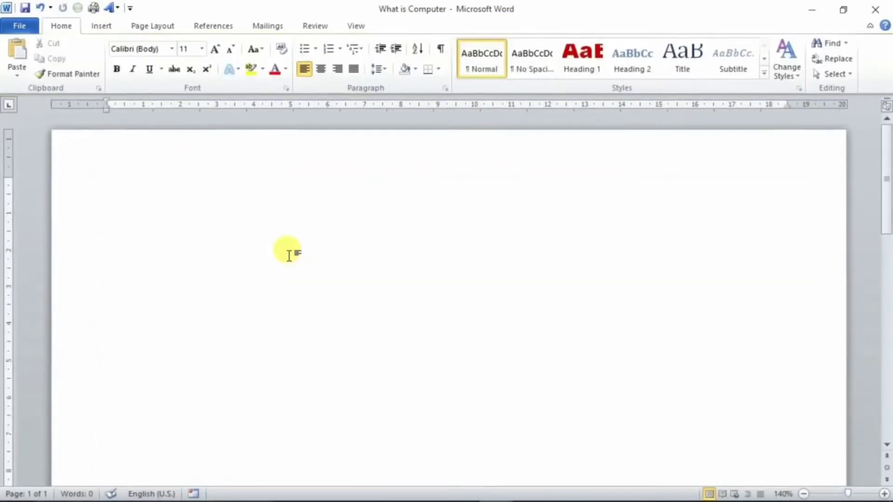
Insert an embedded Excel spreadsheet as a table on the blank page
left_click(103, 28)
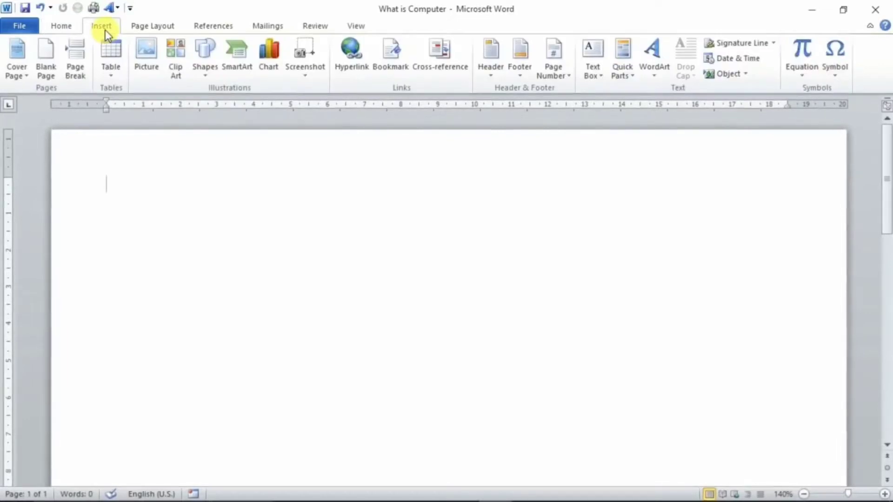
left_click(109, 65)
mouse_move(129, 269)
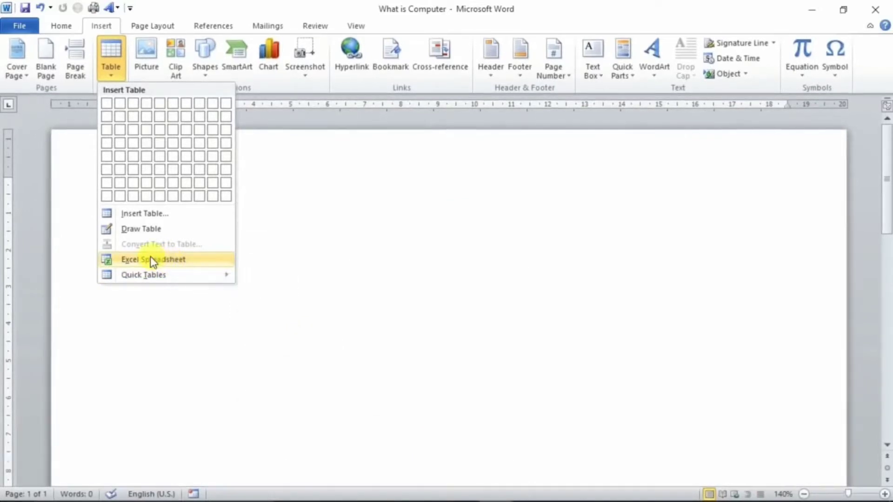
left_click(149, 256)
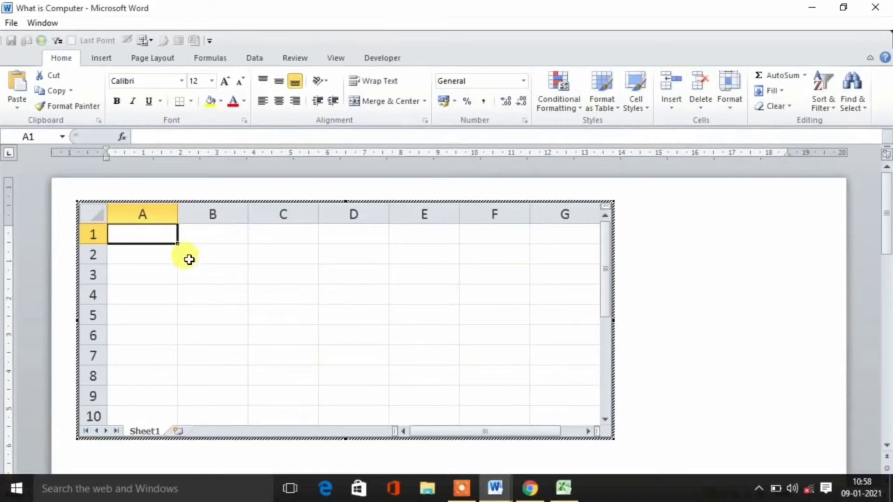
Enter "dfgdfhgdf" in A1, "dfhdfh" in C1, "h" in B3, "hfd" in B4 and "dfhdf" in D3, and return to the document
type("dfgdfhgdf")
left_click(253, 237)
type("dfhdfh")
left_click(246, 271)
type("hd")
left_click(245, 287)
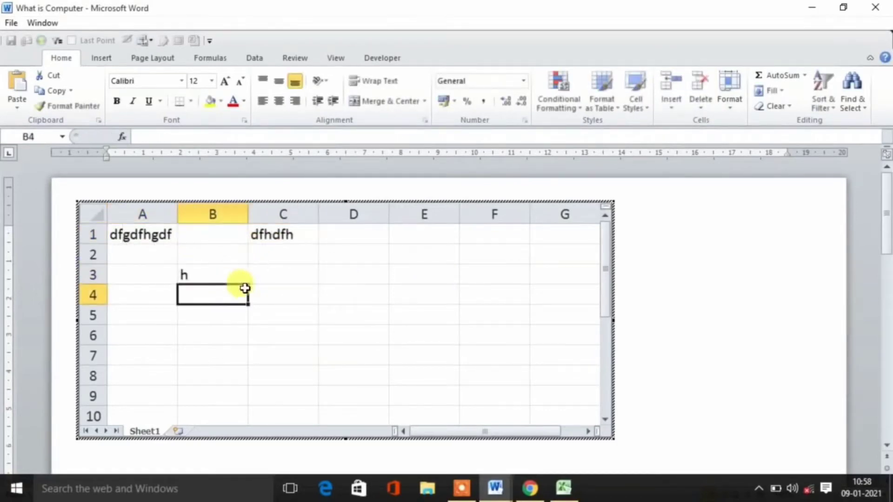
type("hfd")
left_click(349, 280)
type("dfhdf")
left_click(426, 325)
left_click(688, 303)
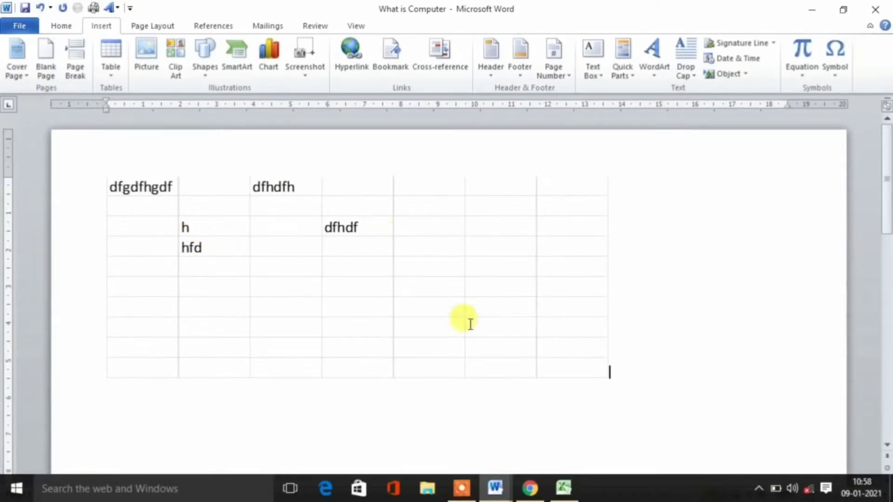
Delete the embedded spreadsheet from the page
left_click(283, 272)
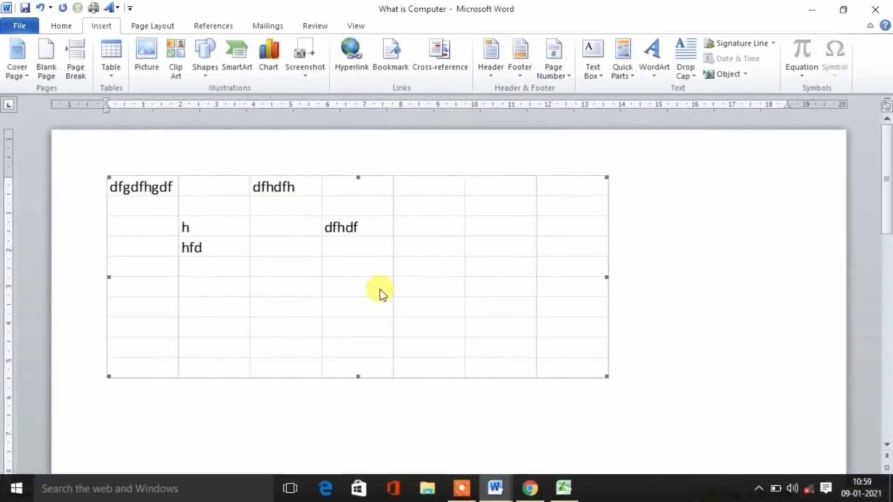
key("Delete")
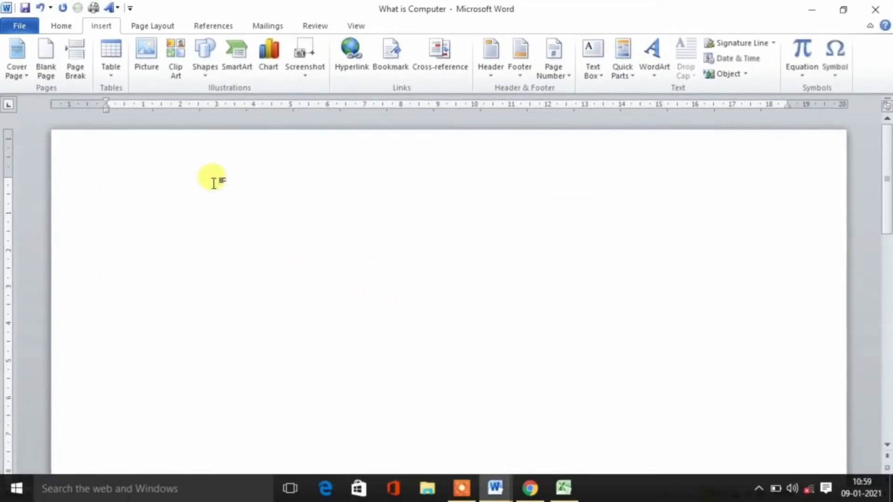
Browse the built-in Quick Tables from the calendars to the Matrix, Tabular List and With Subheads designs without inserting one
left_click(112, 70)
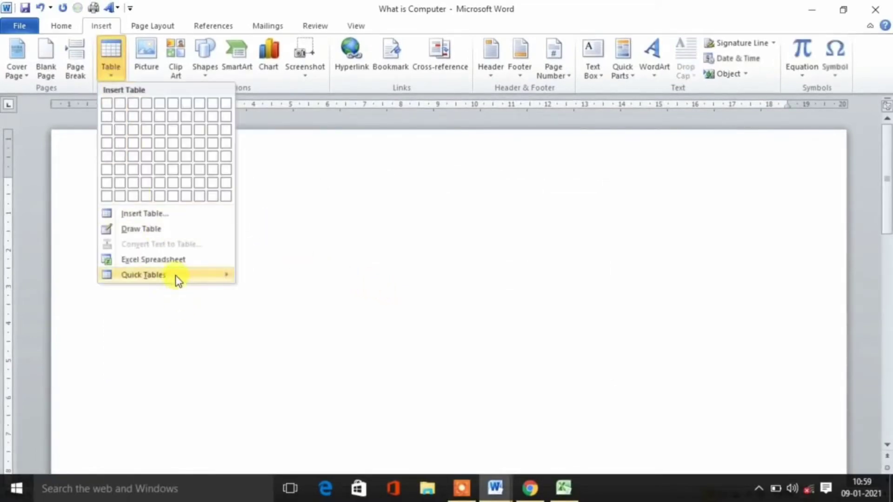
mouse_move(176, 277)
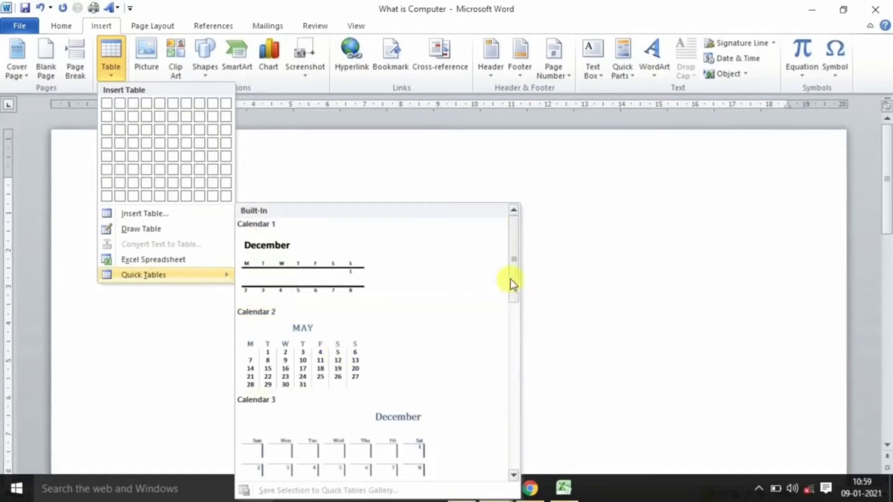
left_click_drag(514, 259, 504, 401)
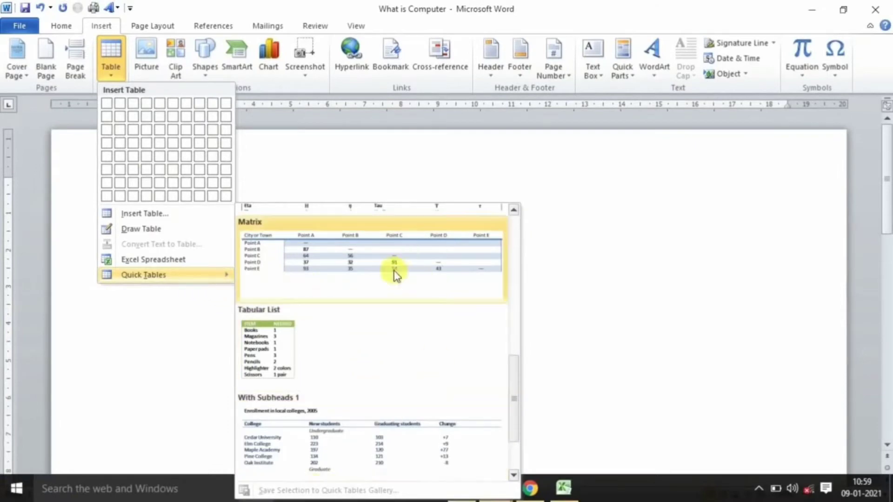
left_click(553, 302)
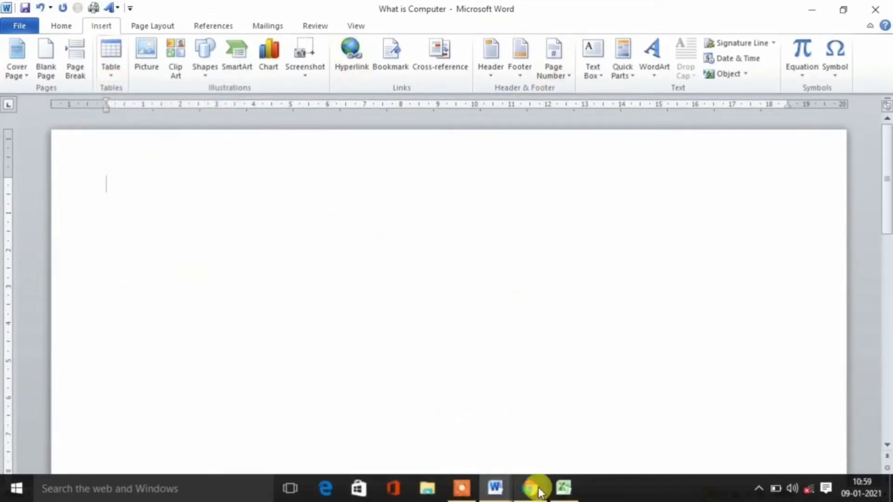
Switch to Document1 and place the cursor in the Name cell of the marks table's first data row
mouse_move(494, 487)
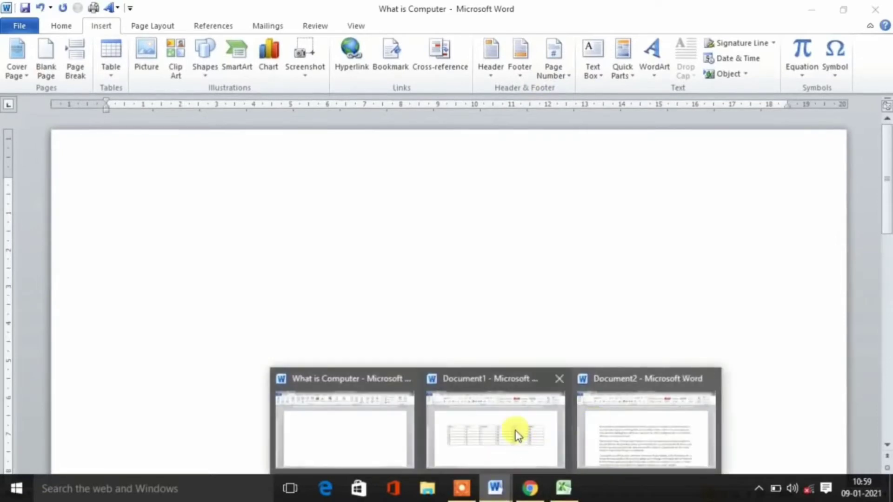
left_click(514, 433)
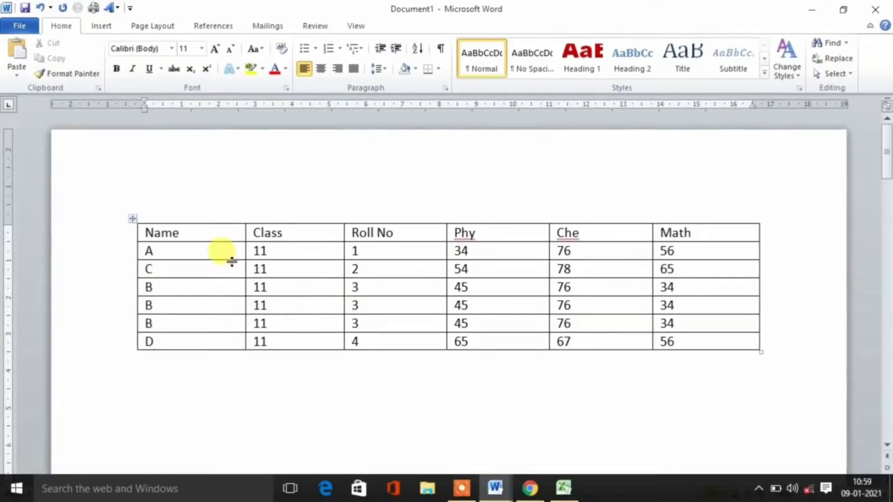
left_click(196, 250)
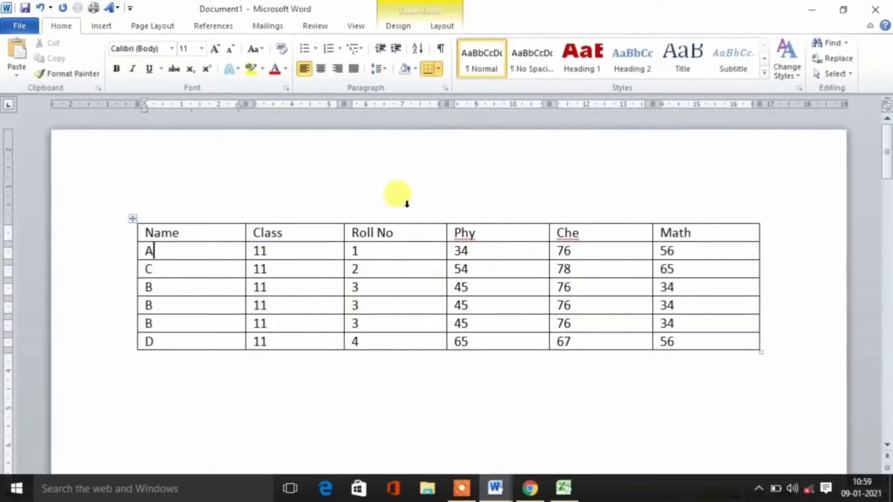
Apply the built-in table style with a solid red header row and thin red borders to the marks table
left_click(393, 29)
left_click(438, 27)
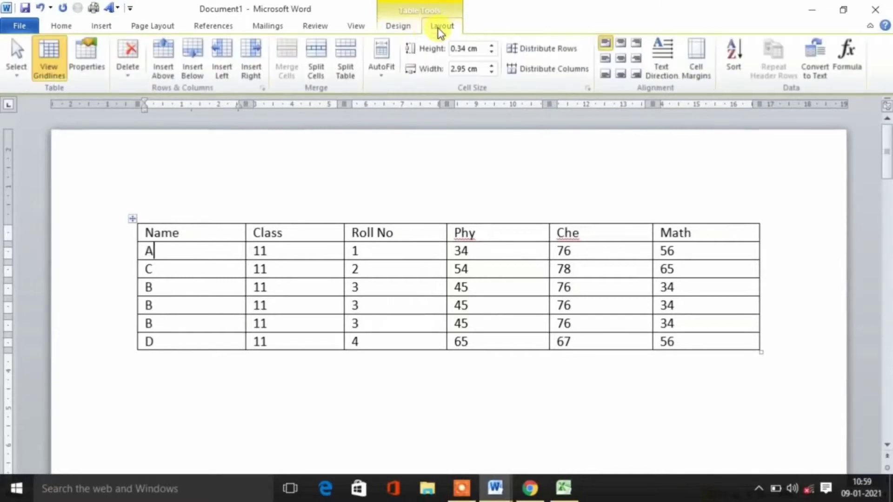
left_click(400, 29)
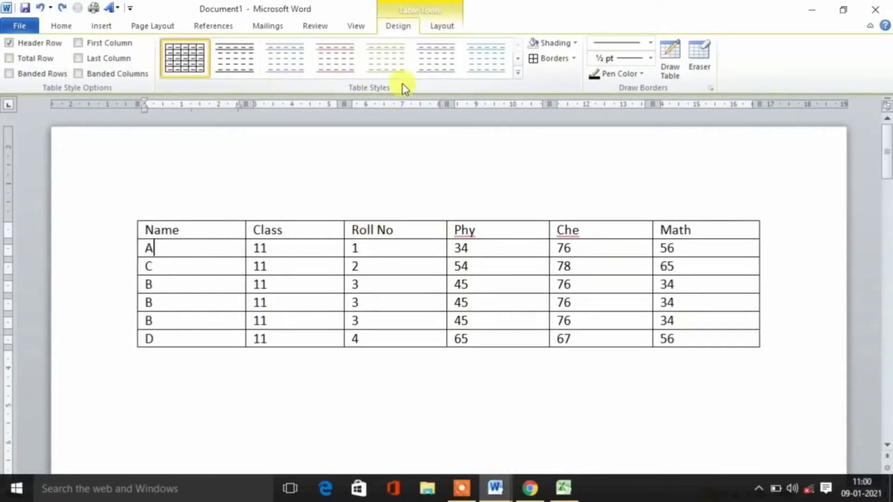
left_click(517, 72)
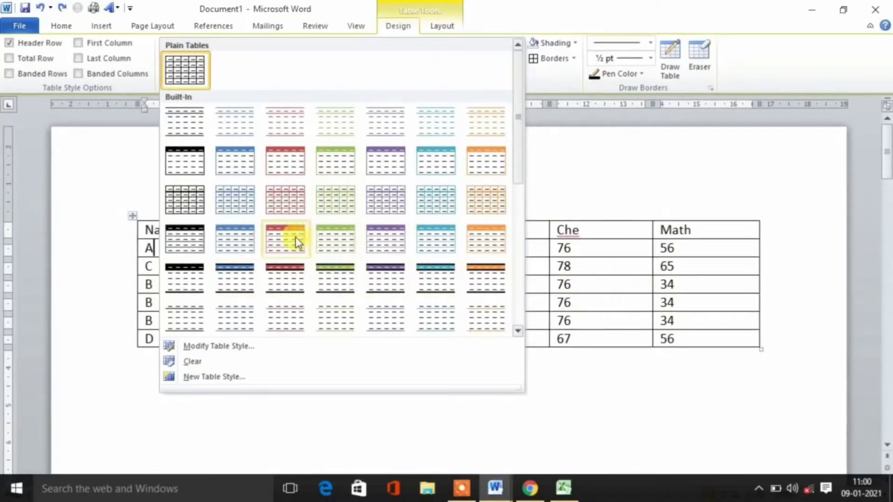
left_click(284, 236)
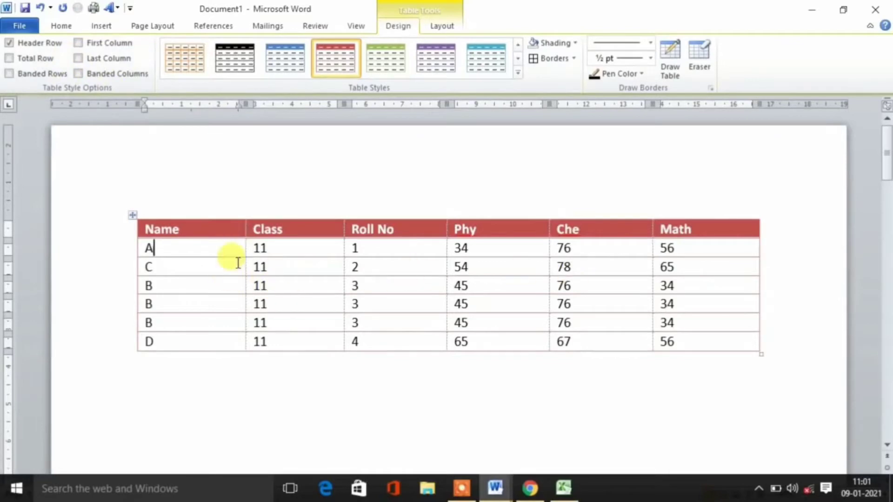
Turn the table's Header Row formatting off and back on twice to compare its effect
left_click(18, 43)
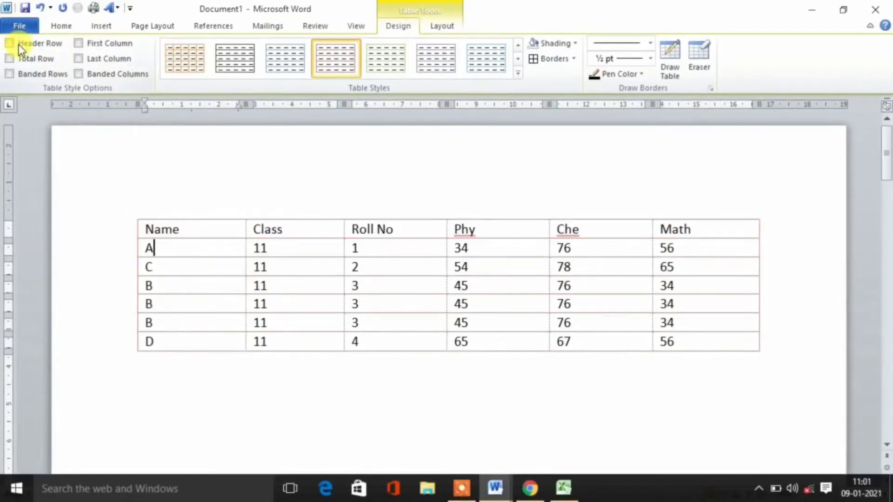
left_click(19, 43)
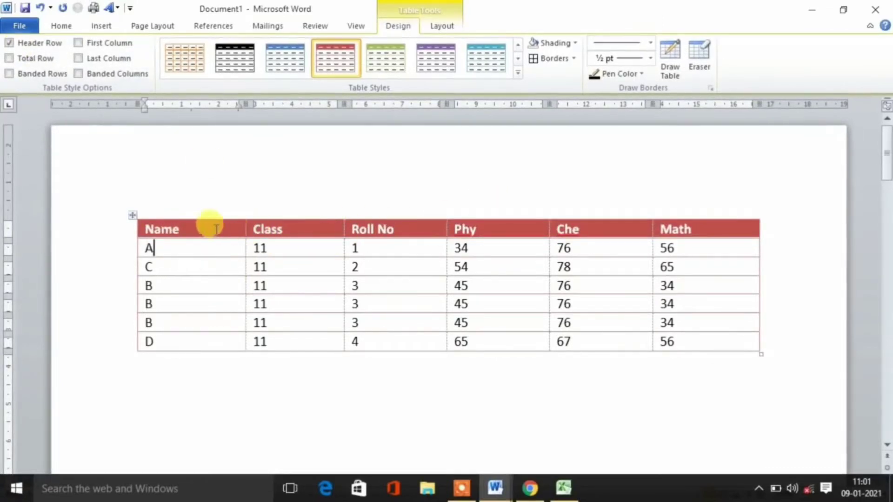
left_click(29, 43)
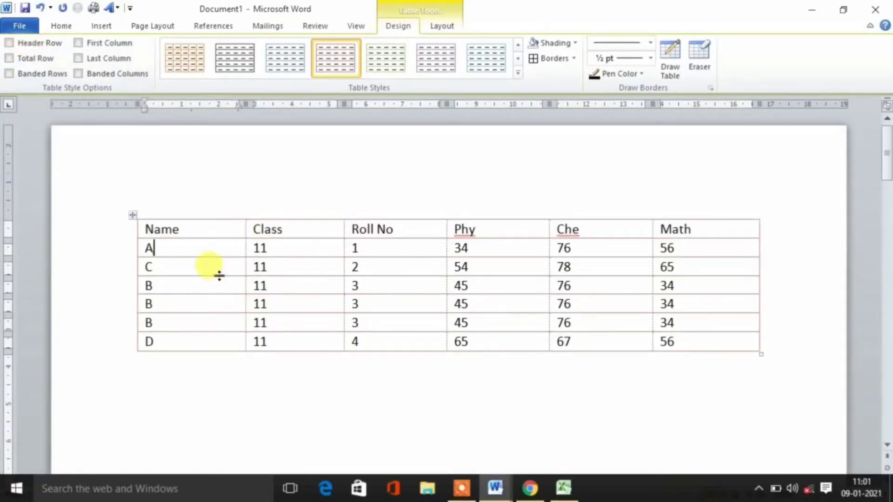
left_click(33, 44)
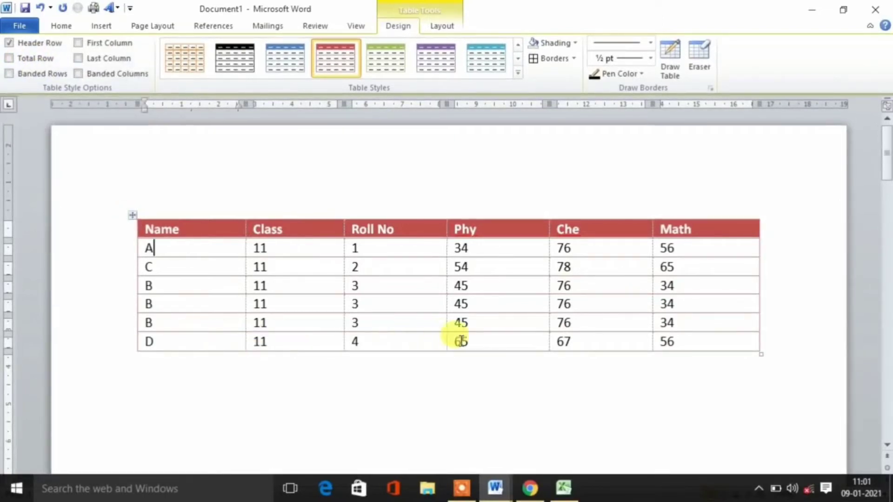
Turn the table's Total Row formatting on and off twice to compare the last row
left_click(40, 62)
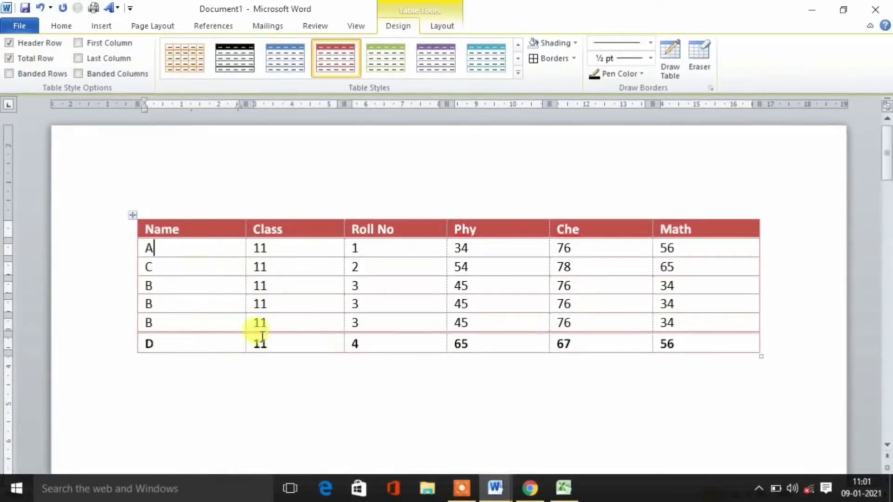
left_click(36, 61)
left_click(35, 60)
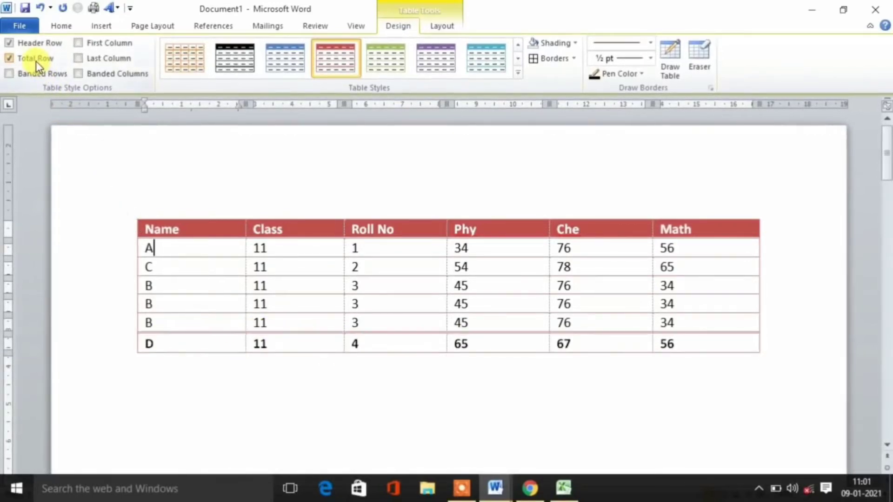
left_click(35, 61)
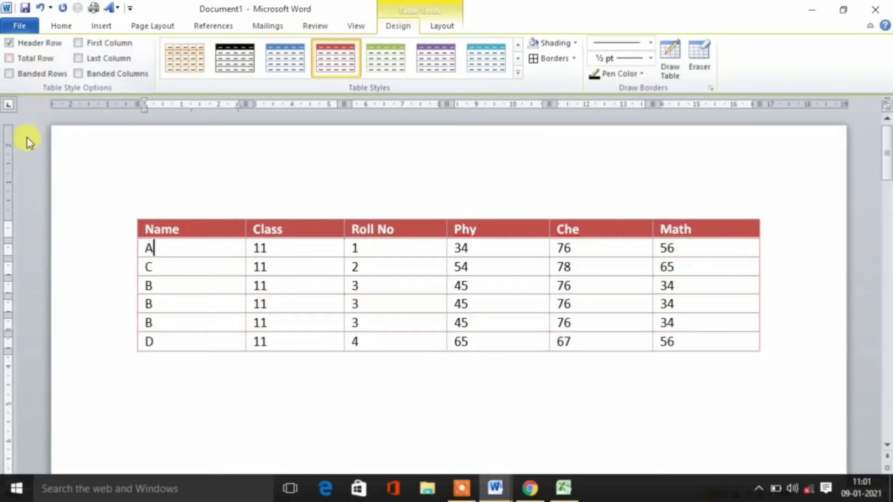
Turn the table's Banded Rows shading on and off twice to compare the alternating rows
left_click(36, 77)
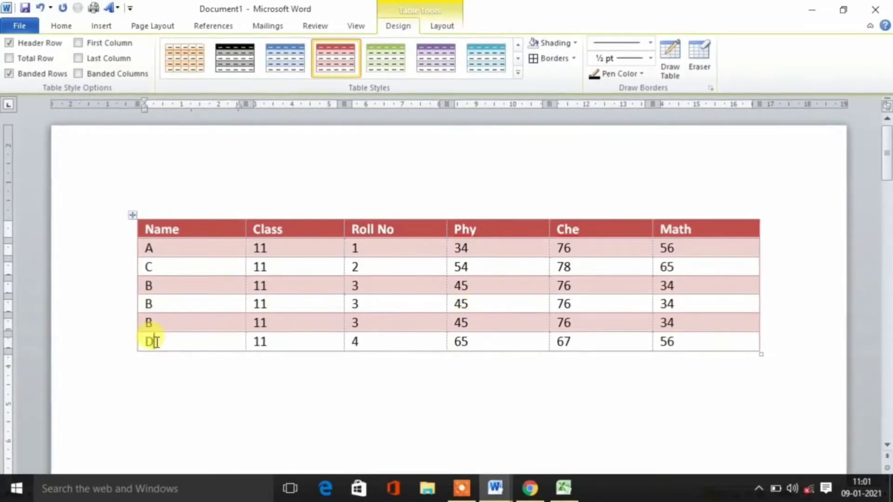
left_click(156, 286)
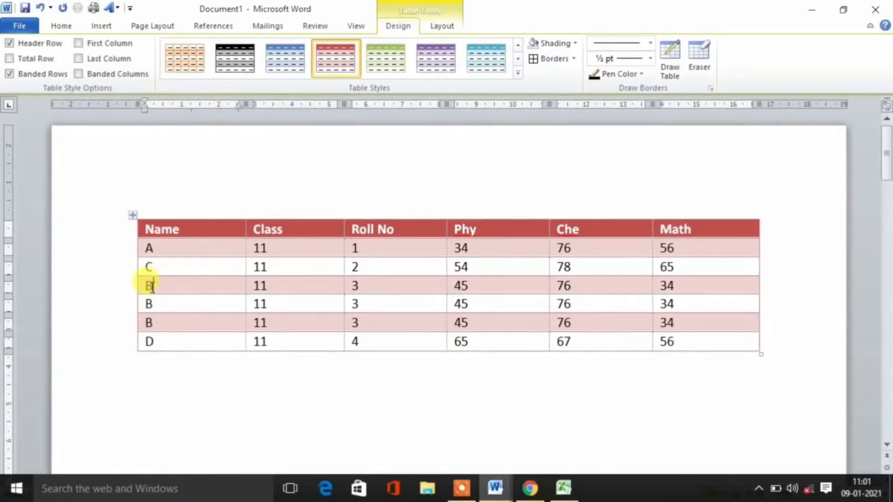
left_click(27, 72)
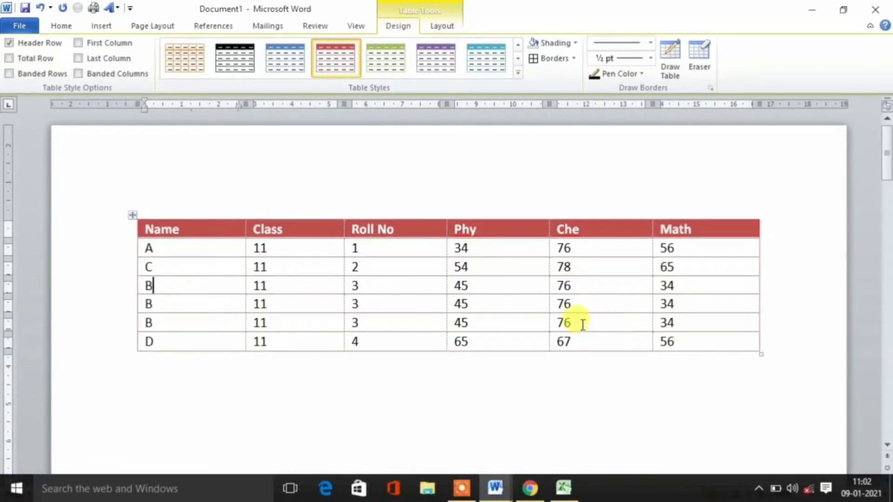
left_click(27, 74)
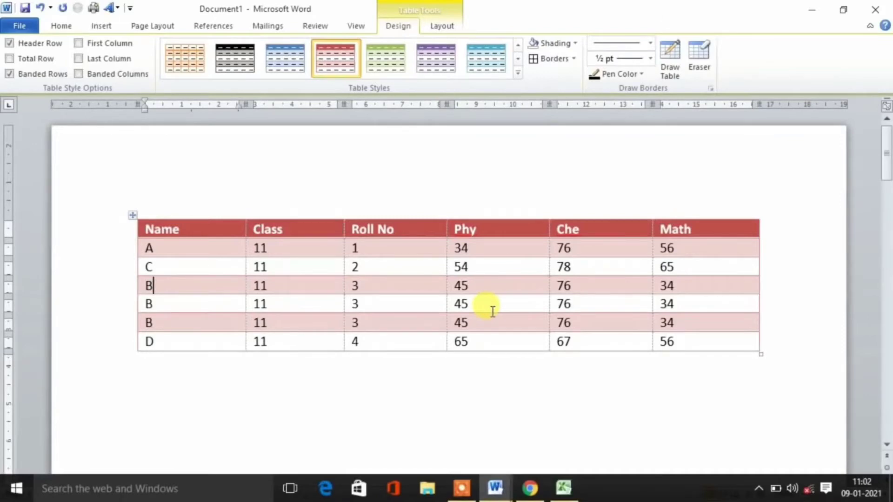
left_click(38, 77)
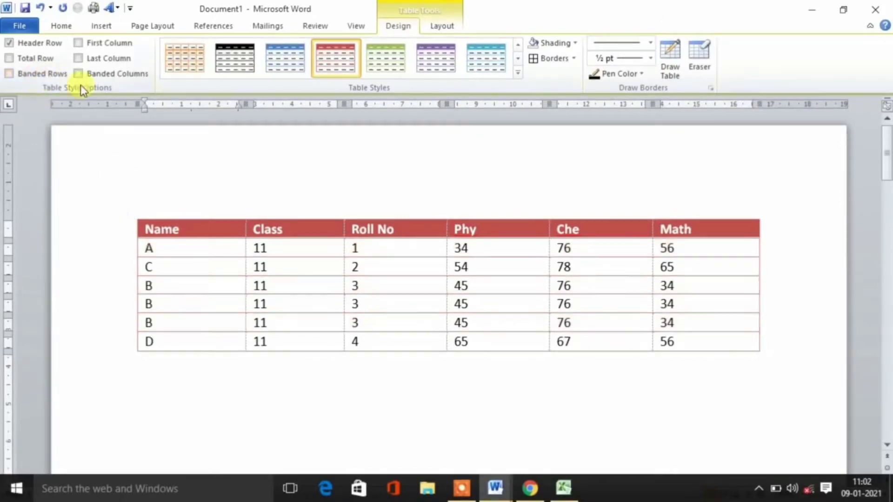
Turn on Banded Columns shading for the marks table
left_click(124, 75)
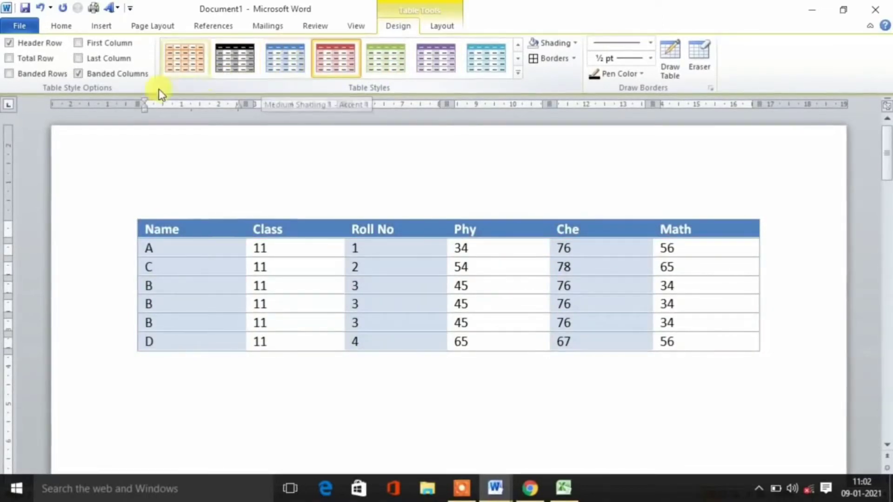
Turn off Banded Columns and switch First Column formatting on and off twice to compare the Name column
left_click(78, 73)
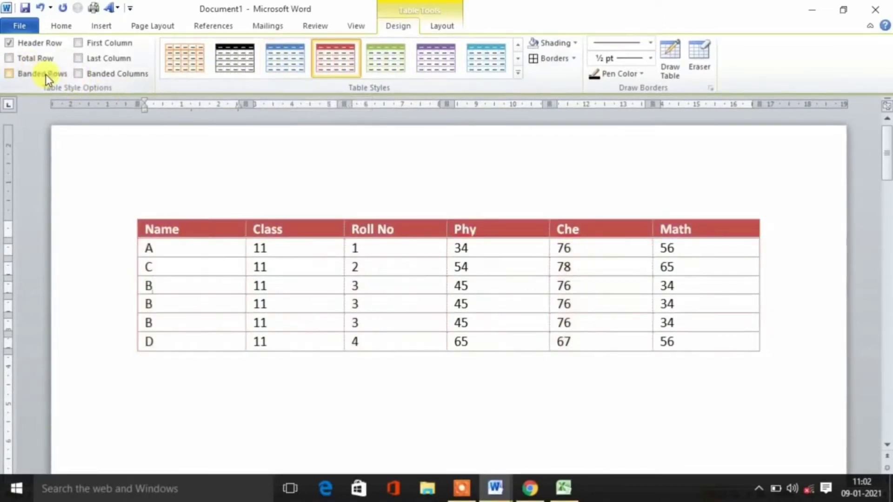
left_click(102, 47)
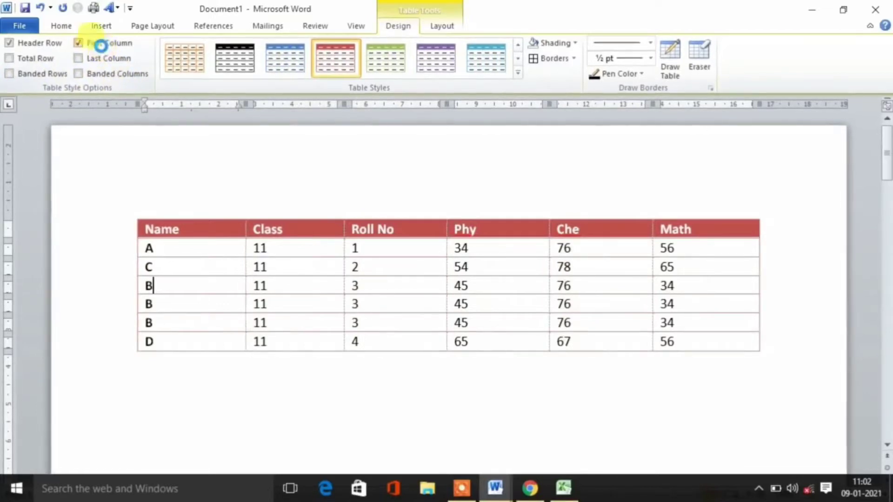
left_click(101, 47)
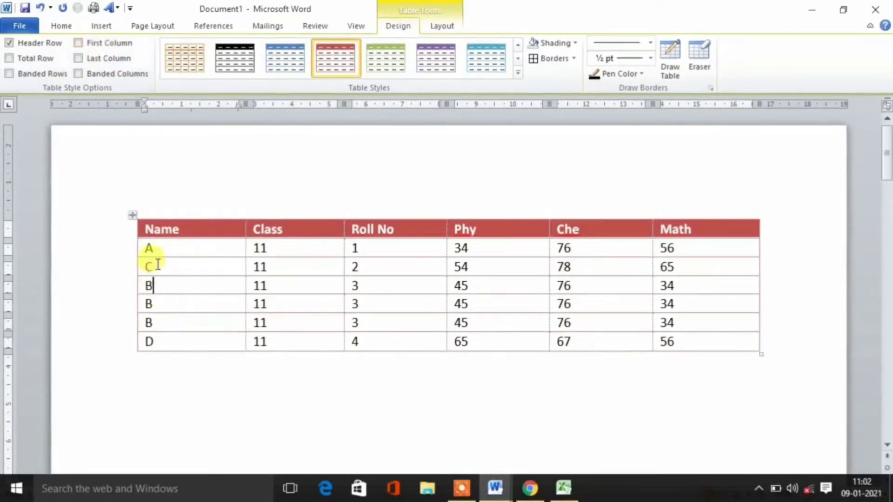
left_click(94, 45)
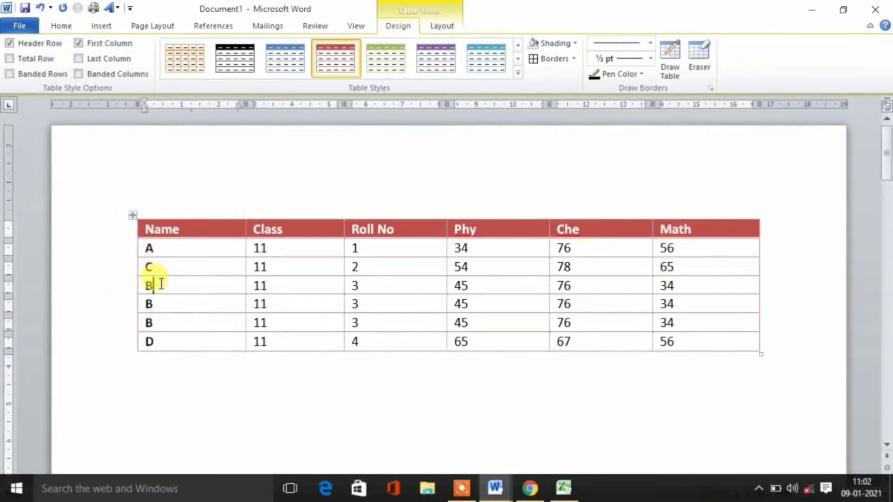
left_click(92, 44)
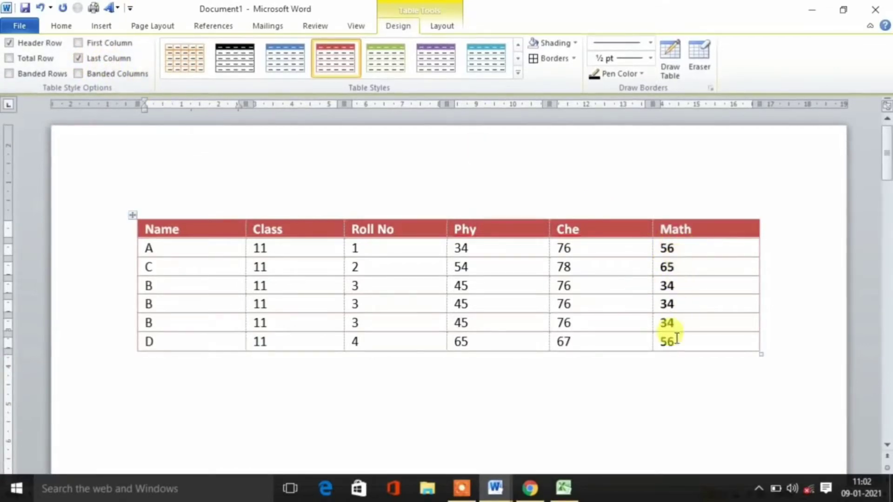
Switch Last Column formatting off, on and off again to compare its effect on the Math column
left_click(104, 57)
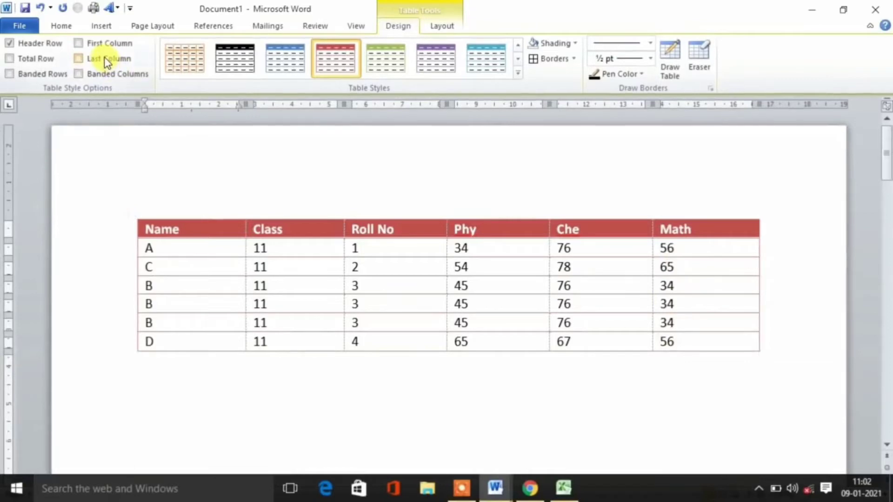
left_click(104, 57)
left_click(104, 58)
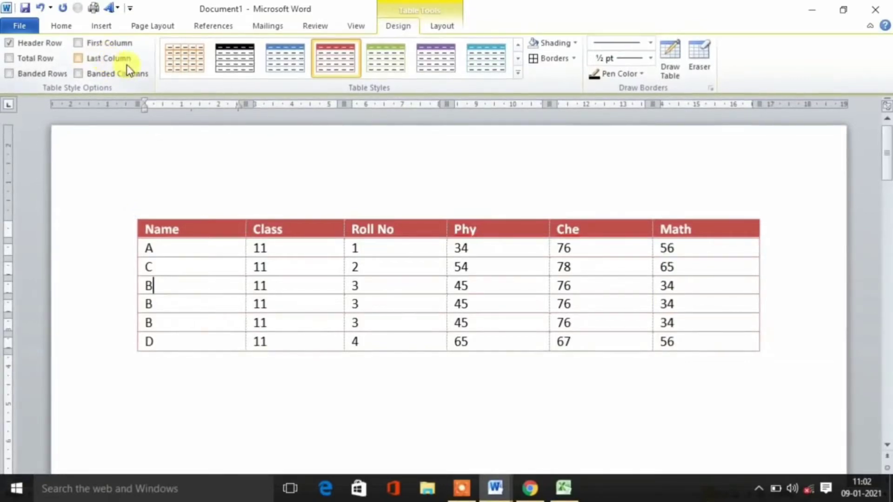
Apply the built-in green-header table style with thick black horizontal borders and leave First Column formatting on after comparing it
left_click(517, 73)
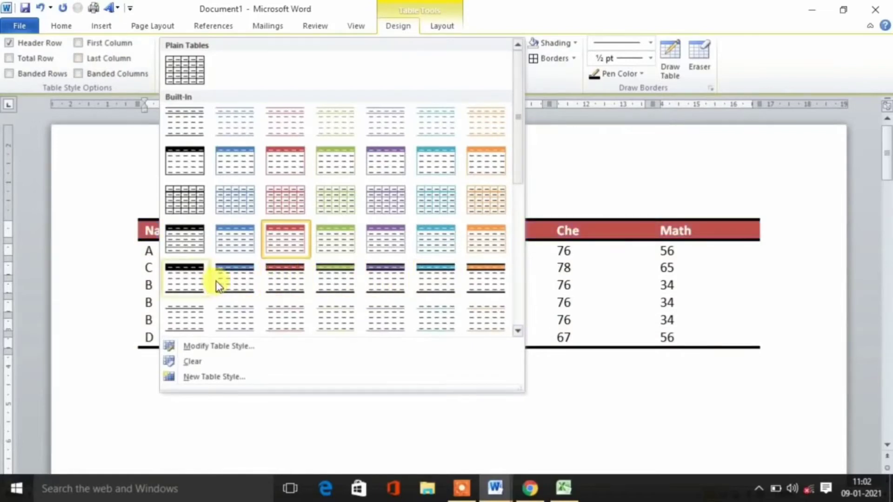
left_click(330, 283)
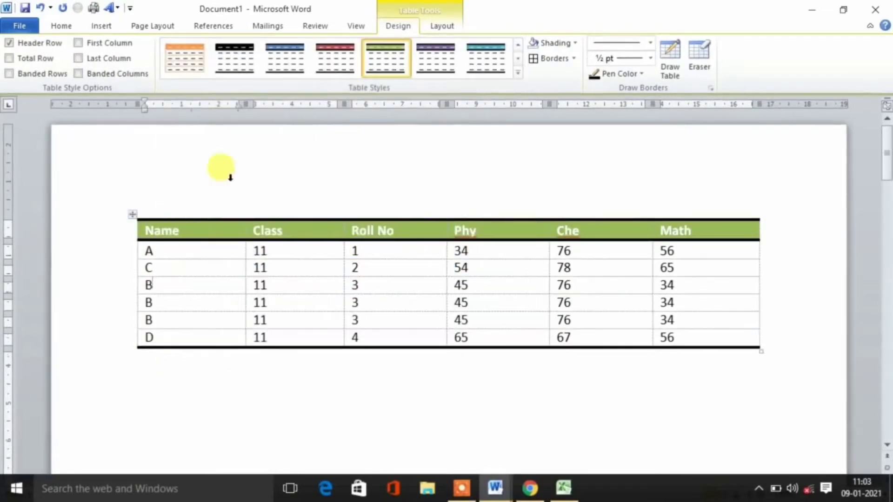
left_click(101, 46)
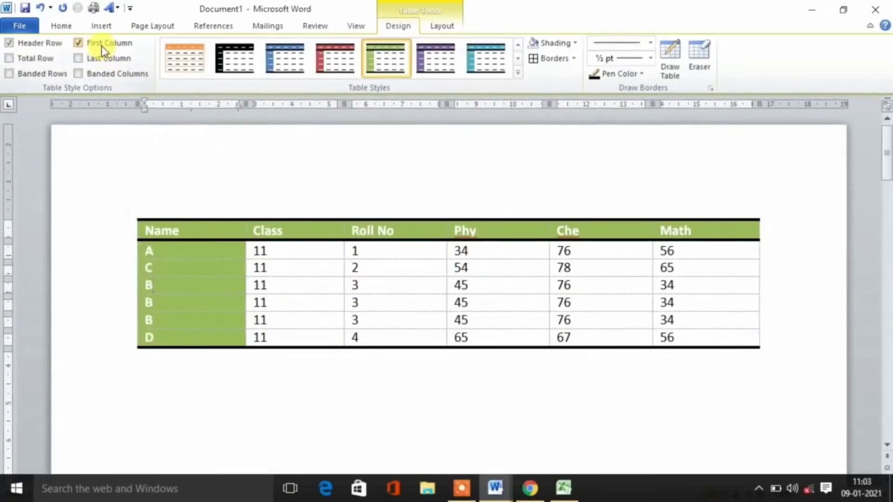
left_click(102, 46)
left_click(102, 45)
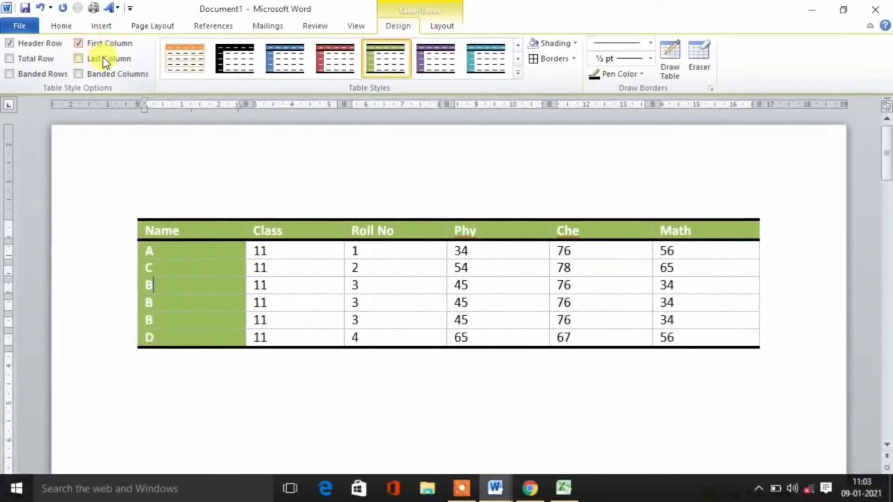
Leave Last Column formatting on after comparing it, and switch Total Row formatting on and off
left_click(102, 57)
left_click(103, 57)
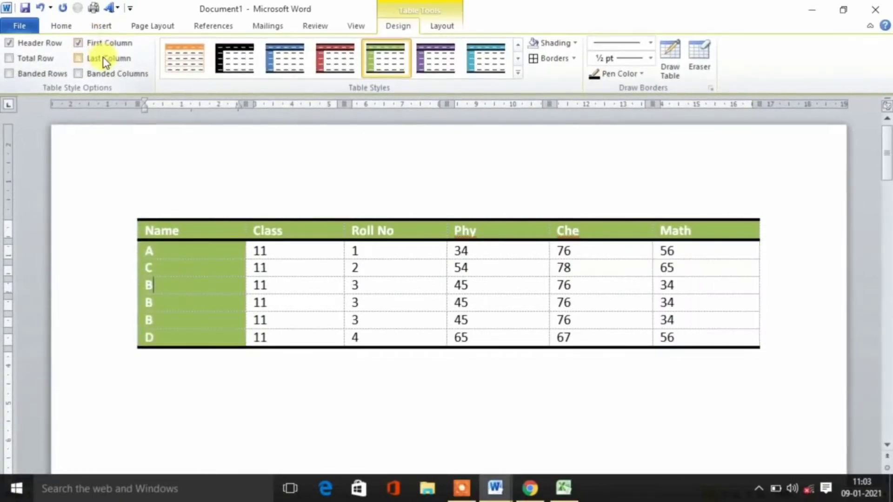
left_click(103, 57)
left_click(32, 60)
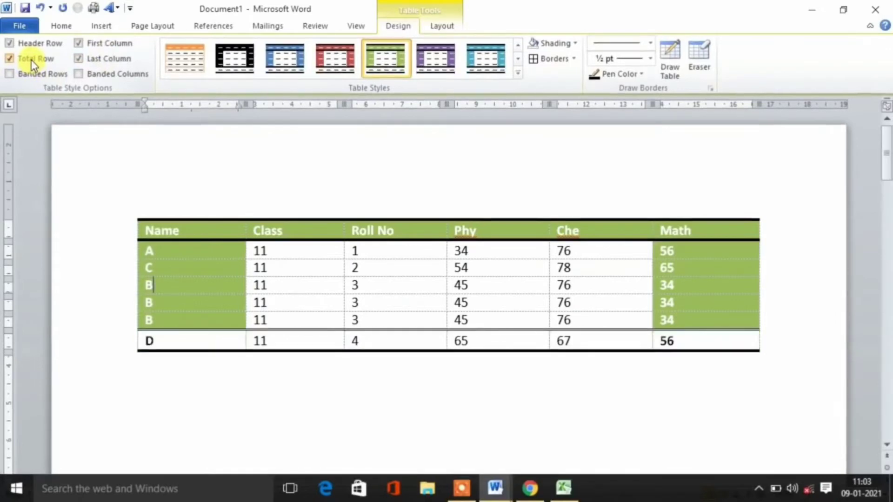
left_click(32, 59)
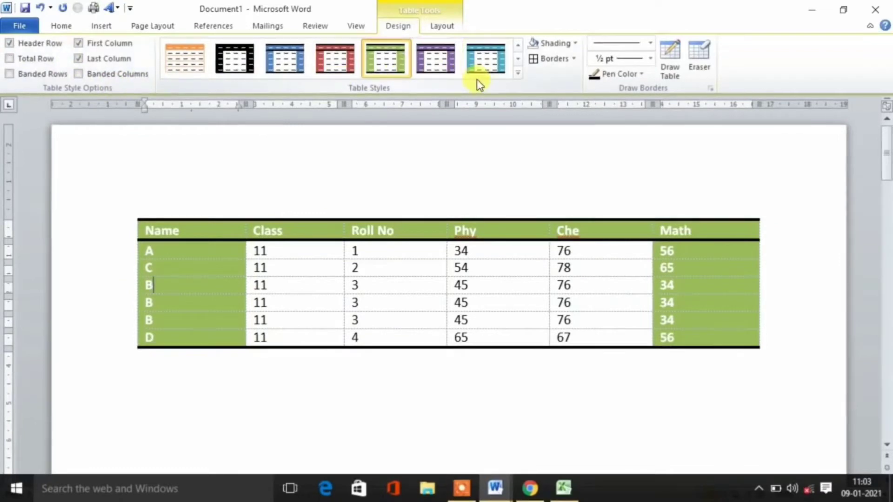
Reset the marks table to the plain black grid style and shade its header row yellow
left_click(518, 74)
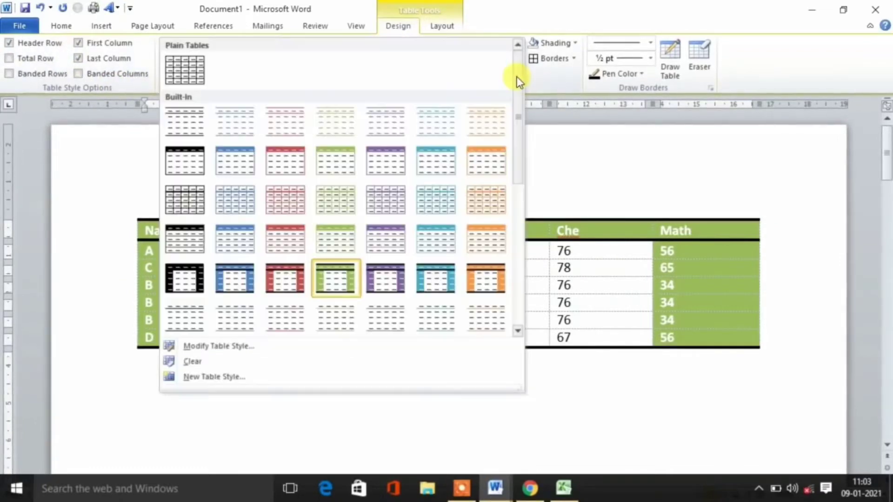
left_click(181, 69)
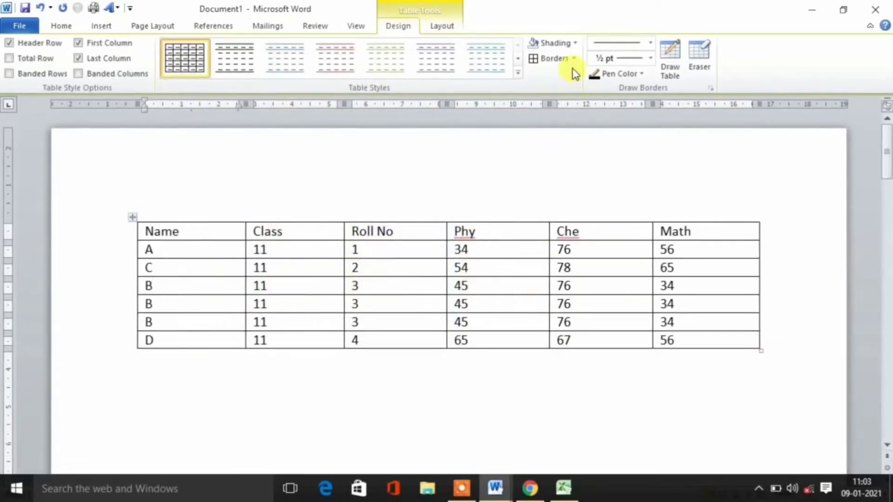
left_click(576, 50)
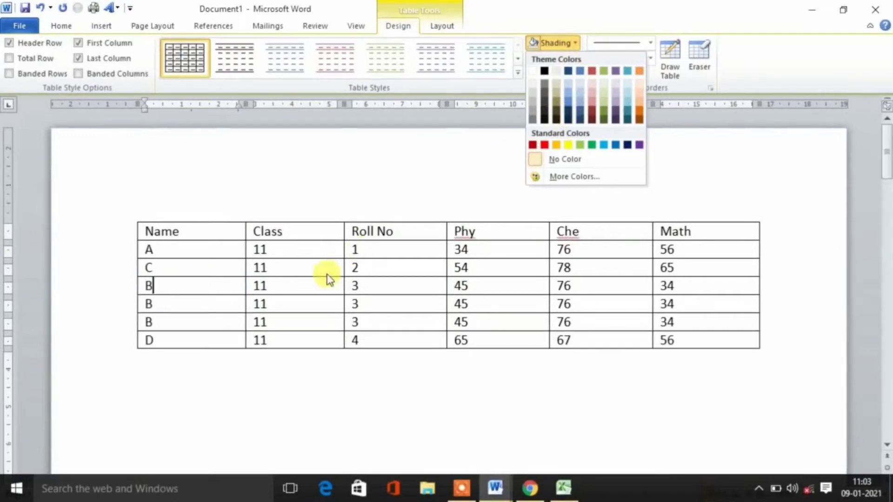
left_click(258, 251)
left_click_drag(196, 233, 665, 231)
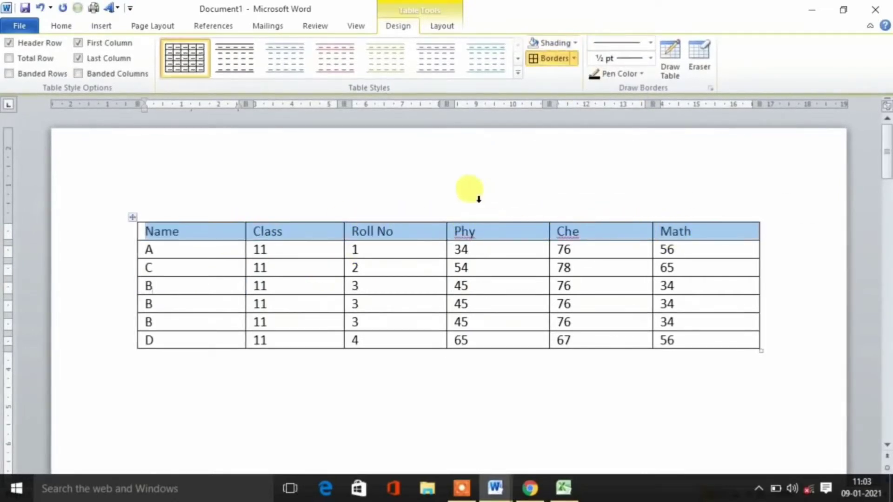
left_click(573, 42)
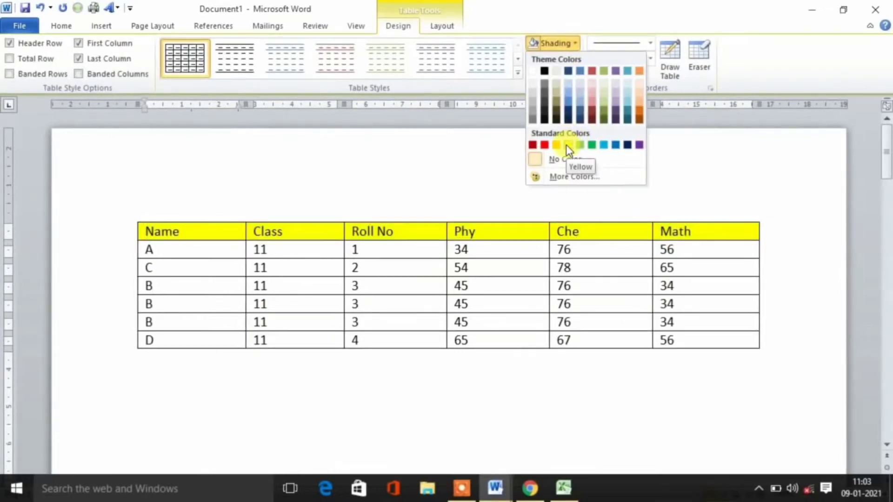
left_click(570, 146)
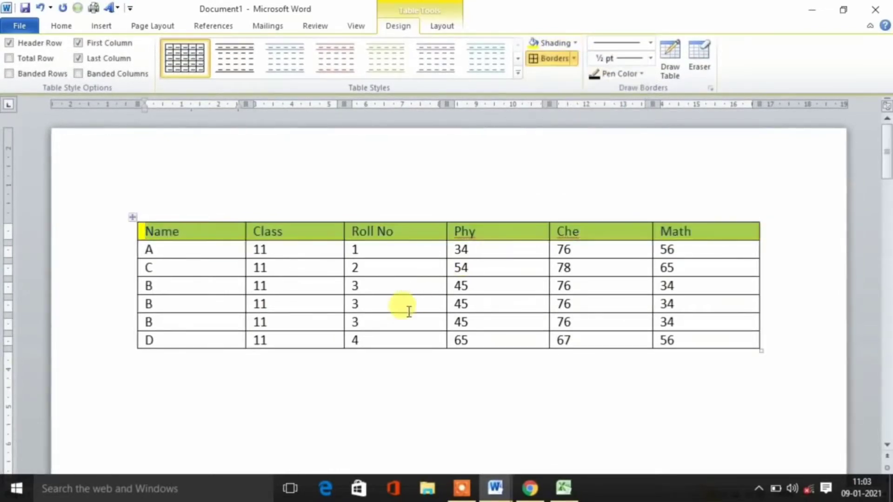
Shade the table's fifth row with the lightest theme grey, then set that row's shading back to No Color
left_click(398, 303)
left_click_drag(236, 305, 668, 297)
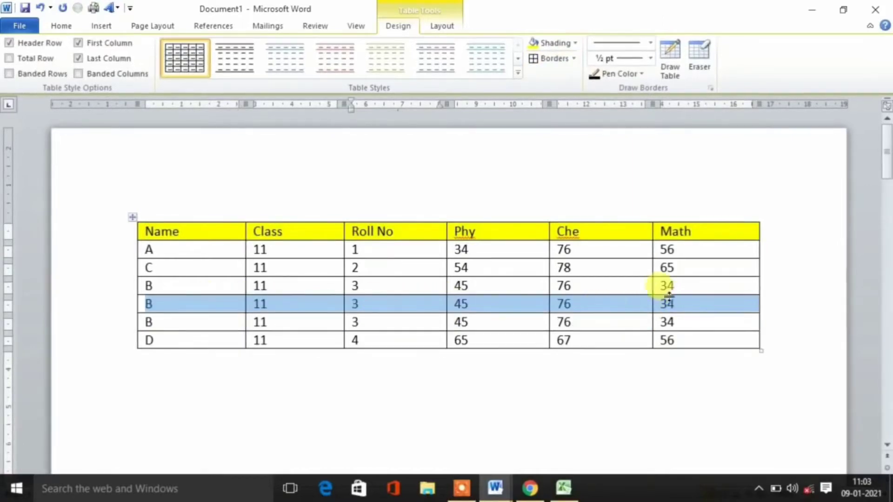
left_click(576, 44)
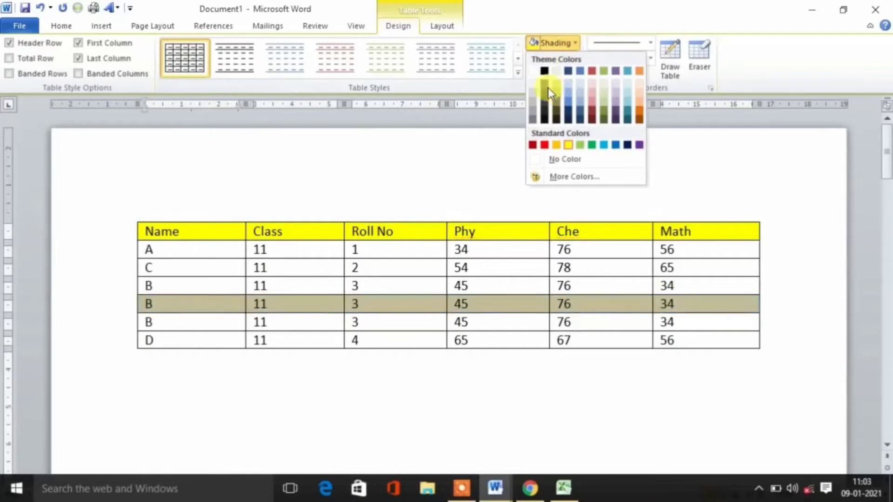
left_click(534, 80)
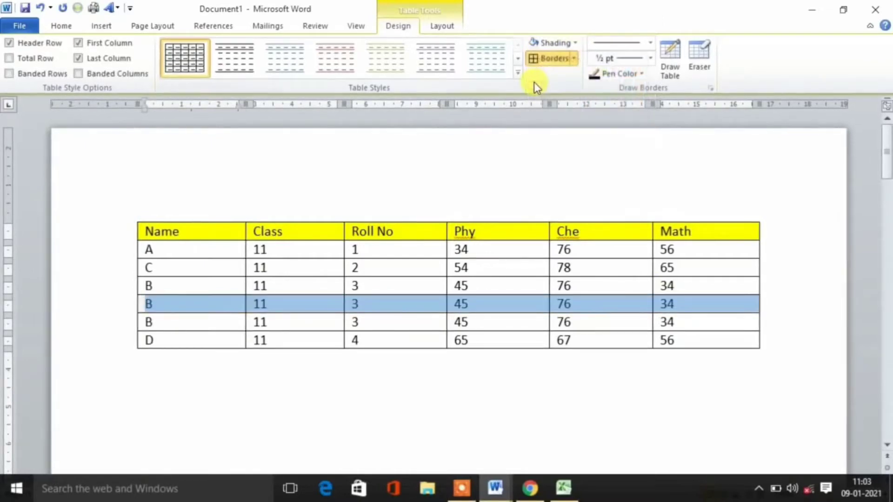
left_click(576, 46)
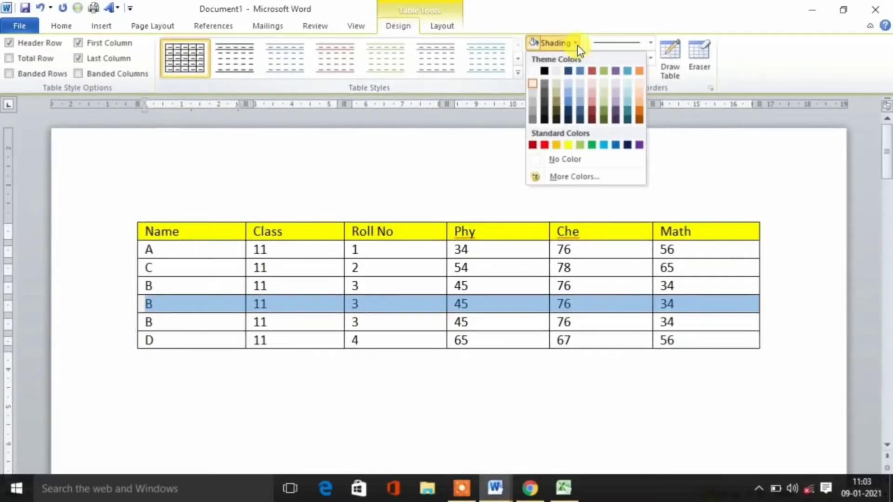
left_click(577, 161)
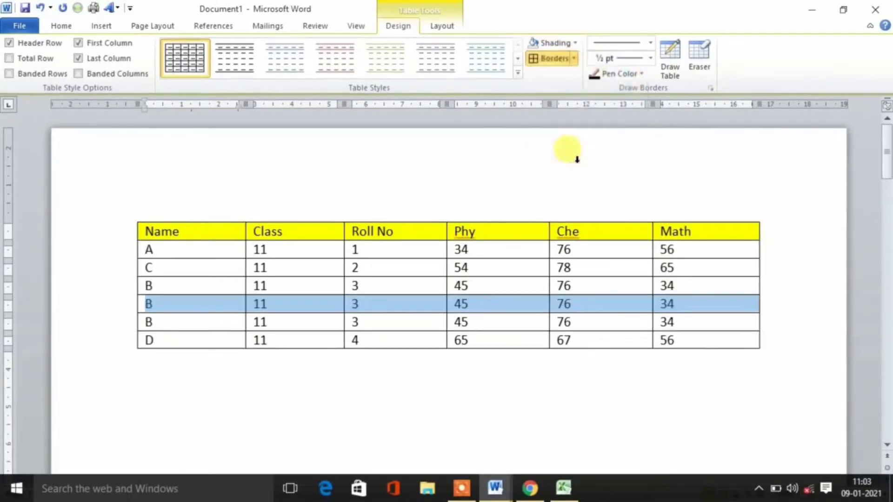
left_click(476, 299)
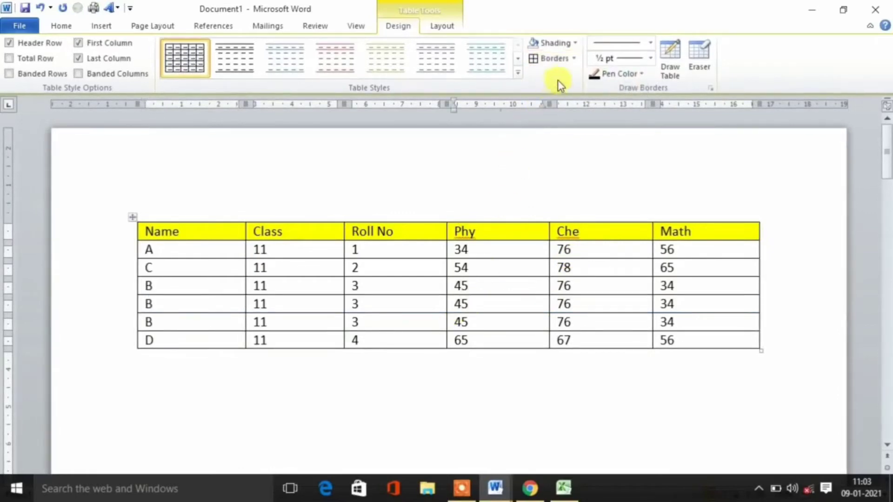
Try the light green table style, then apply the built-in style with thin red lines under the header and last row
left_click(572, 62)
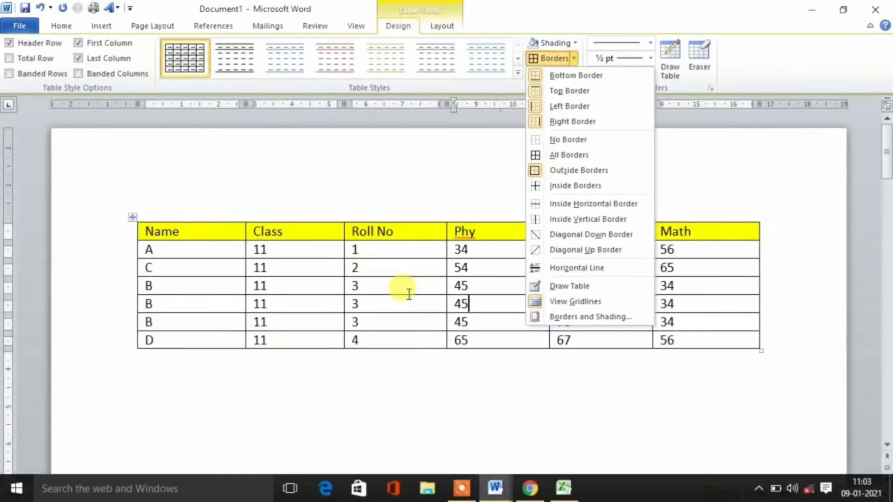
left_click(380, 66)
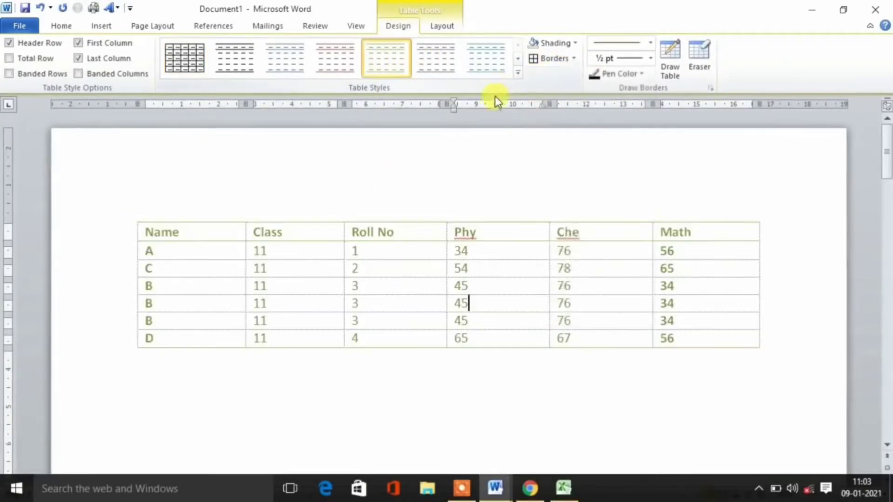
left_click(518, 74)
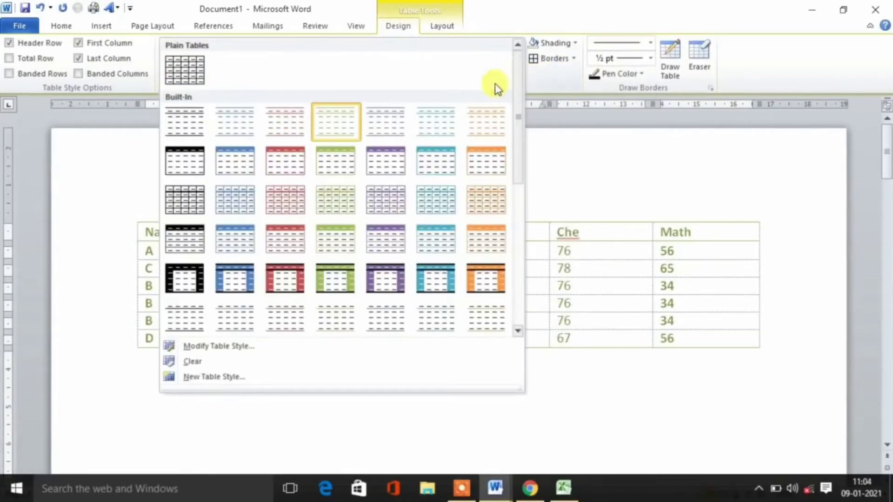
left_click(289, 317)
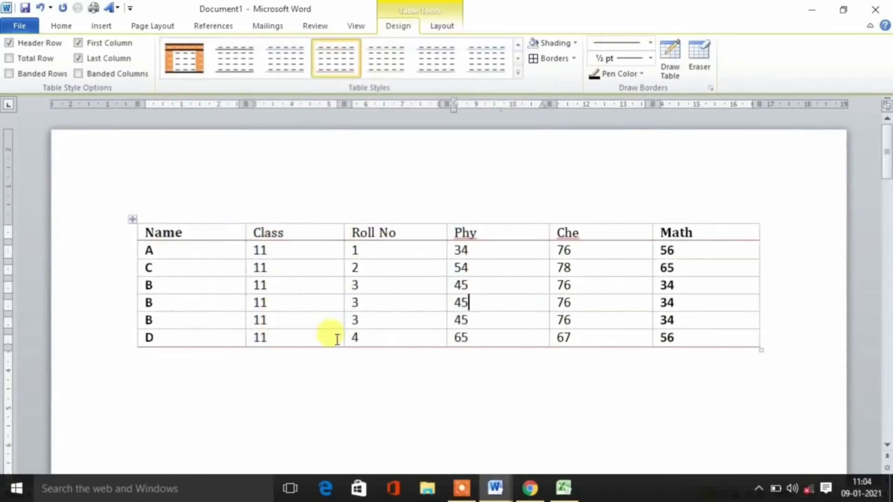
left_click(369, 391)
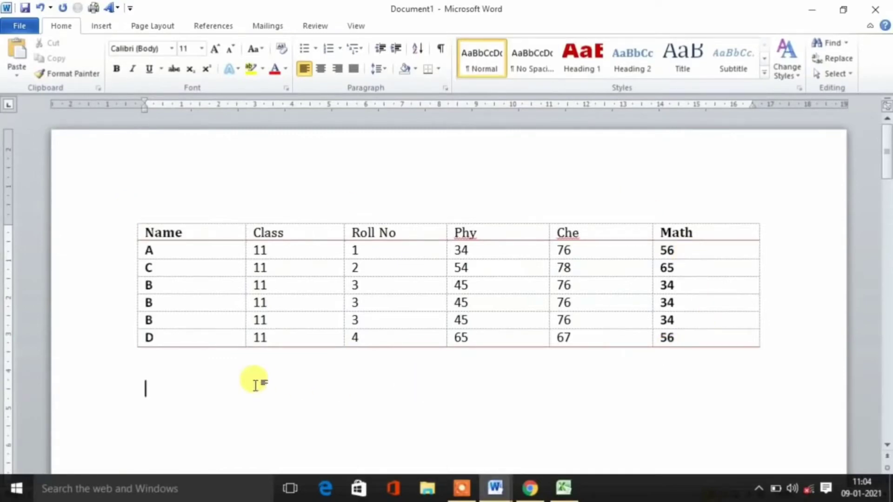
Set the border pen for the marks table to a triple line style, 1 ½ pt wide, in red
left_click(321, 302)
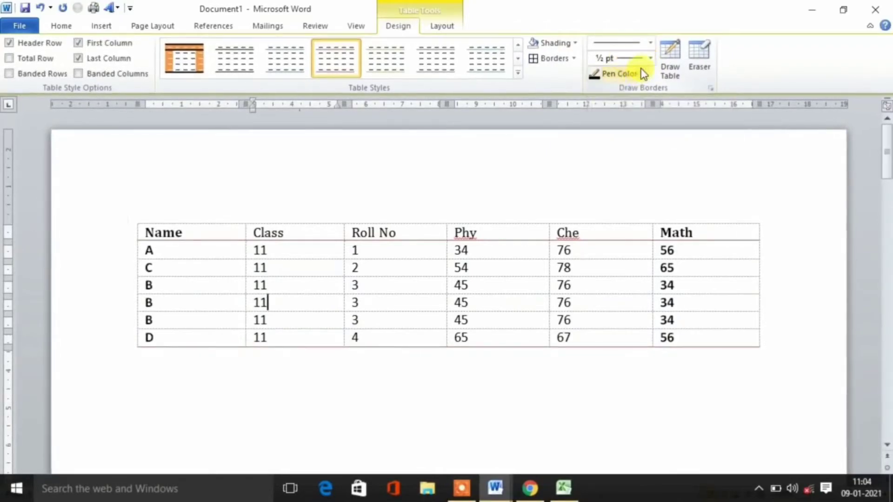
left_click(650, 41)
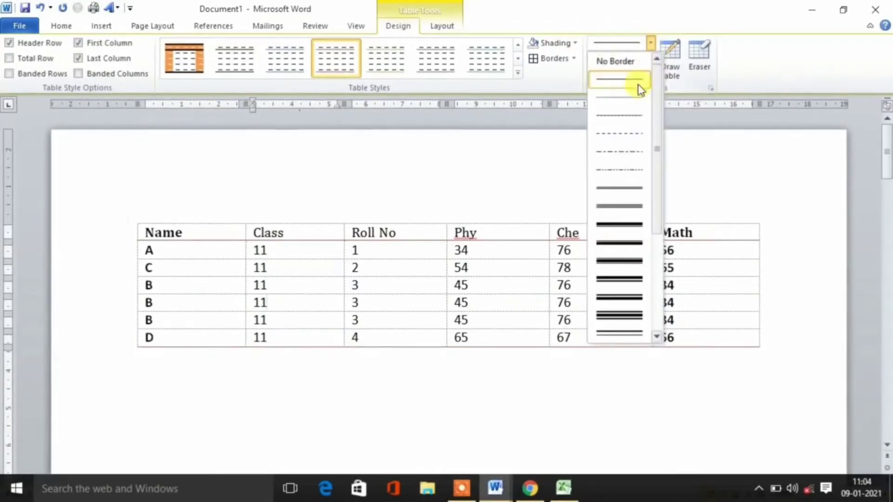
left_click(618, 316)
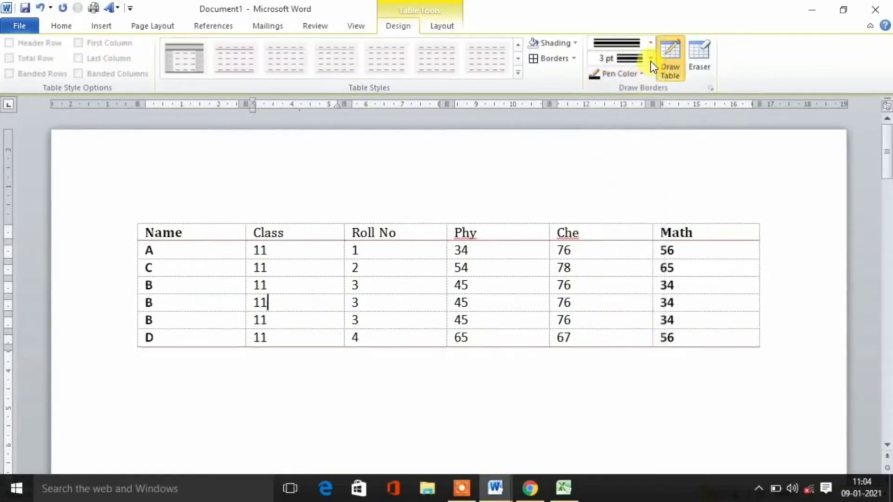
left_click(651, 58)
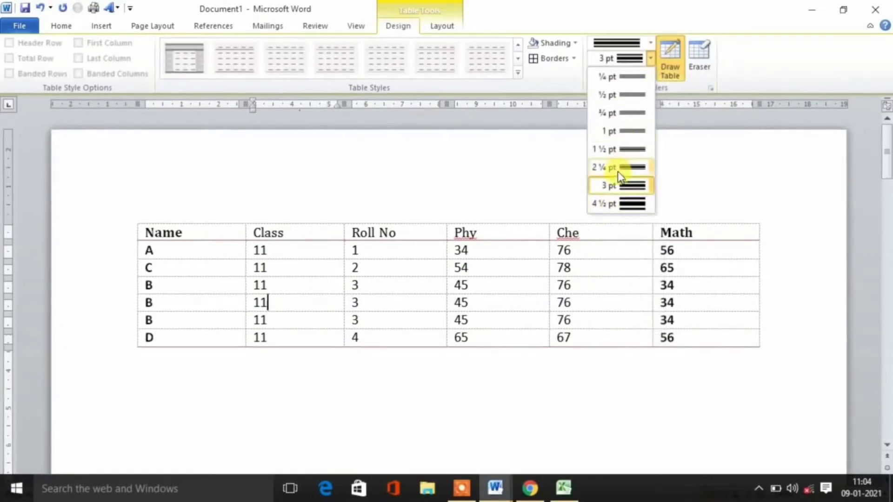
left_click(623, 154)
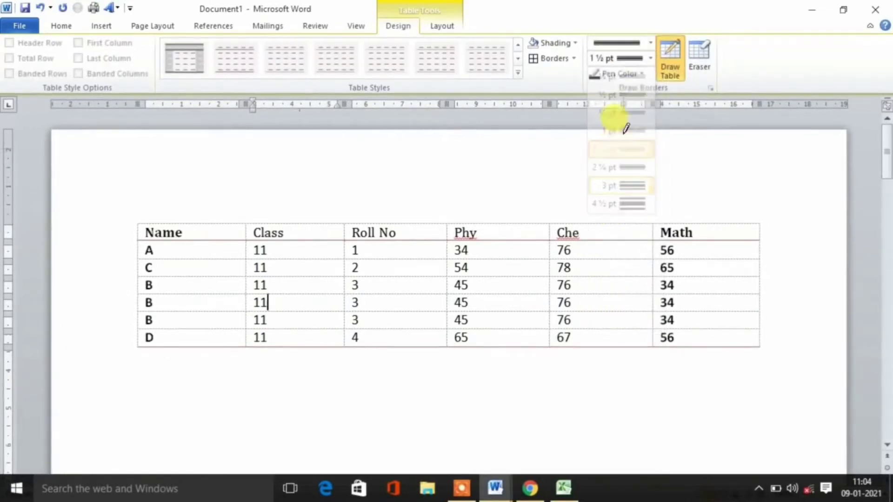
left_click(644, 74)
left_click(604, 191)
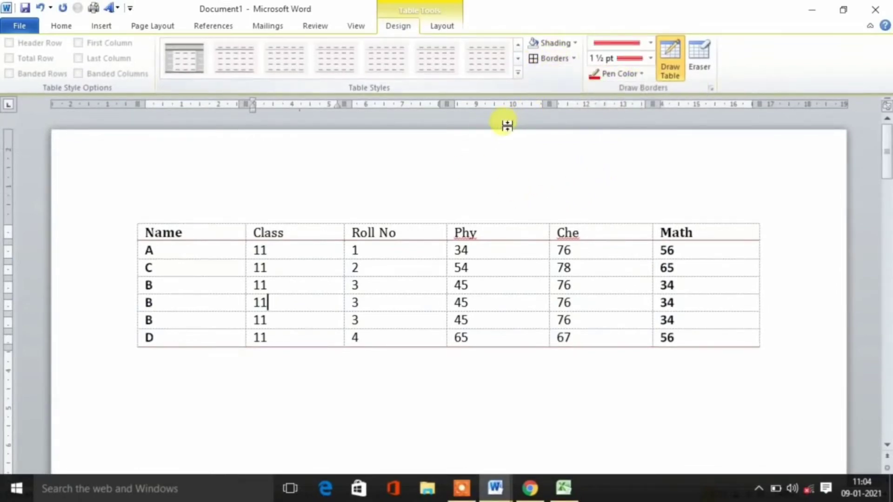
key("Escape")
Apply the red triple-line pen as outside borders around the whole marks table
left_click(133, 219)
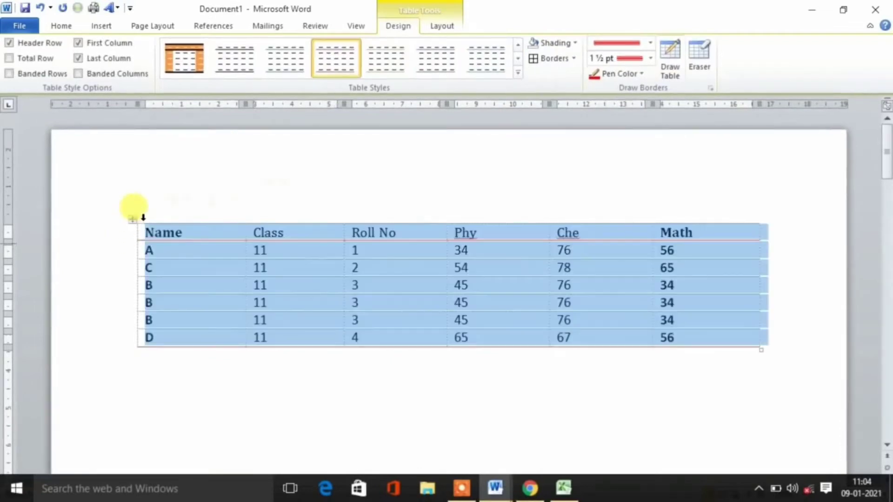
left_click(574, 58)
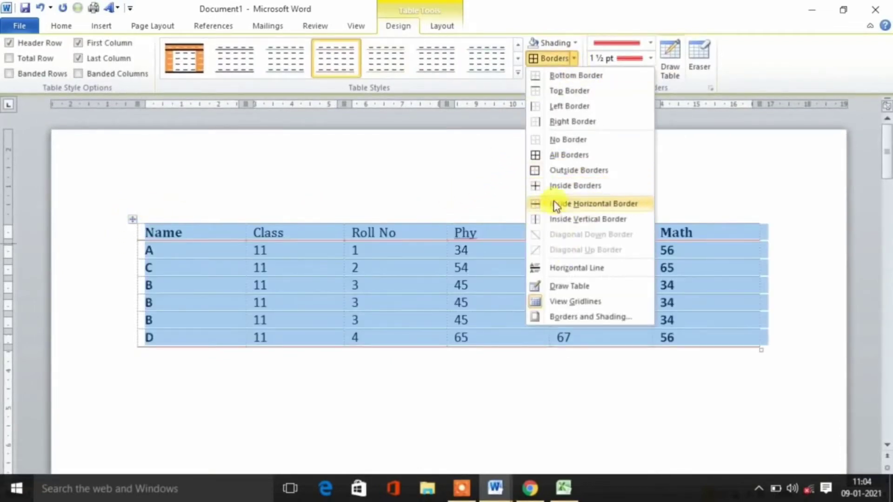
left_click(560, 174)
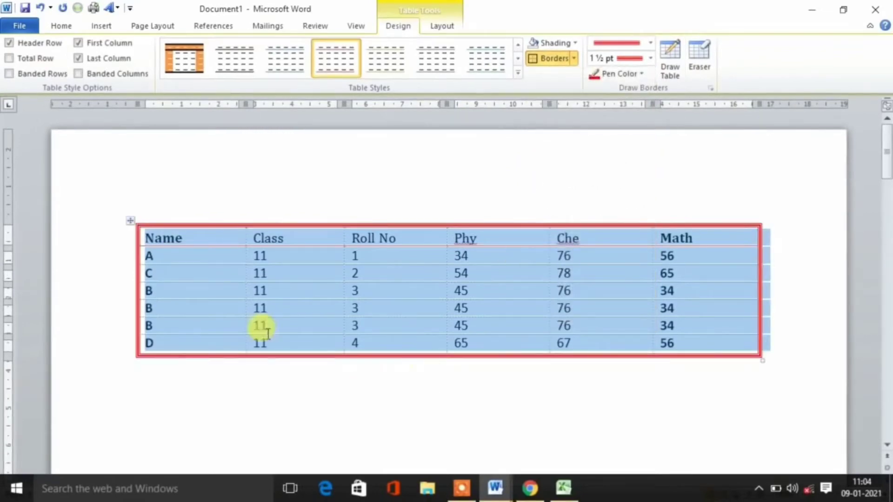
left_click(279, 393)
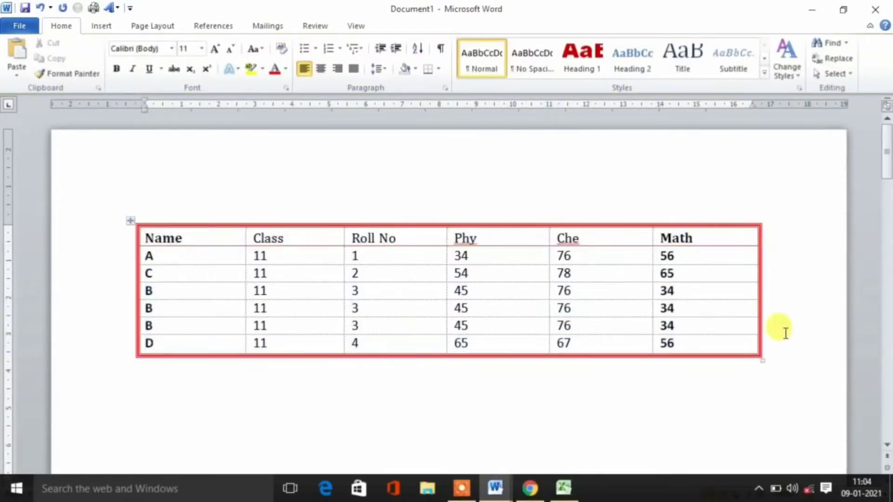
Apply All Borders to the entire marks table with the red 1 ½ pt triple line
left_click(421, 291)
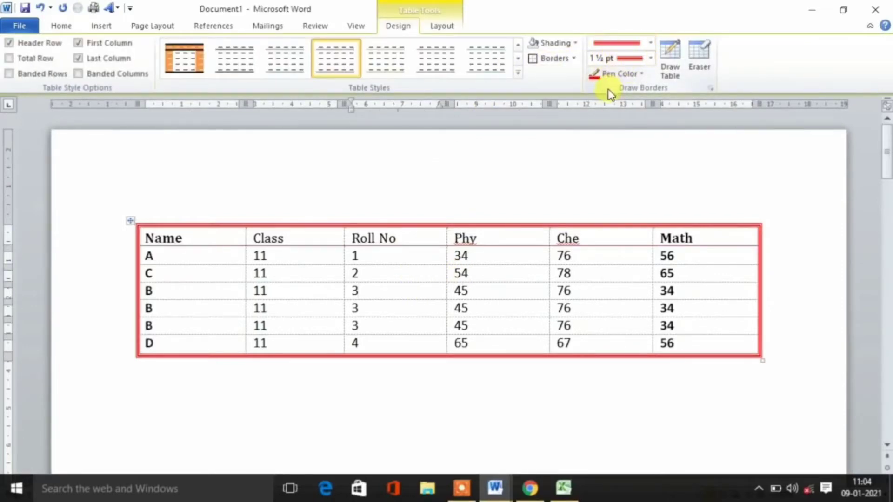
left_click(130, 223)
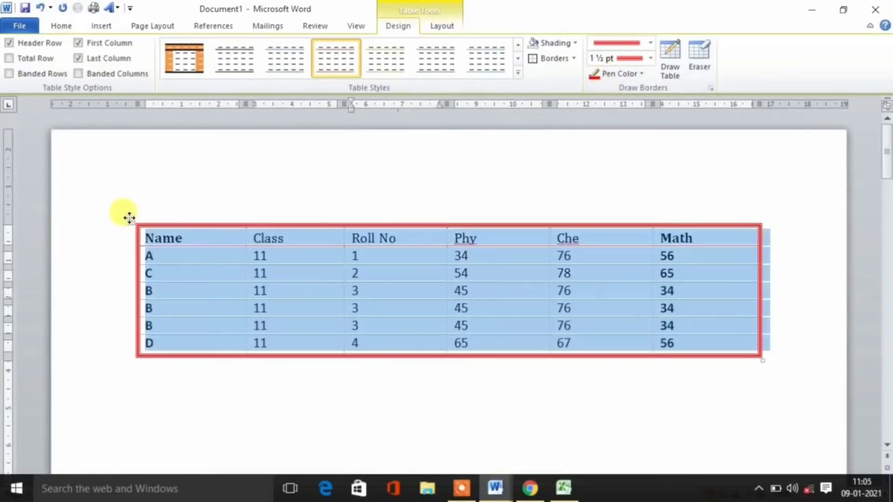
left_click(575, 59)
left_click(541, 155)
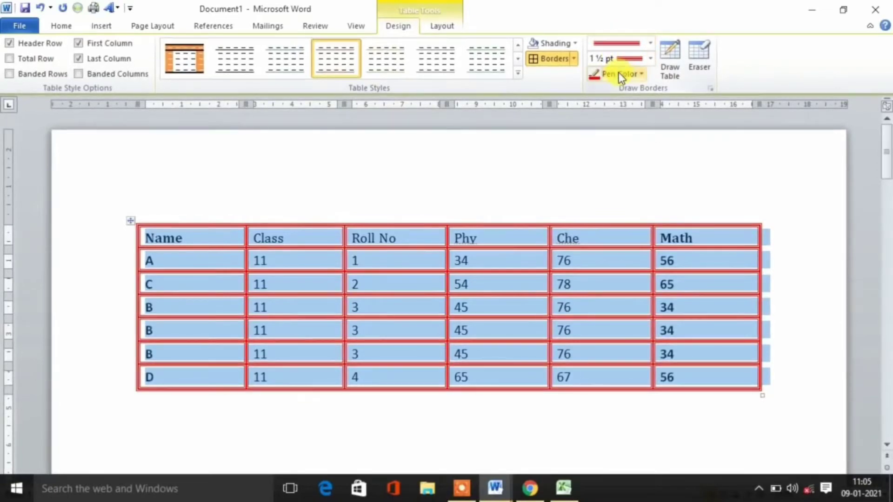
scroll(154, 400, "down", 2)
left_click(155, 401)
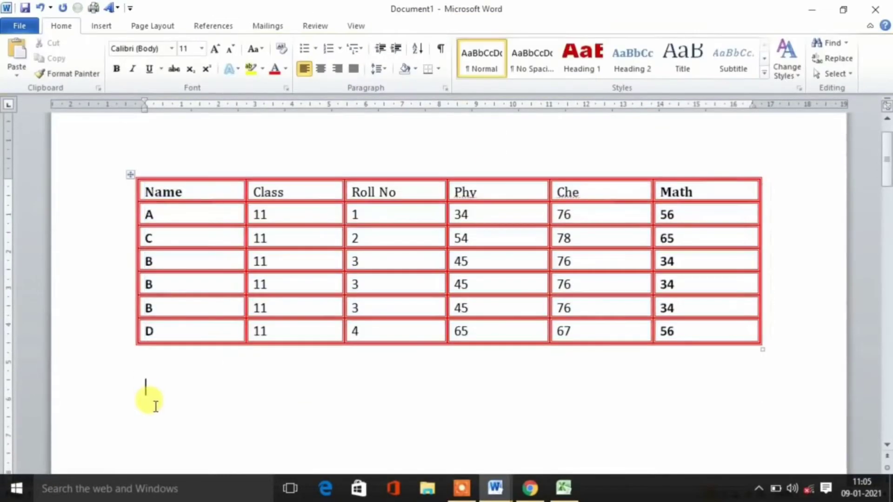
Try inserting a table with three columns and four rows below the marks table, and undo the insertion
left_click(104, 26)
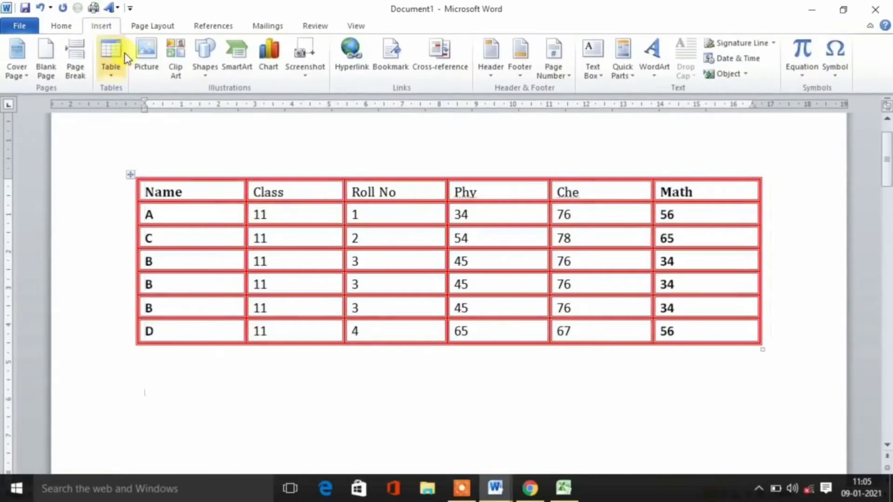
left_click(114, 75)
left_click(137, 150)
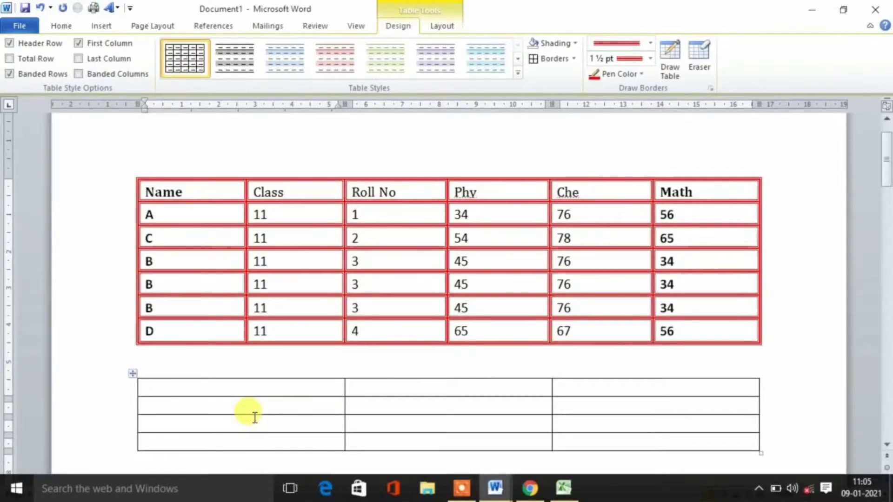
key("ctrl+z")
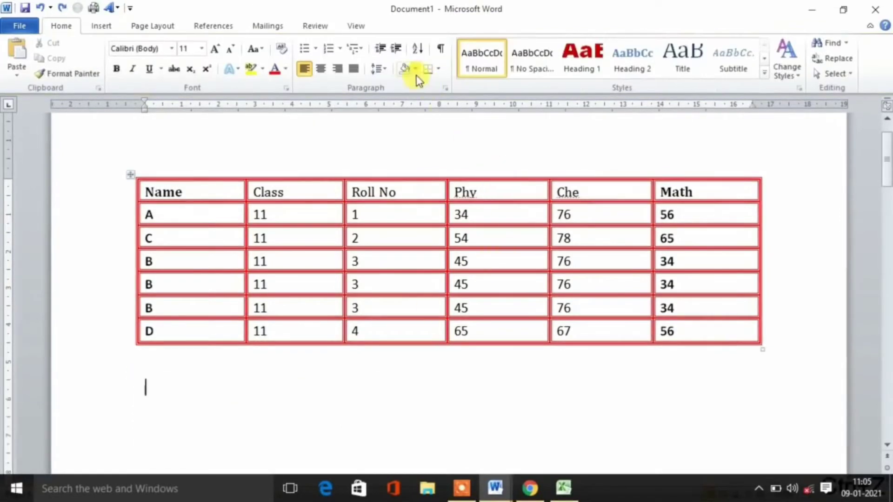
Draw a wide single-cell table outline, about 15 cm wide, below the marks table with the Draw Table tool
left_click(378, 256)
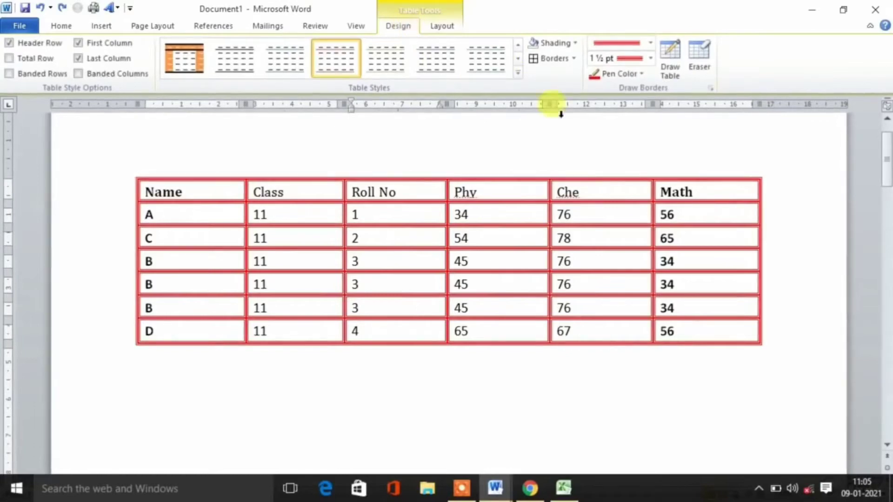
left_click(666, 57)
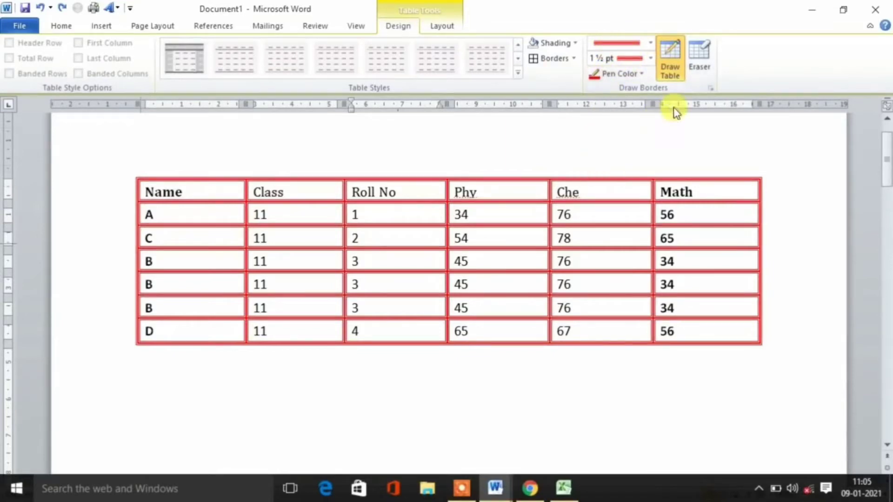
left_click(670, 74)
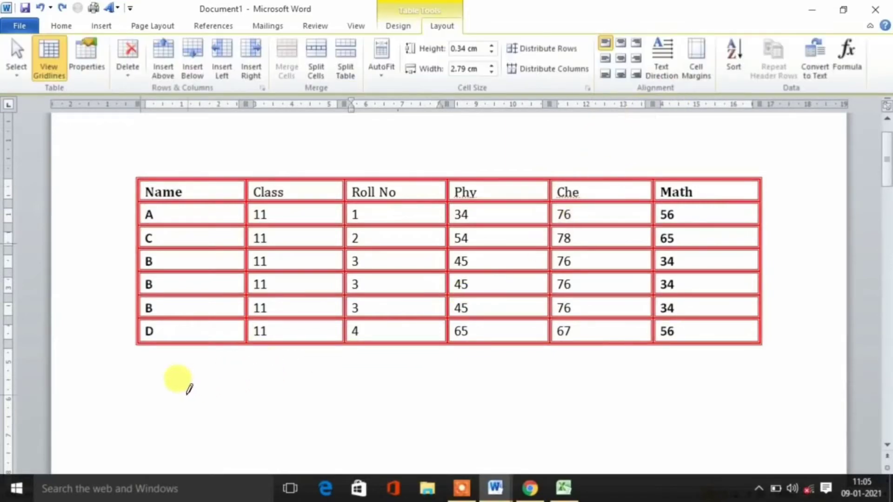
mouse_move(153, 380)
left_mouse_down()
mouse_move(482, 423)
mouse_move(695, 421)
left_mouse_up()
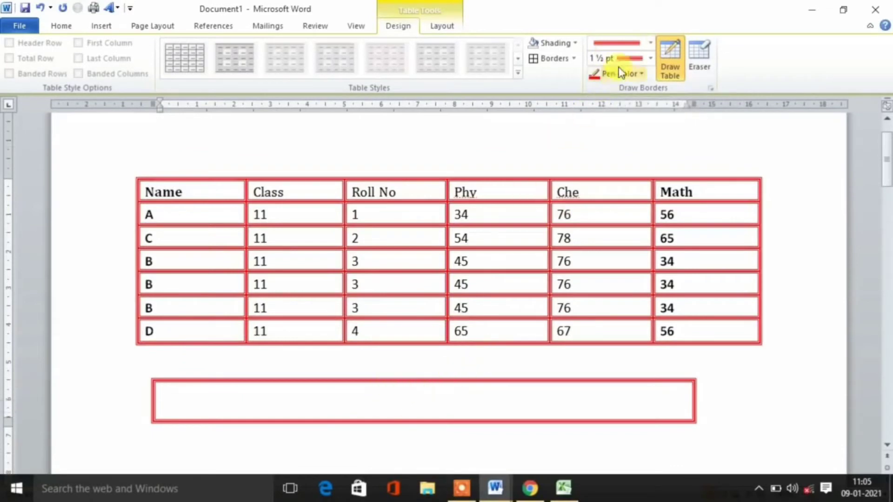
Divide the drawn table into cells of varying sizes using a single ½ pt line
left_click(649, 44)
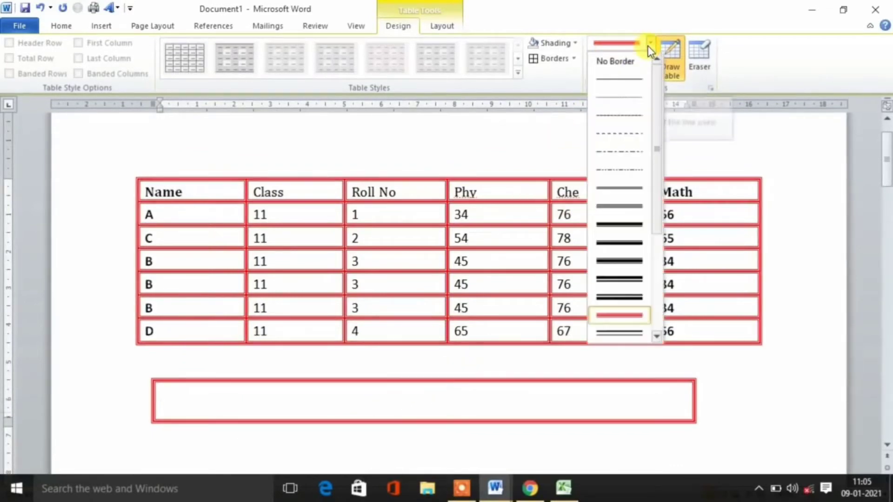
left_click(620, 77)
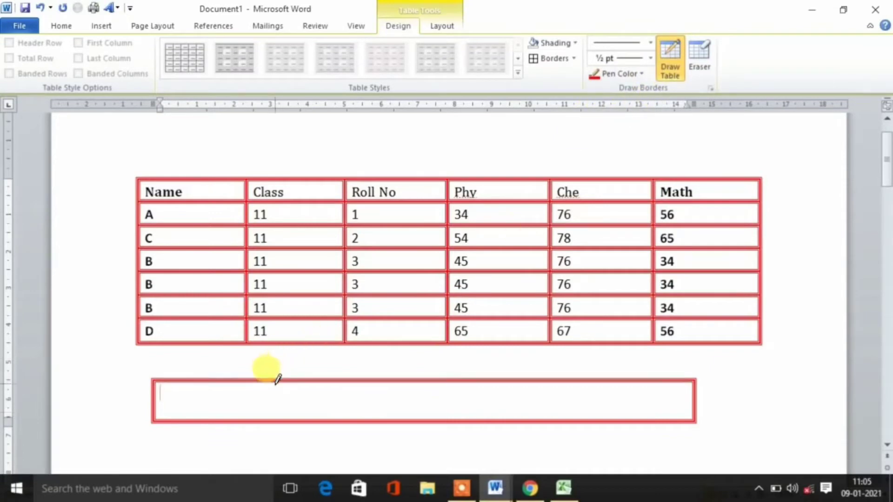
mouse_move(278, 380)
left_mouse_down()
mouse_move(275, 397)
mouse_move(511, 399)
left_mouse_up()
mouse_move(460, 385)
left_mouse_down()
mouse_move(461, 421)
mouse_move(463, 411)
mouse_move(620, 395)
mouse_move(576, 437)
left_mouse_up()
scroll(412, 423, "down", 2)
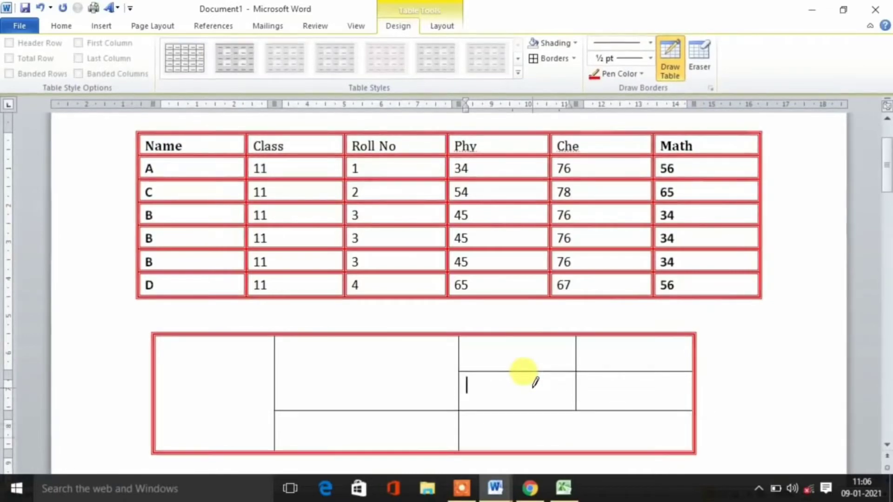
Erase the drawn table's upper-right cell borders and its remaining right-hand cells with the Eraser, keeping the first two columns
left_click(694, 61)
left_click(695, 351)
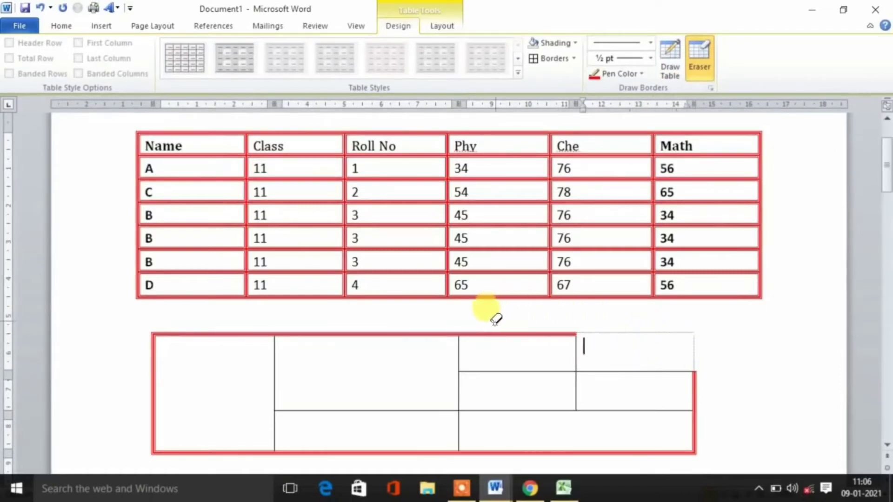
mouse_move(495, 322)
left_mouse_down()
mouse_move(618, 472)
mouse_move(708, 462)
mouse_move(695, 446)
left_mouse_up()
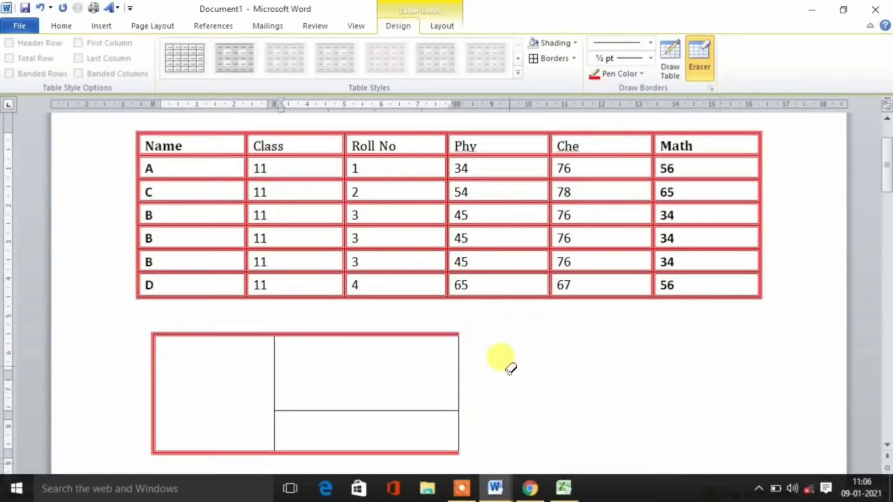
left_click(704, 54)
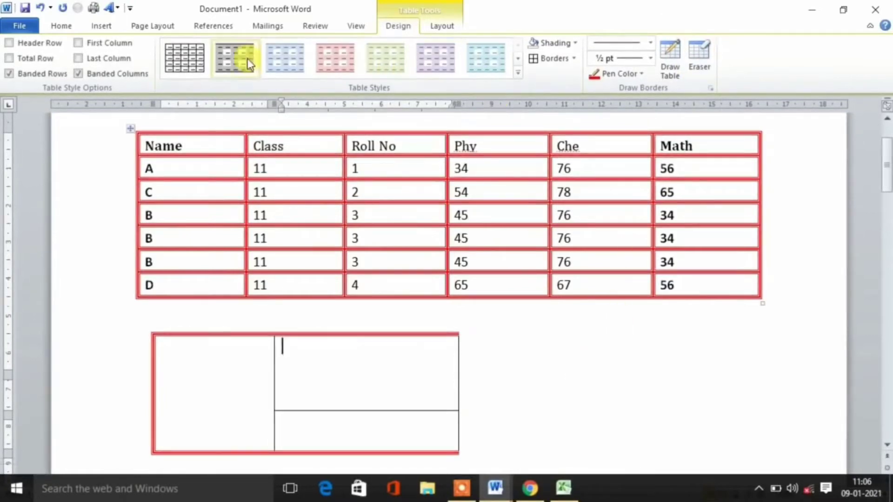
Delete the whole drawn table below the marks table
left_click(442, 27)
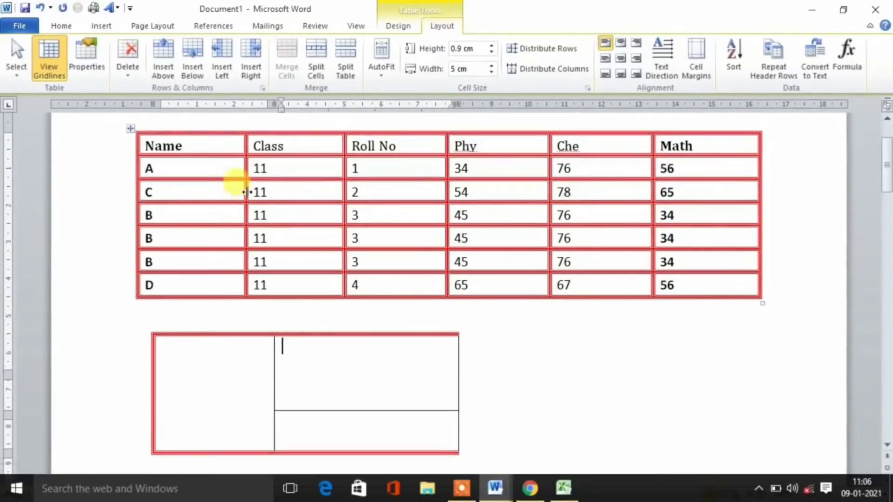
left_click(144, 329)
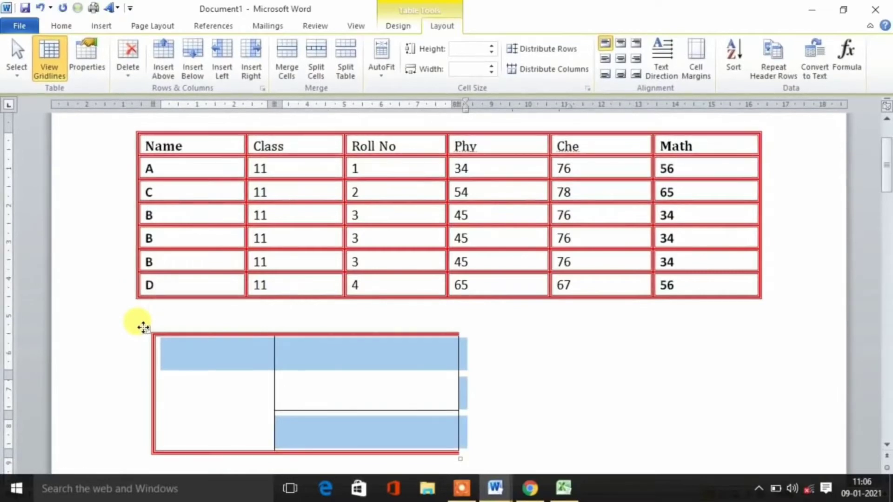
key("BackSpace")
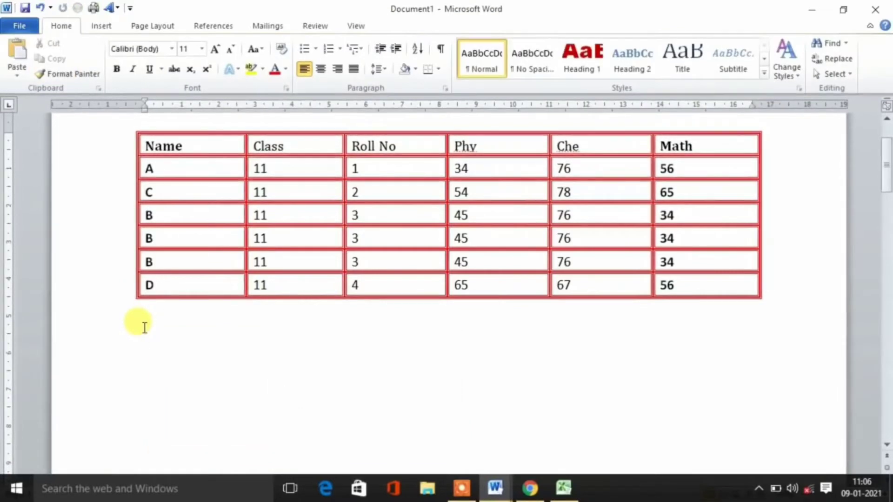
Apply All Borders to the marks table with the single ½ pt line, then set the whole table to No Border
left_click(235, 207)
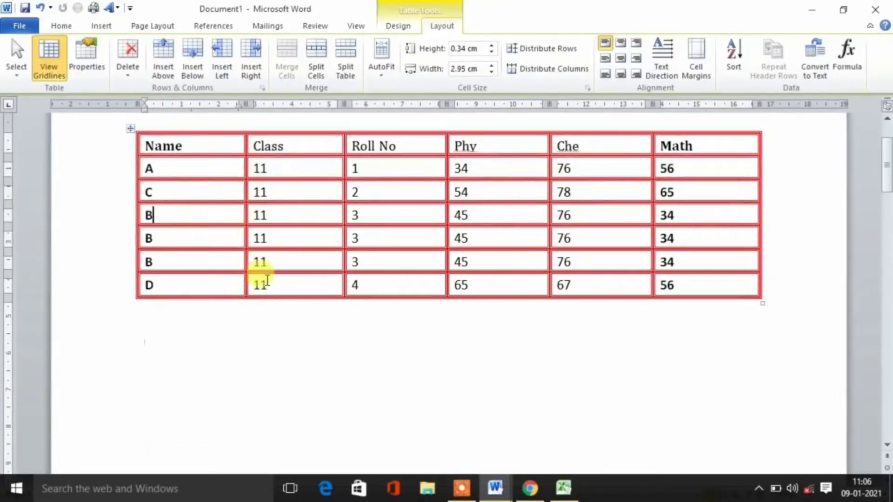
left_click(131, 128)
left_click(418, 26)
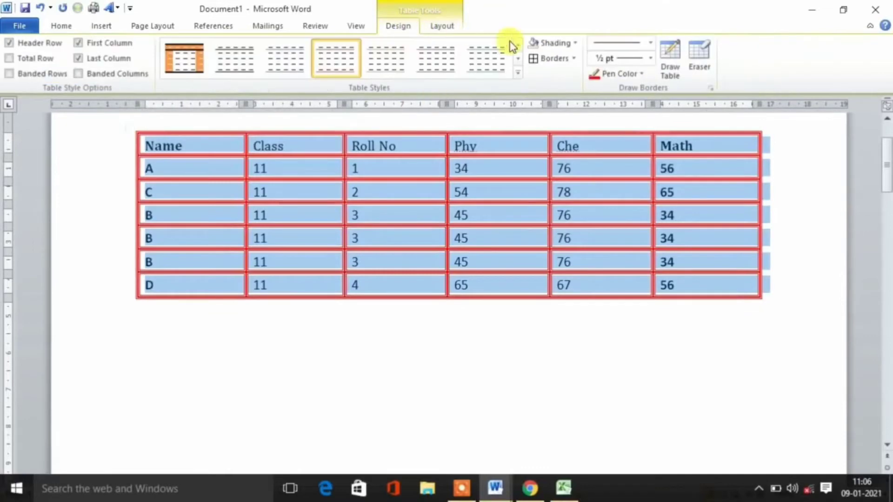
left_click(570, 59)
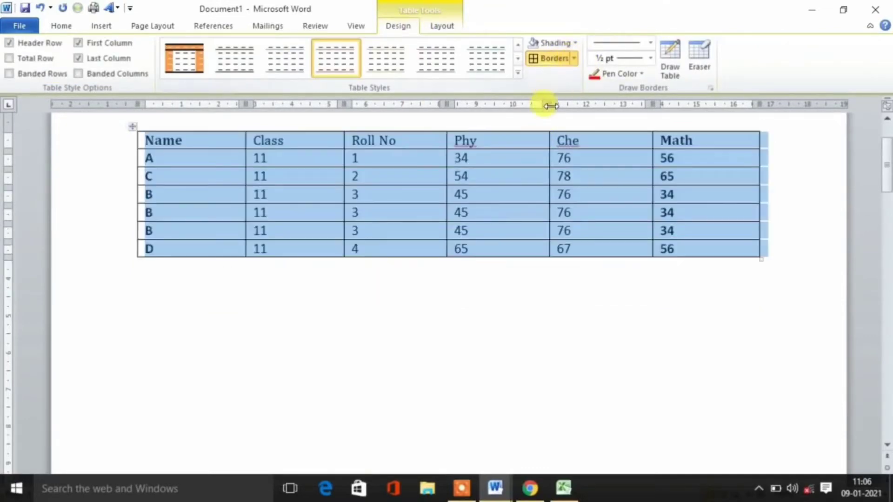
left_click(571, 59)
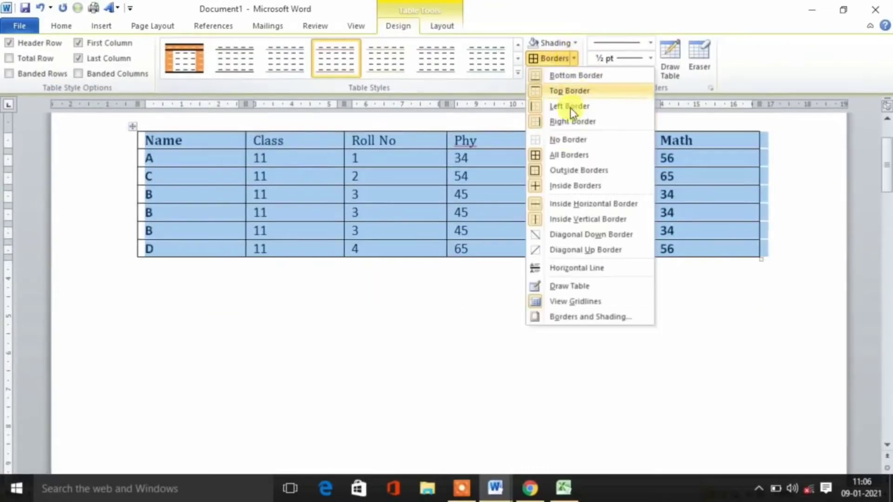
left_click(567, 140)
left_click(484, 305)
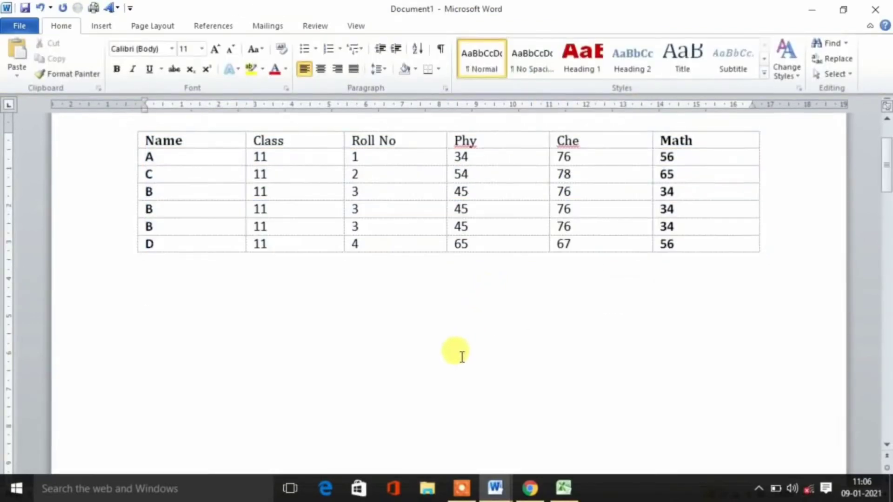
Select only the Name header cell of the marks table with the Select Cell command
scroll(458, 355, "up", 3)
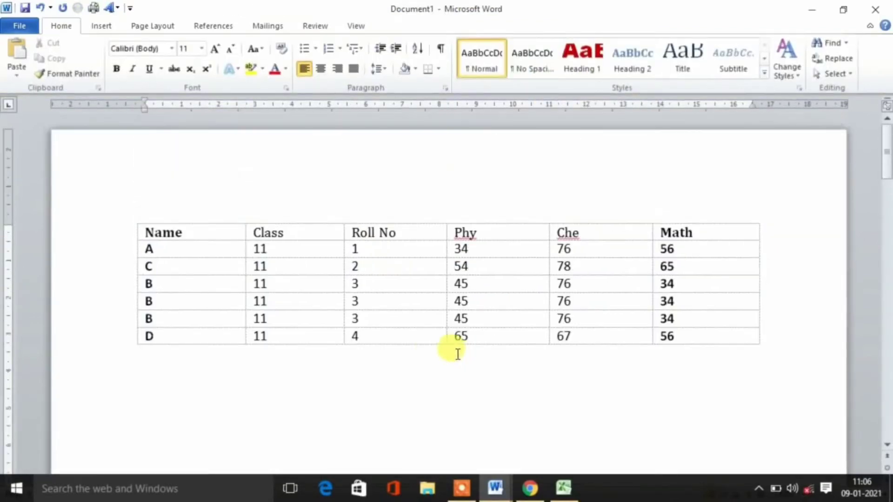
left_click(194, 244)
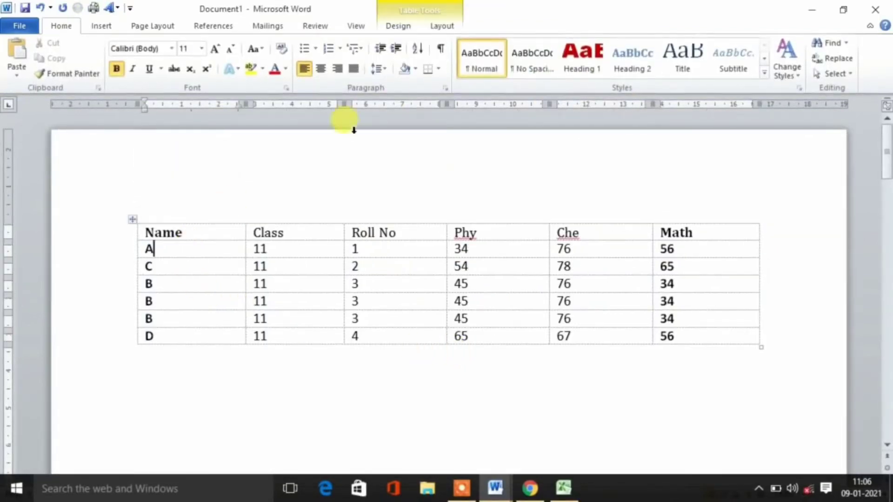
left_click(441, 29)
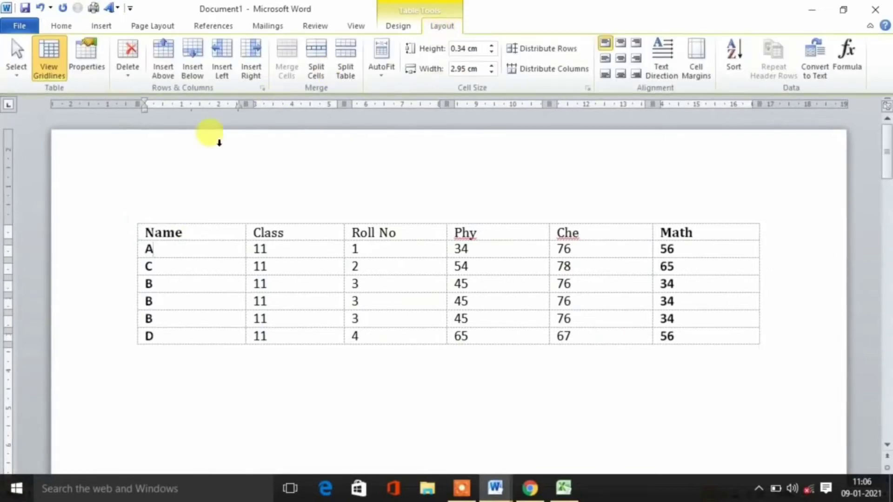
left_click(21, 74)
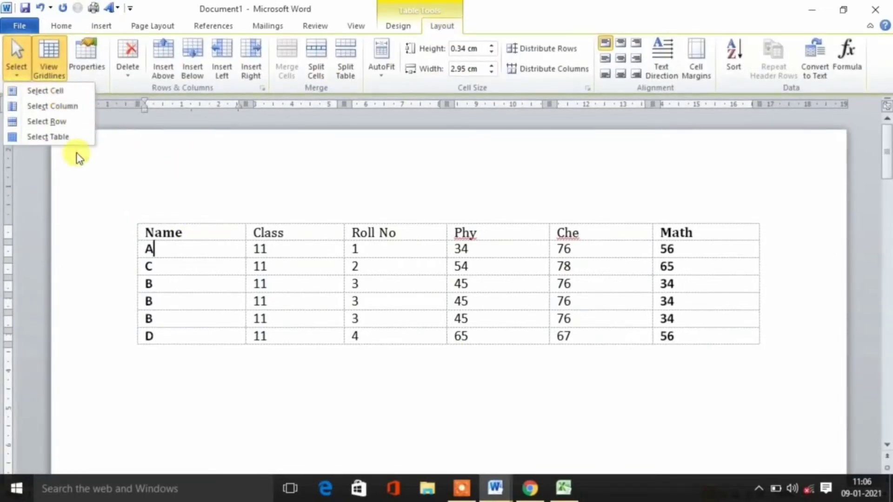
left_click(196, 246)
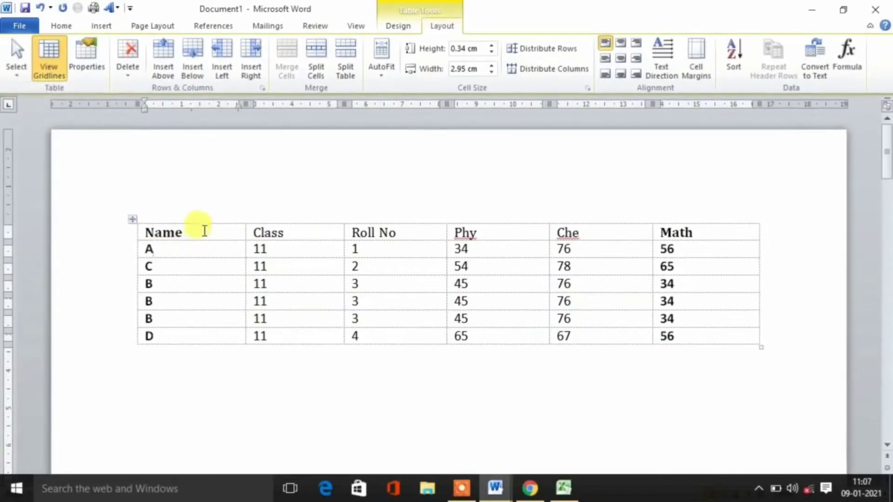
left_click(187, 233)
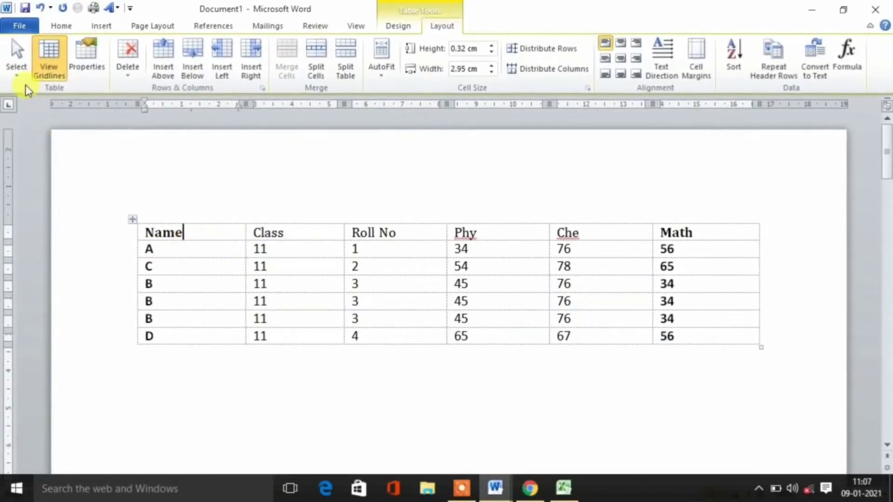
left_click(17, 61)
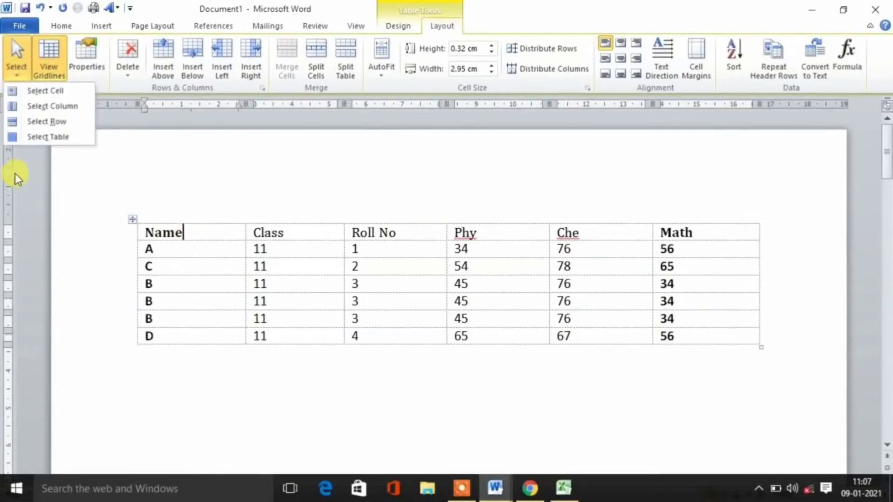
left_click(45, 93)
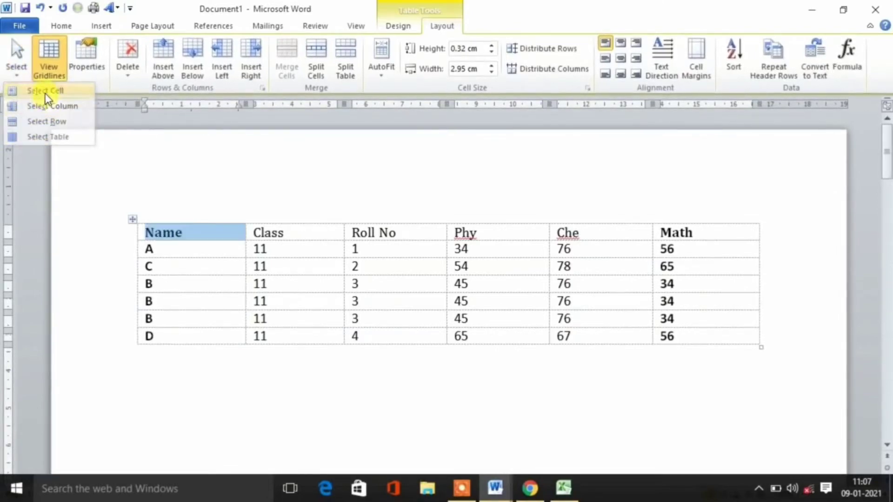
Select the marks table's entire Name column, and select its header row
left_click(187, 232)
left_click(14, 70)
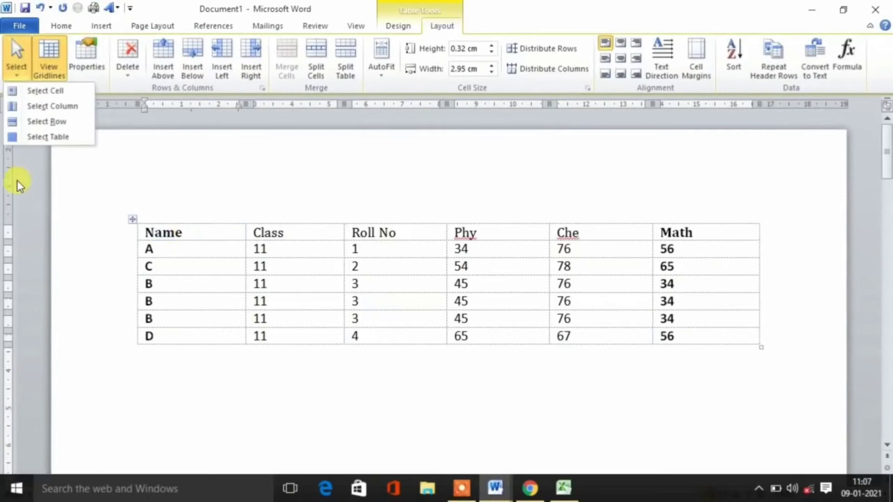
left_click(57, 108)
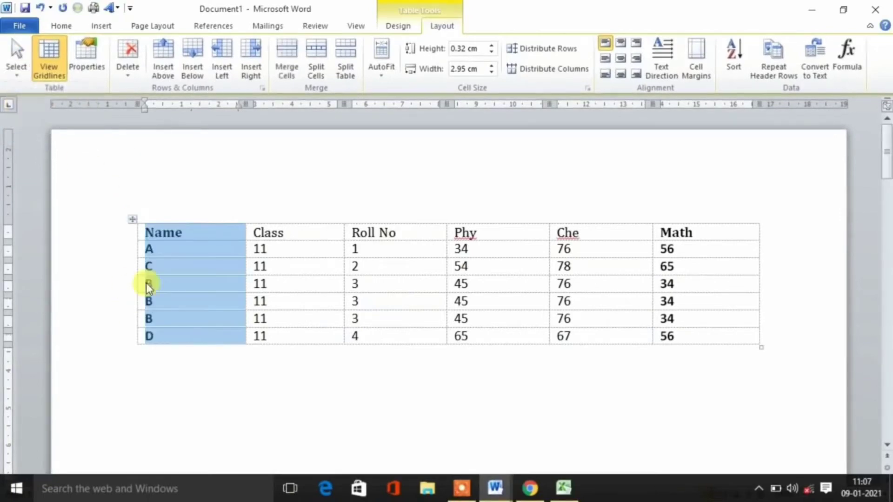
left_click(184, 233)
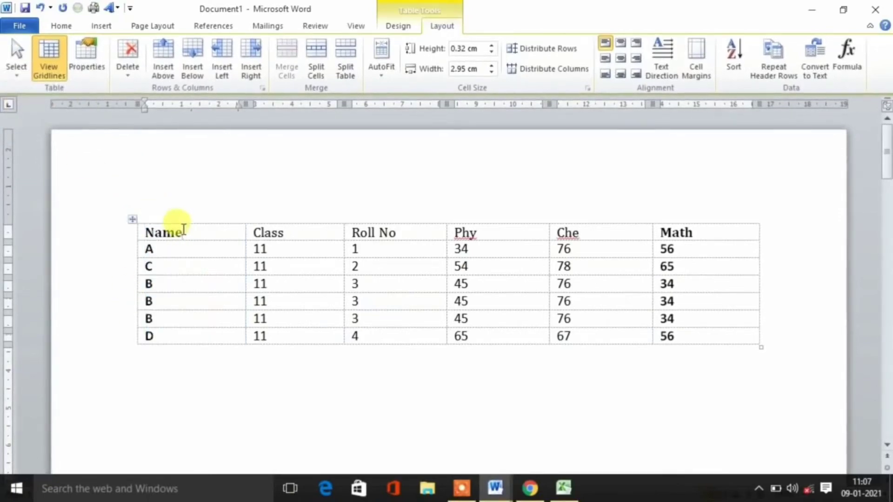
left_click(16, 70)
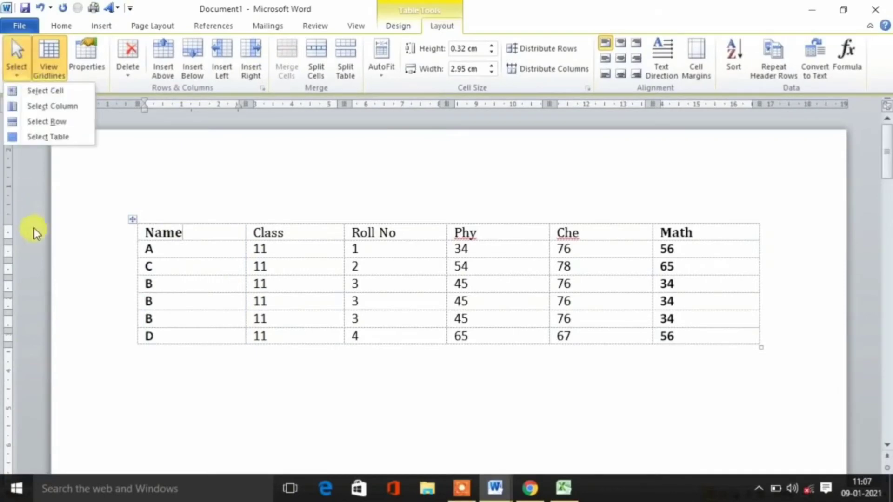
left_click(60, 122)
left_click(190, 284)
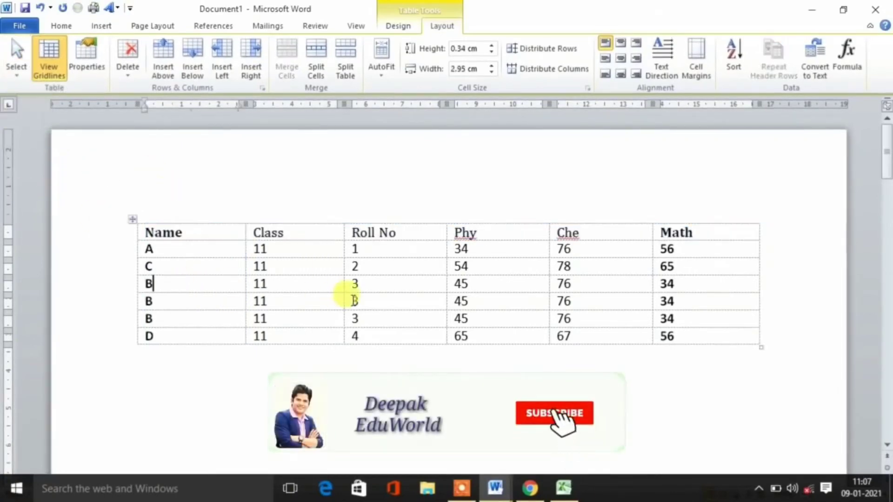
Select the entire marks table from a cell in the Class column, and clear the selection
left_click(268, 283)
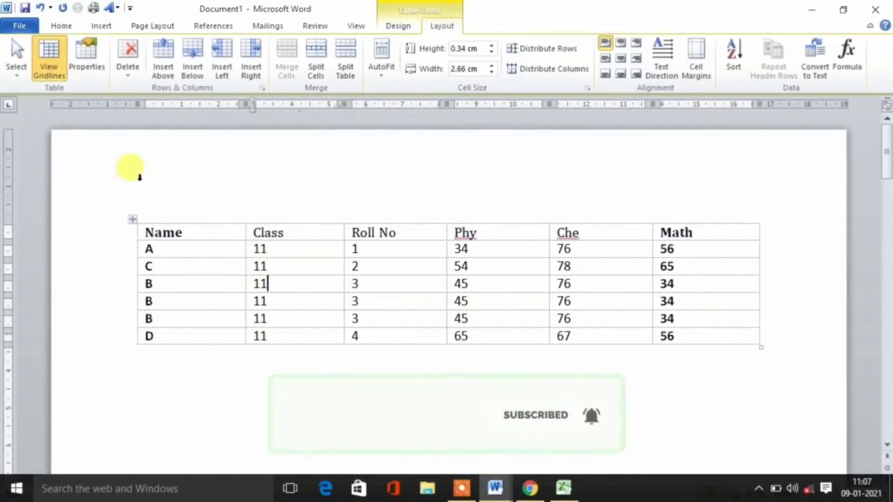
left_click(17, 67)
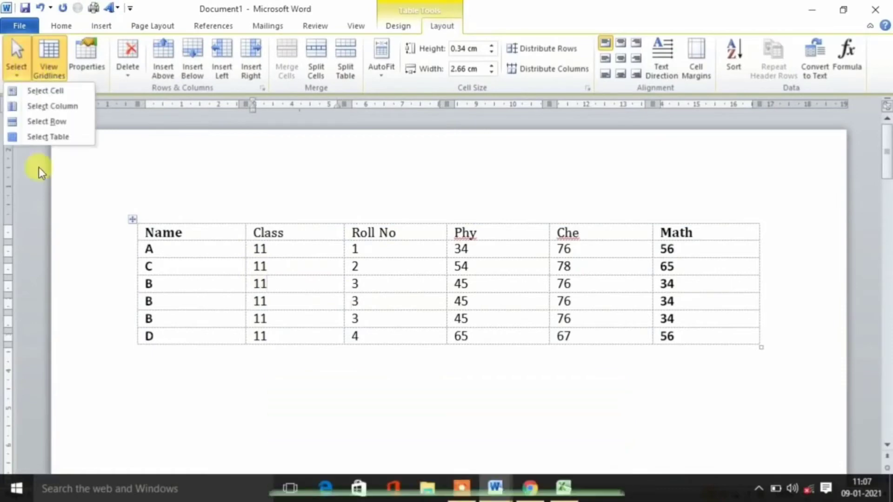
left_click(54, 140)
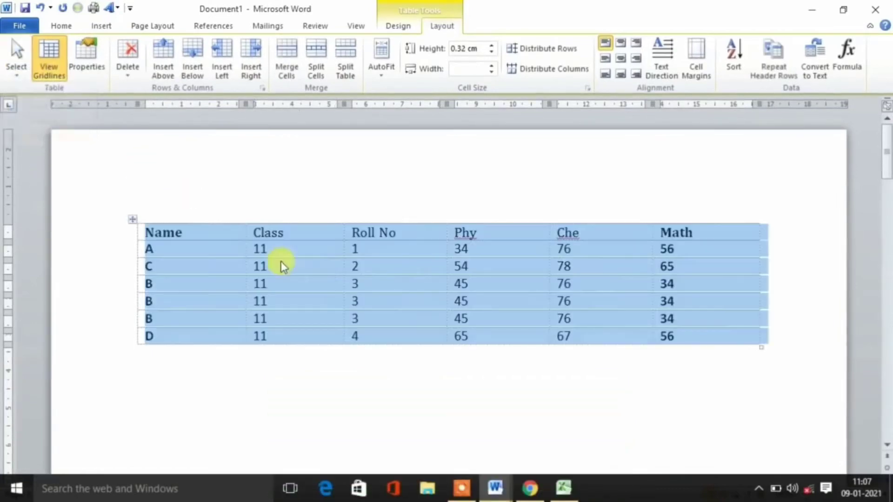
left_click(288, 290)
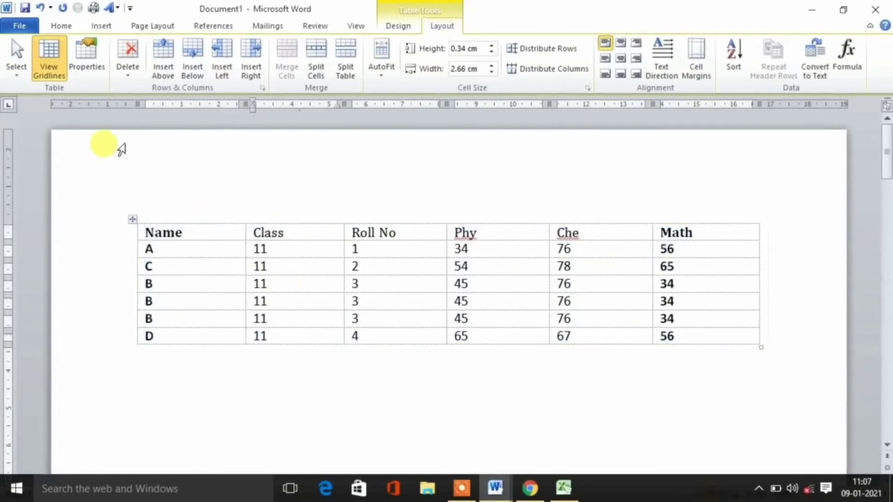
Toggle the marks table's gridlines off and on, and apply the plain grid table style
left_click(47, 52)
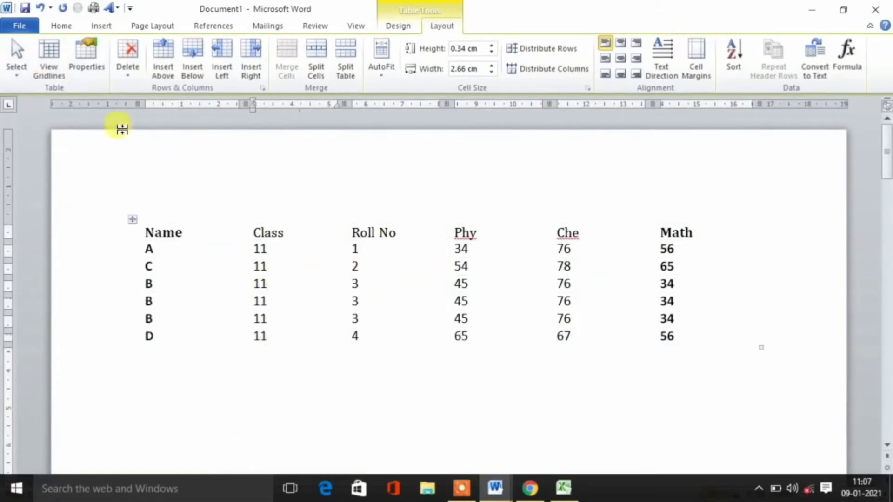
left_click(49, 66)
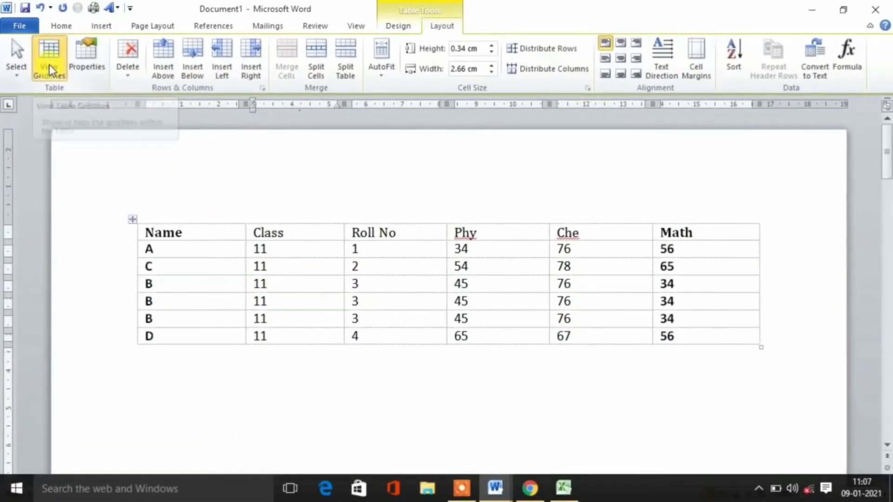
left_click(409, 28)
left_click(517, 73)
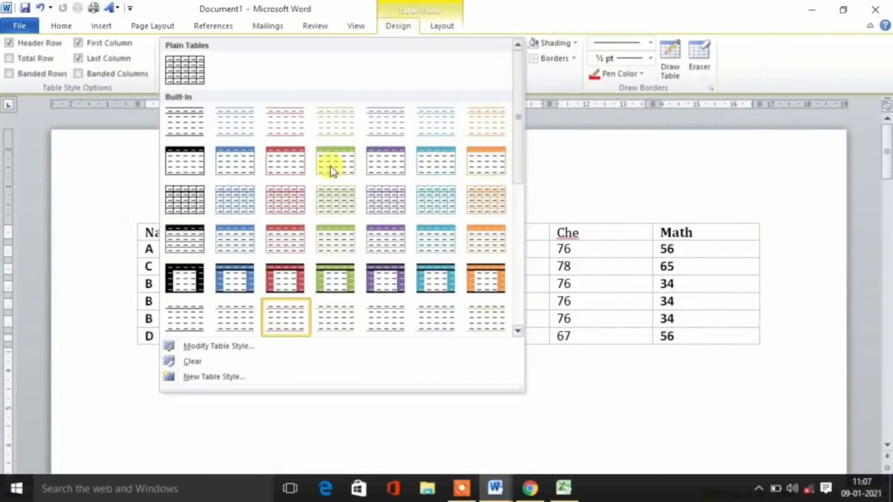
left_click(189, 73)
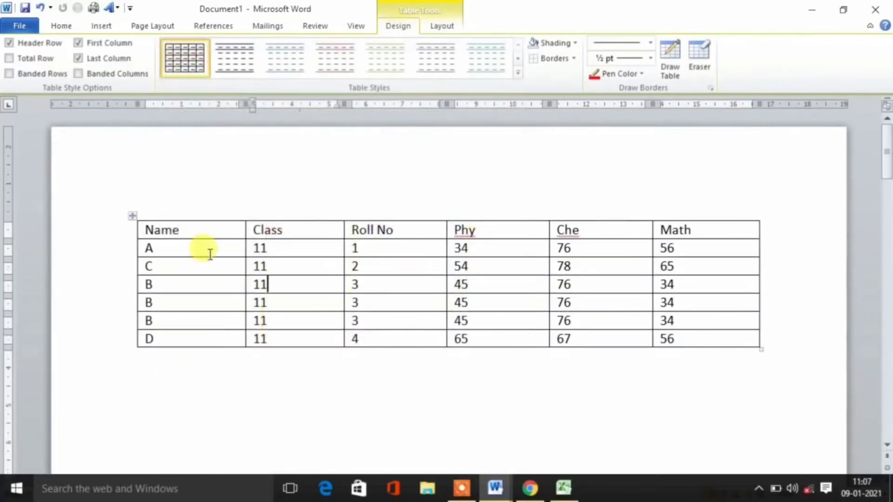
Turn off View Gridlines for the marks table
left_click(441, 28)
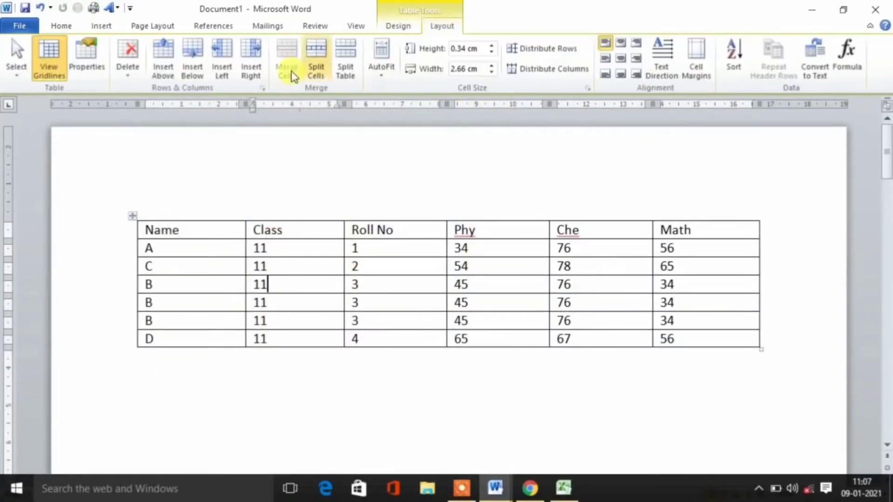
left_click(50, 69)
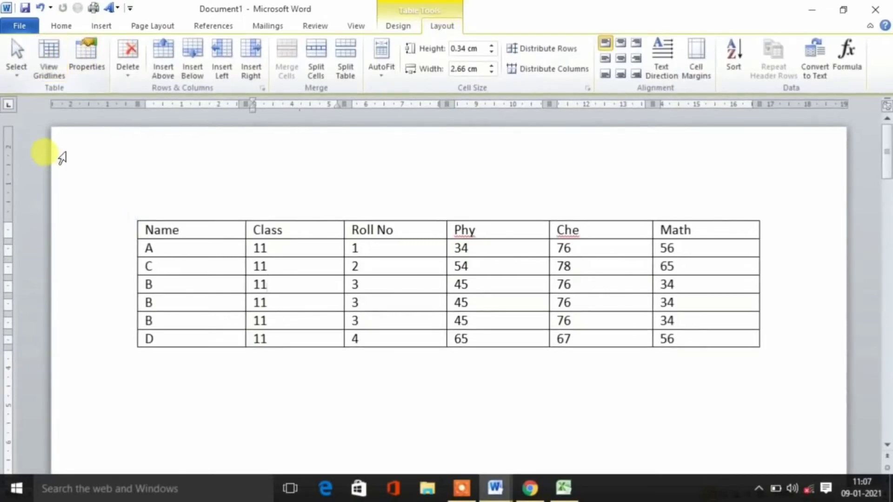
left_click(47, 69)
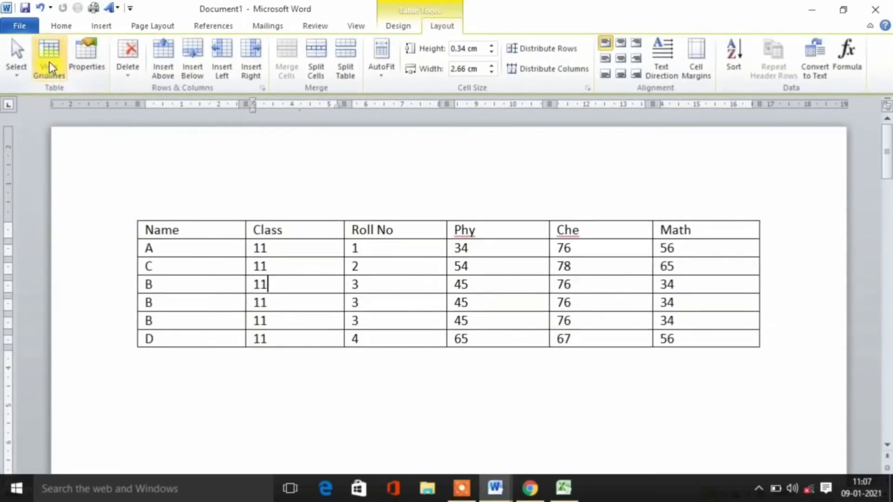
Apply the green built-in style with horizontal rules to the marks table, and toggle its gridlines several times
left_click(400, 26)
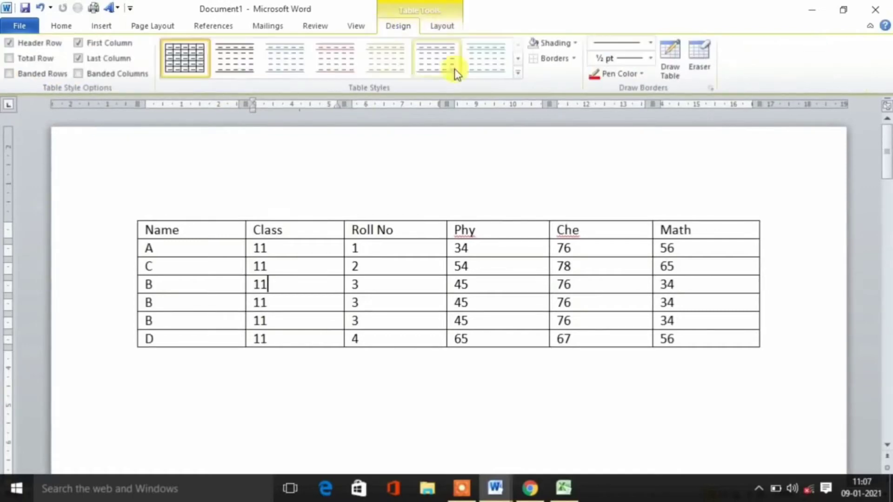
left_click(395, 65)
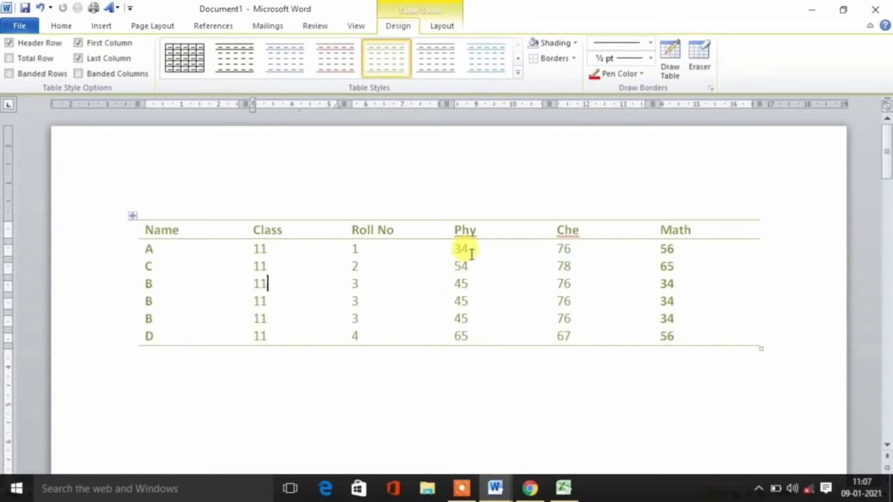
left_click(444, 27)
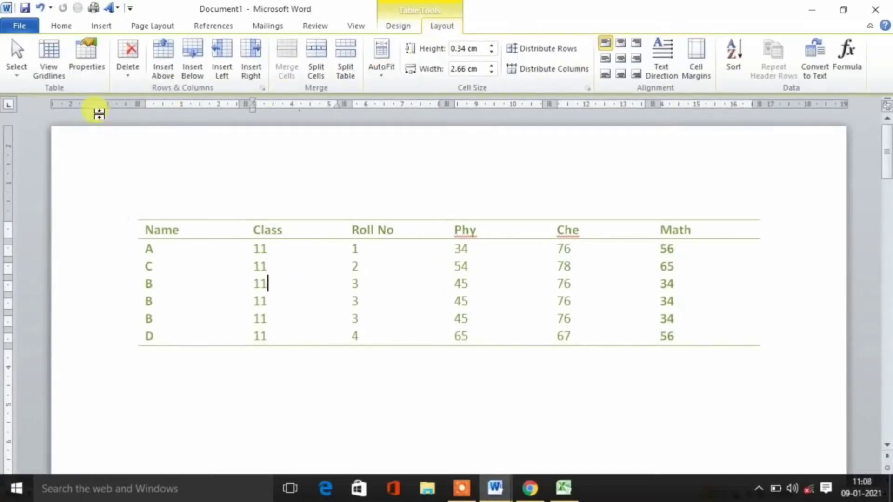
left_click(47, 73)
left_click(48, 73)
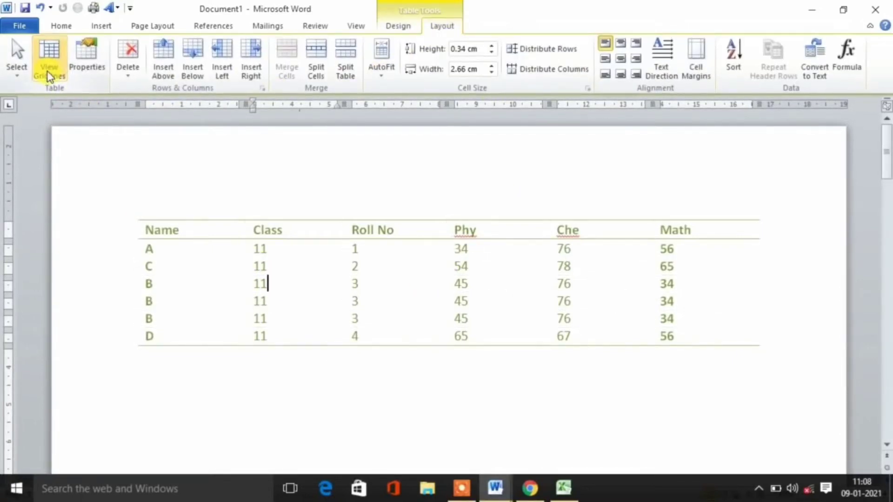
left_click(46, 71)
left_click(47, 71)
left_click(47, 71)
left_click(46, 71)
Apply the plain grid table style to the marks table in place of the green style
scroll(416, 167, "down", 2)
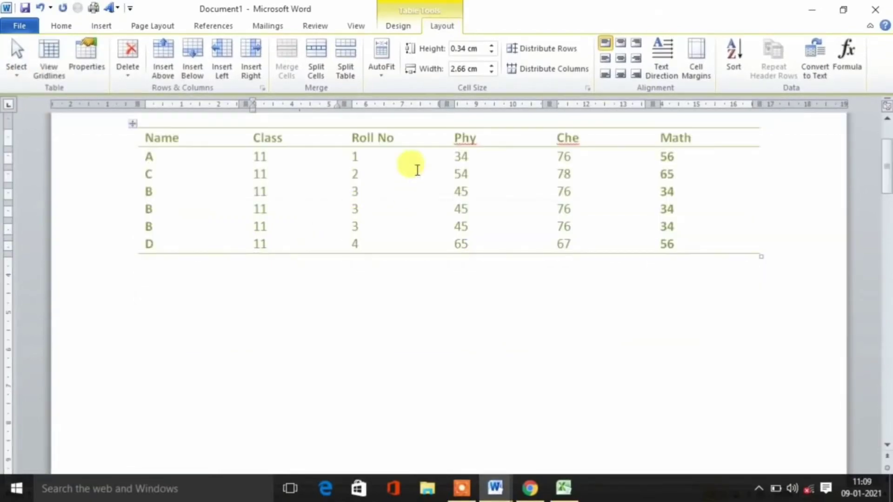
left_click(388, 27)
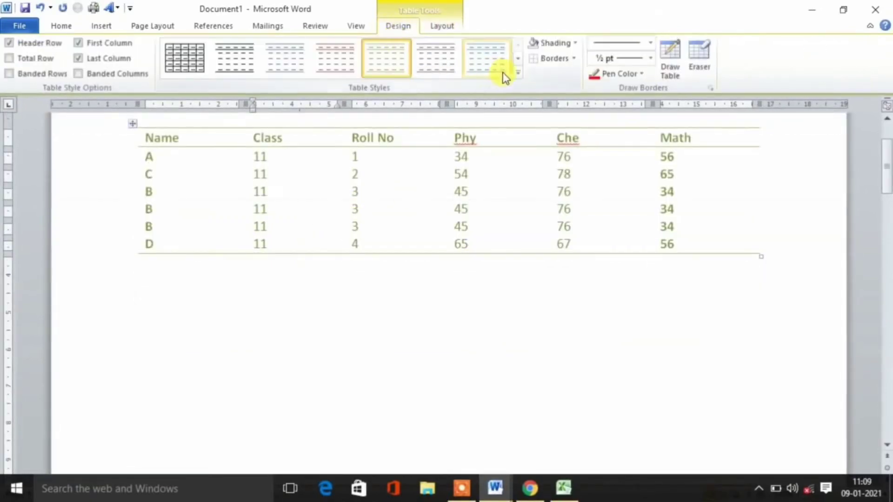
left_click(517, 73)
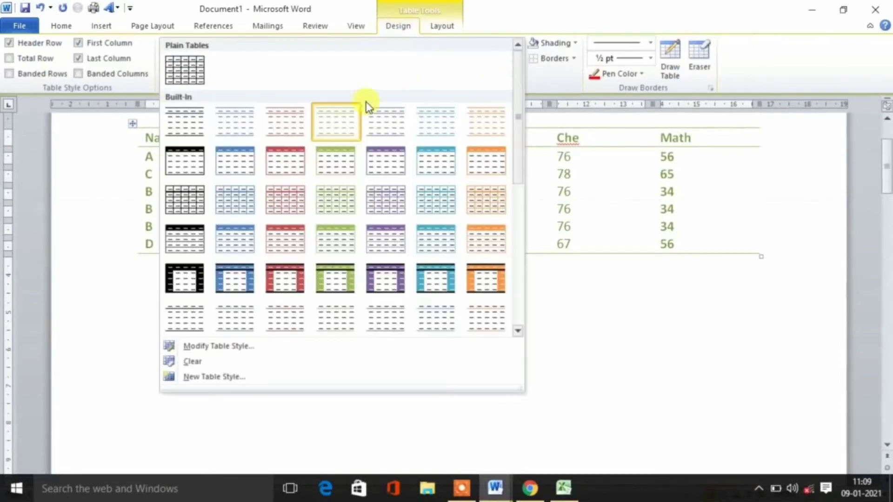
left_click(186, 62)
left_click(192, 172)
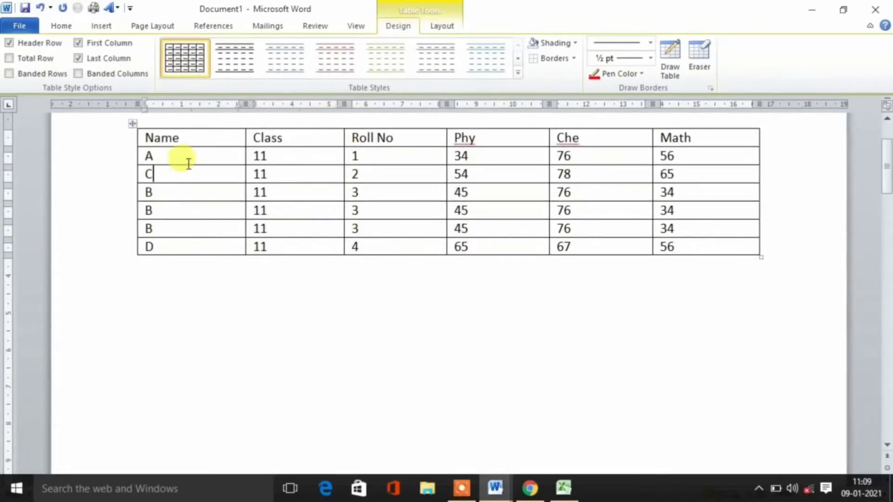
Examine the deletion options for the marks table's cells, columns, rows and whole table
left_click(440, 26)
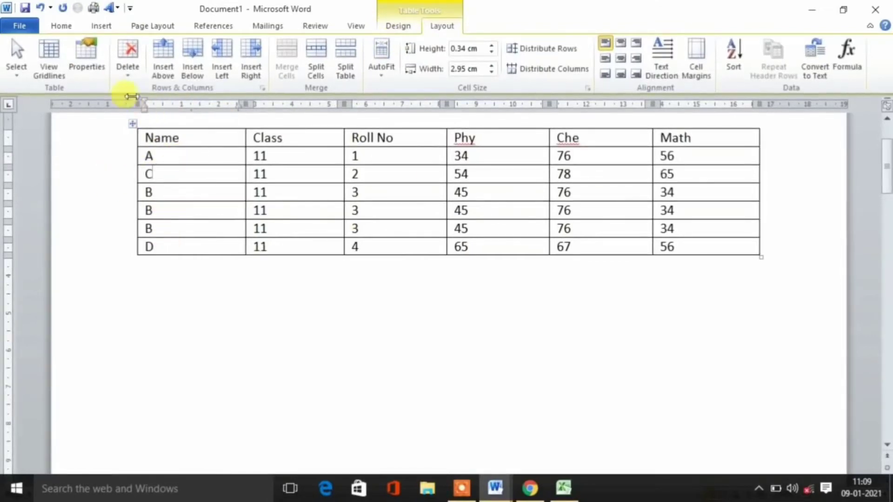
left_click(130, 80)
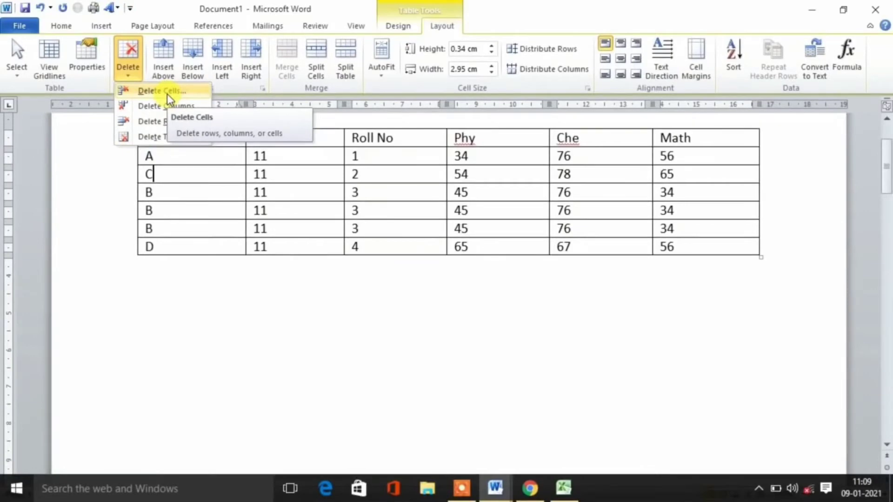
left_click(184, 225)
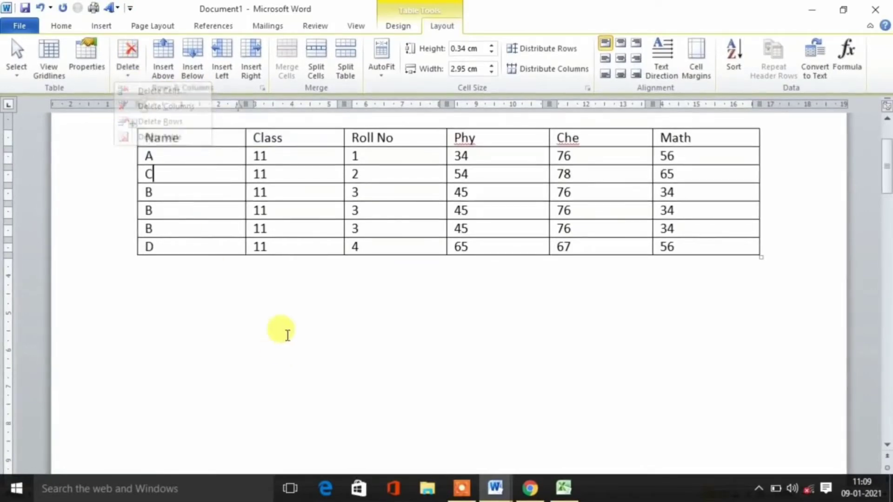
Insert an empty row above the heading row of the marks table
scroll(285, 330, "up", 3)
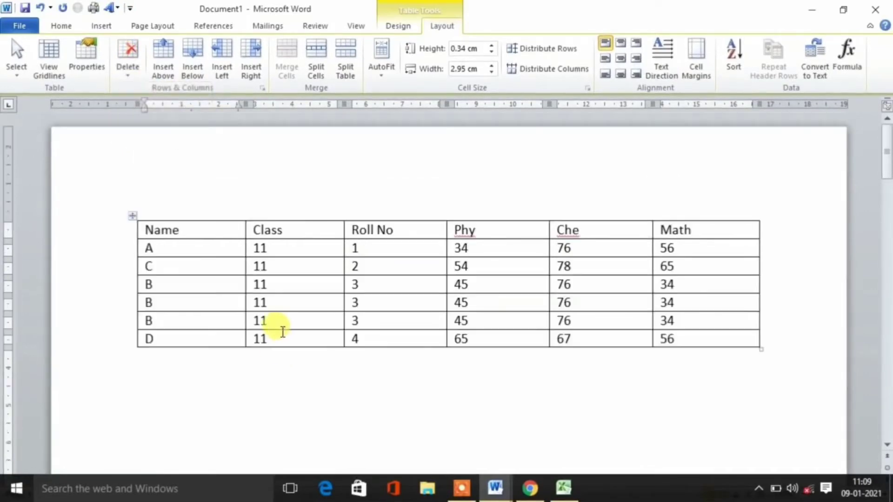
left_click(179, 229)
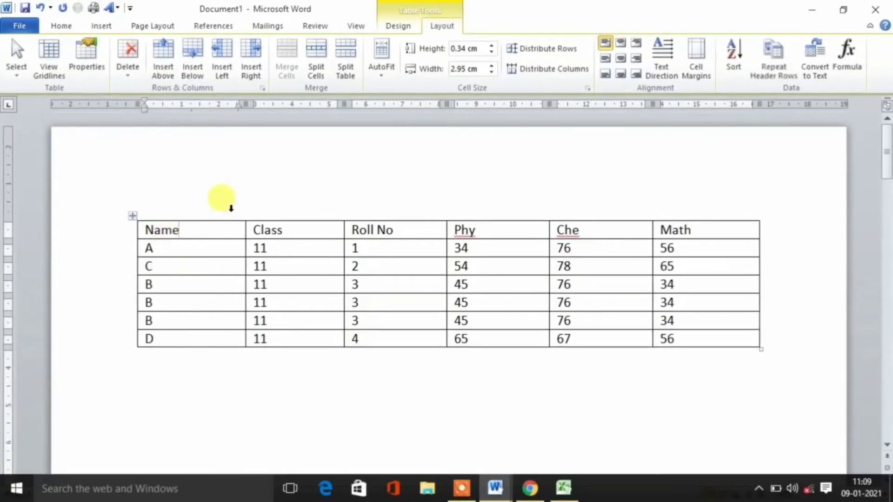
left_click(170, 70)
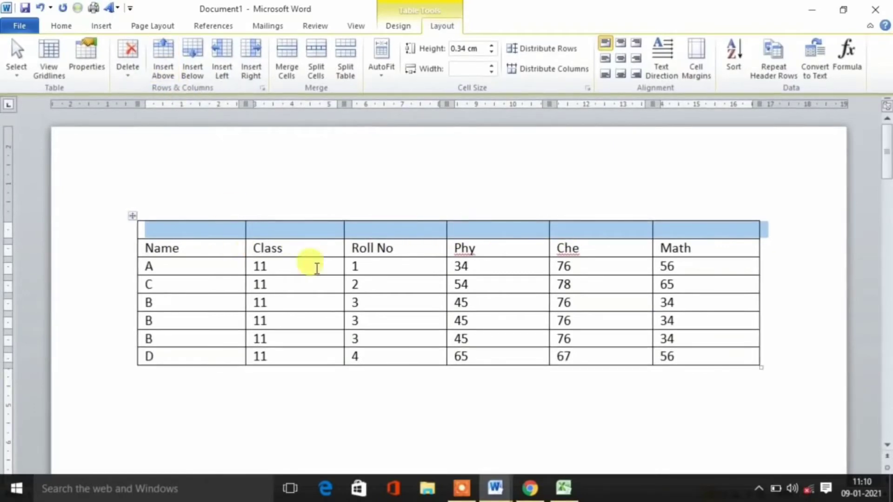
Insert an empty row below student C's row, and delete that row again
left_click(175, 281)
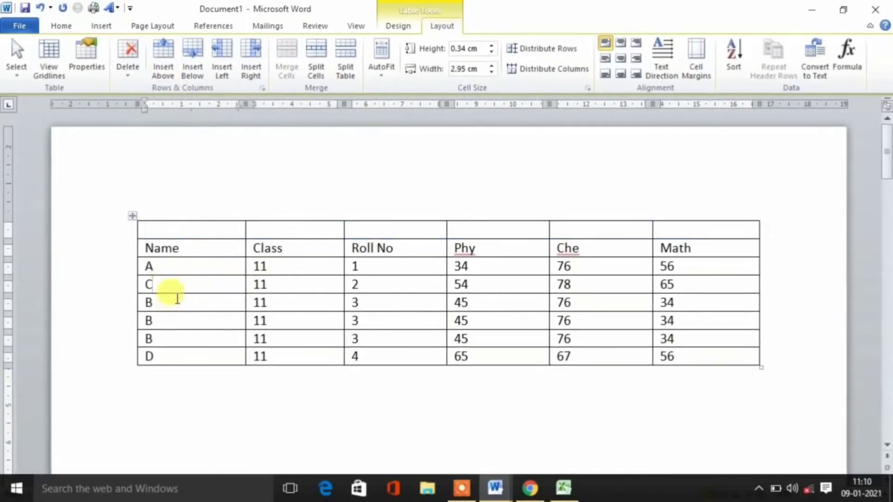
left_click(198, 72)
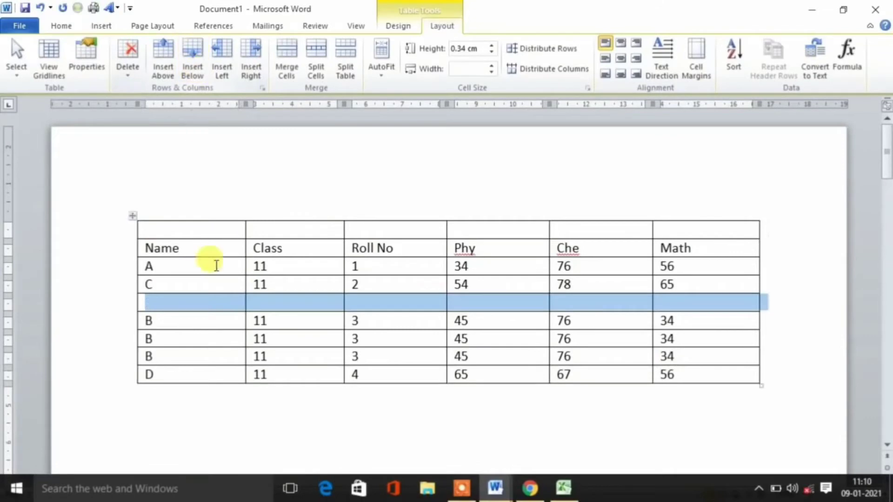
left_click(185, 301)
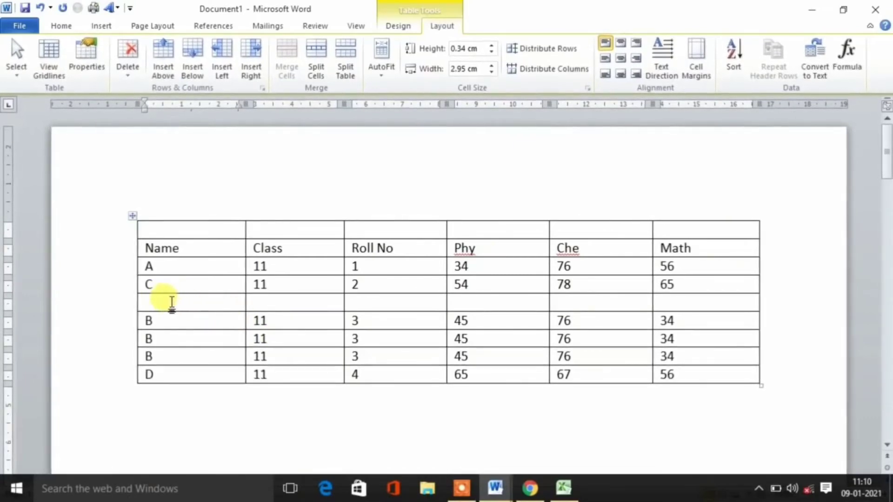
left_click(127, 79)
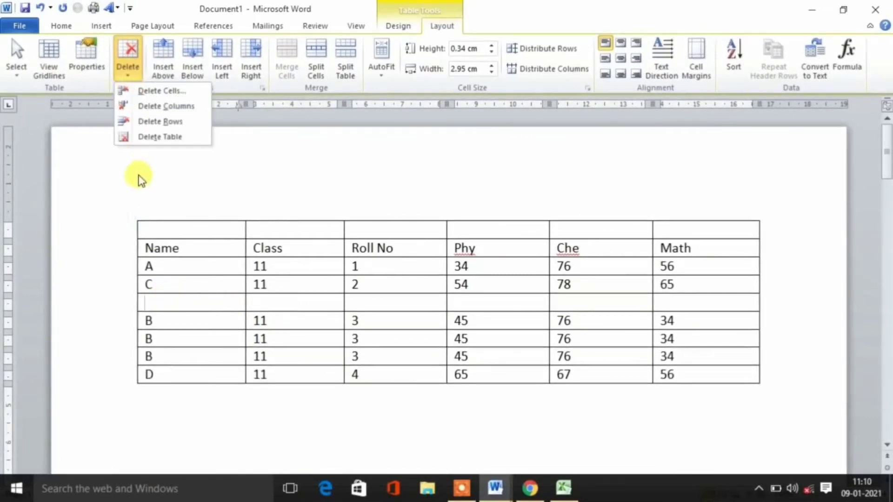
left_click(169, 122)
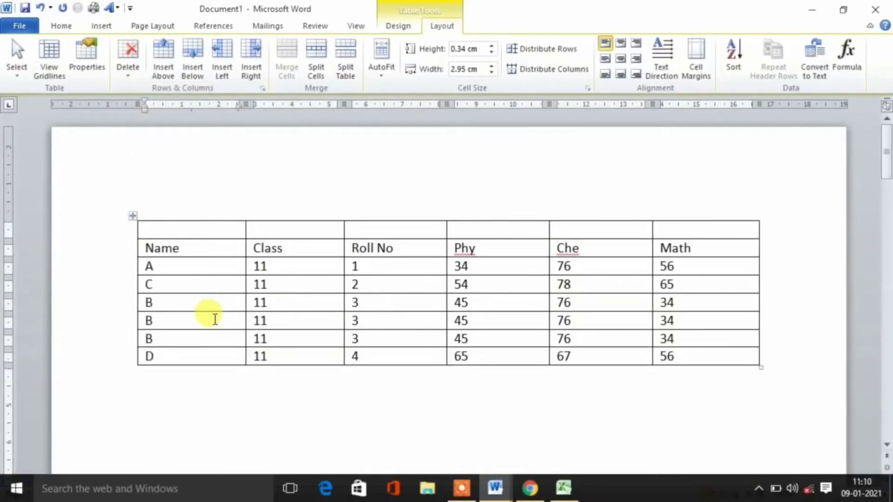
Insert an empty column after Math and another before Name, and undo both insertions
left_click(705, 251)
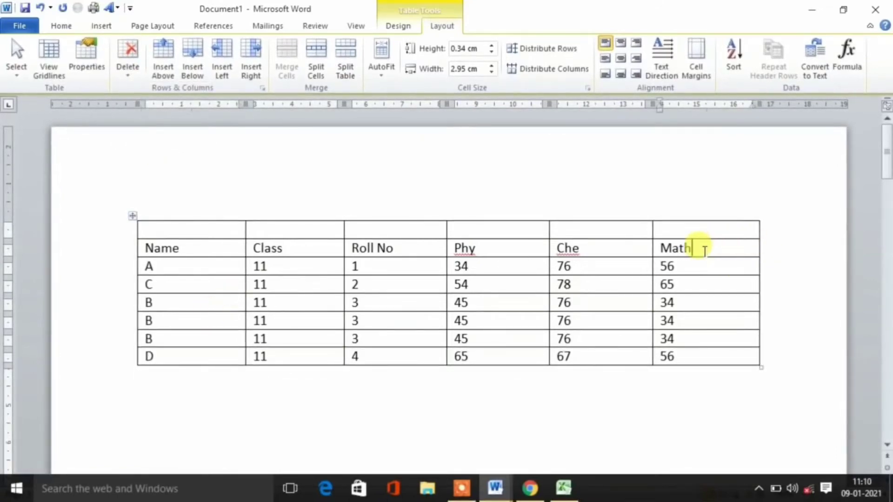
left_click(246, 65)
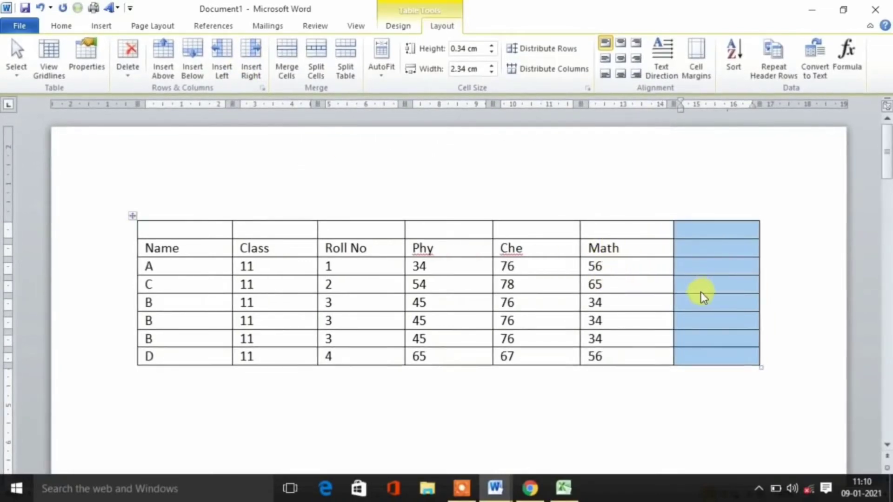
left_click(188, 248)
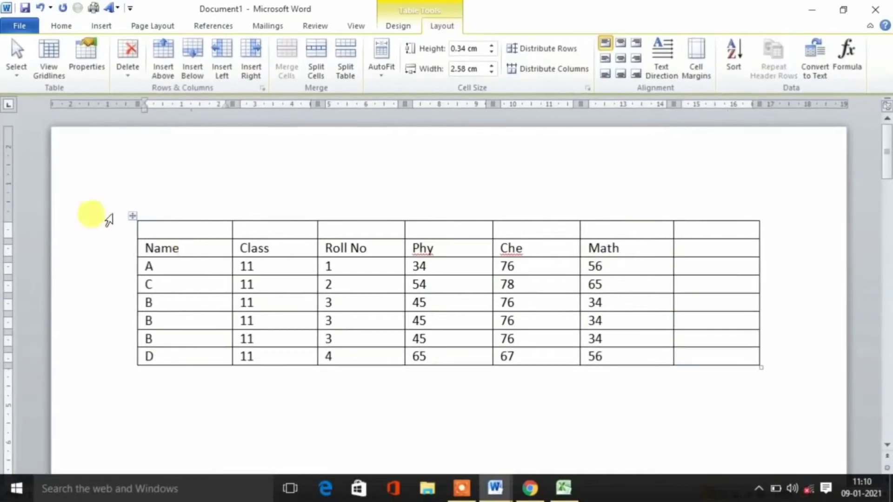
left_click(227, 68)
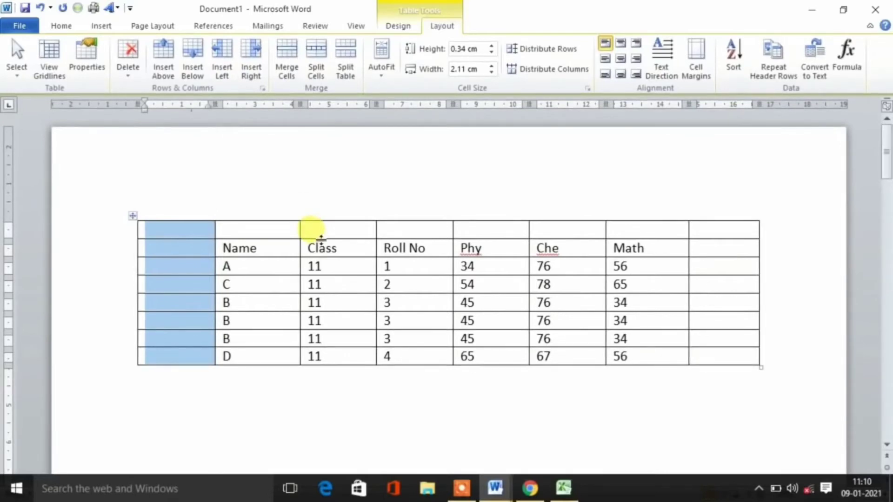
key("ctrl+z")
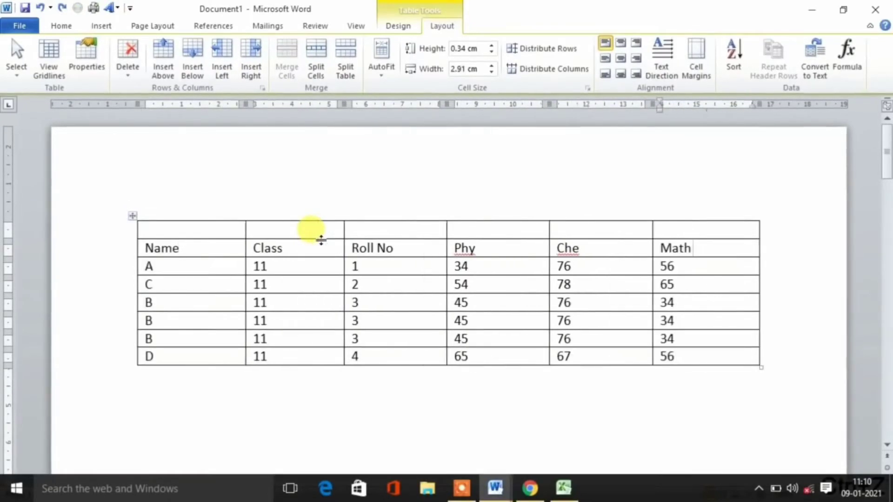
Merge all cells of the empty row above the headings into a single cell
left_click(263, 297)
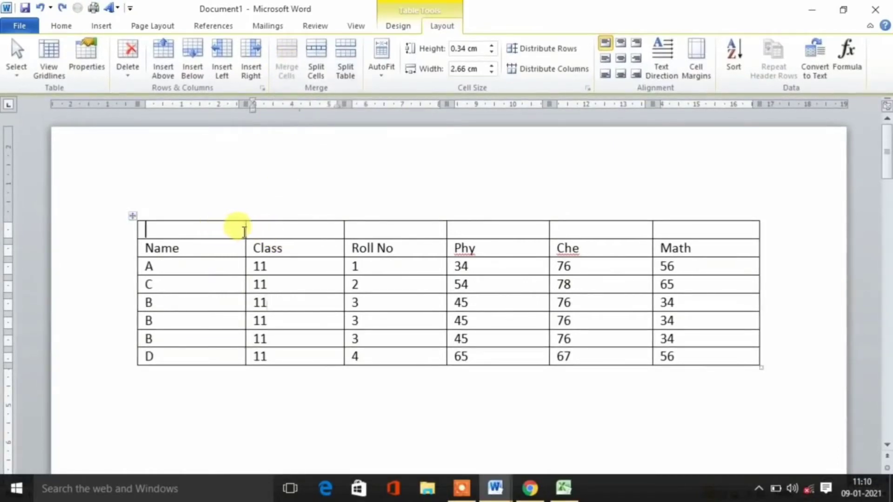
left_click_drag(244, 232, 255, 226)
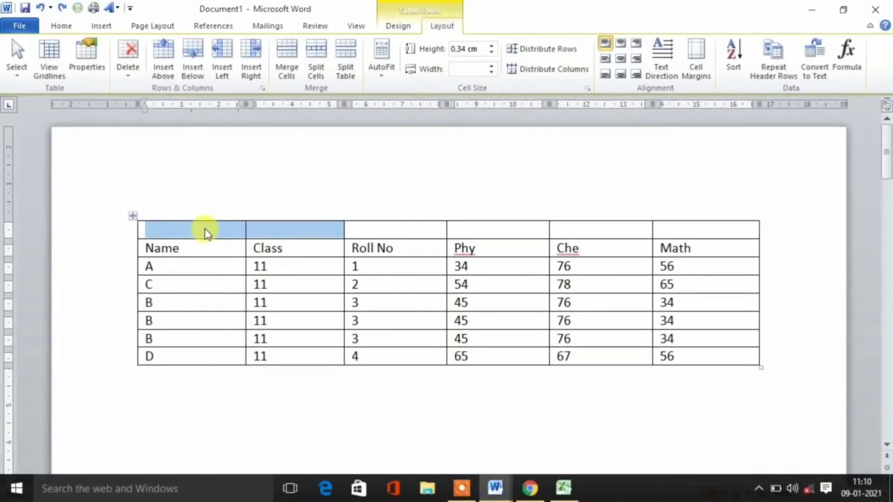
left_click_drag(221, 228, 593, 229)
left_click_drag(653, 228, 660, 232)
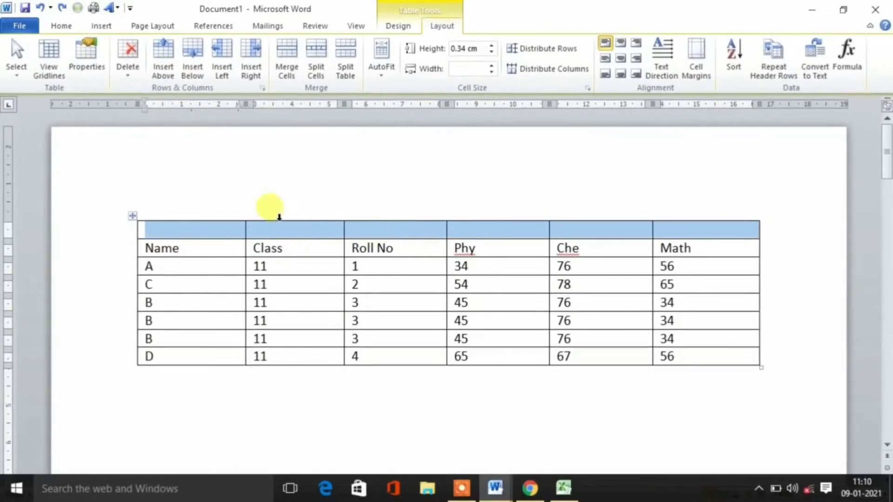
left_click(288, 48)
left_click(370, 339)
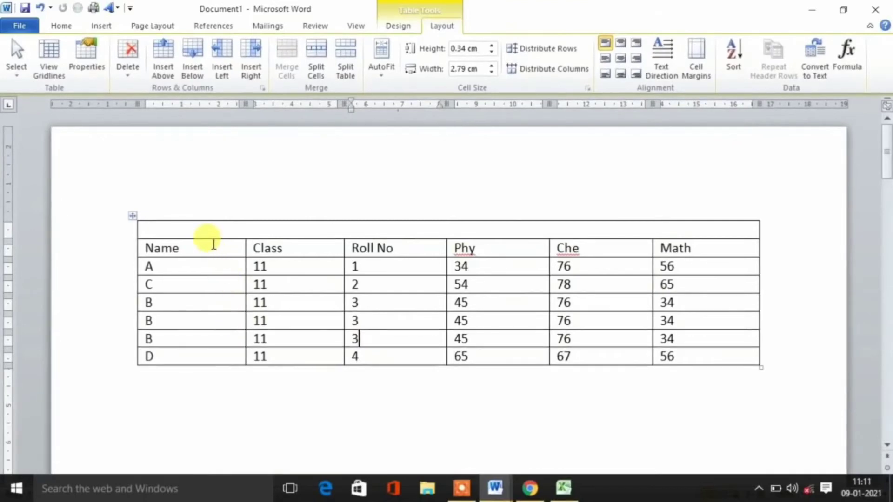
Resize the merged top row to about 1.48 cm high, and narrow the Roll No column to about 1.84 cm and the Phy column slightly
left_click_drag(207, 239, 200, 304)
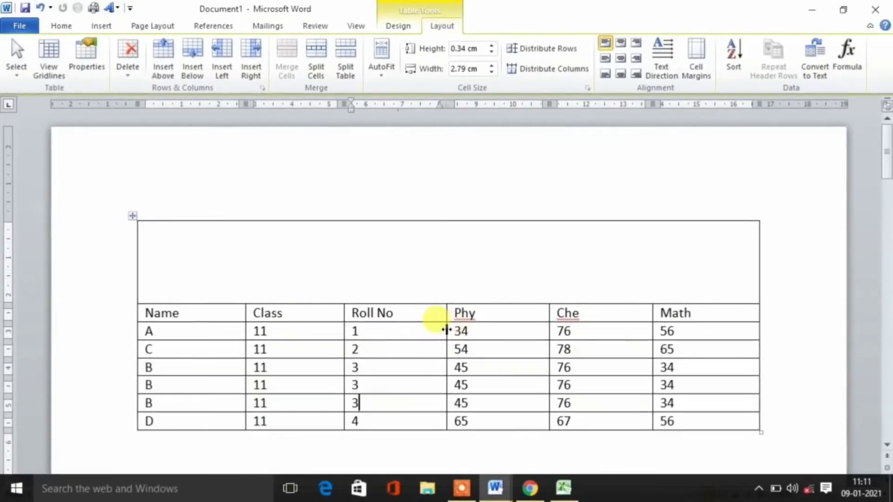
left_click_drag(447, 330, 412, 326)
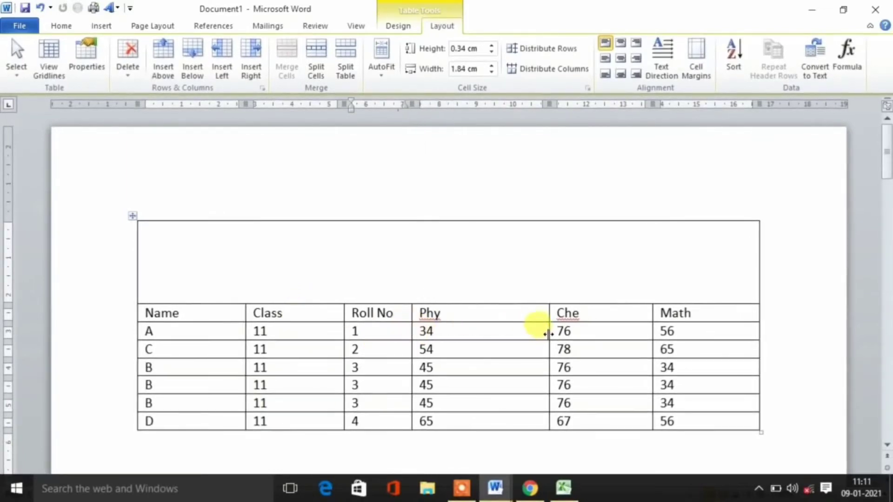
left_click_drag(548, 333, 503, 331)
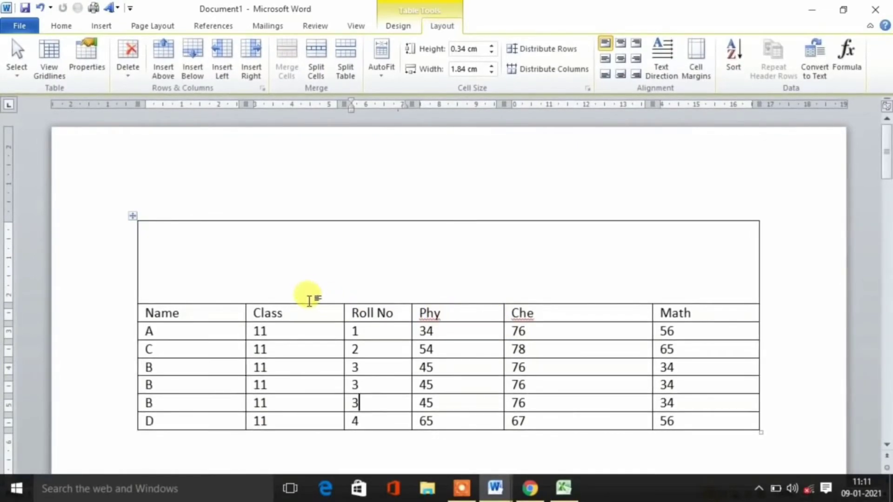
left_click_drag(310, 306, 306, 276)
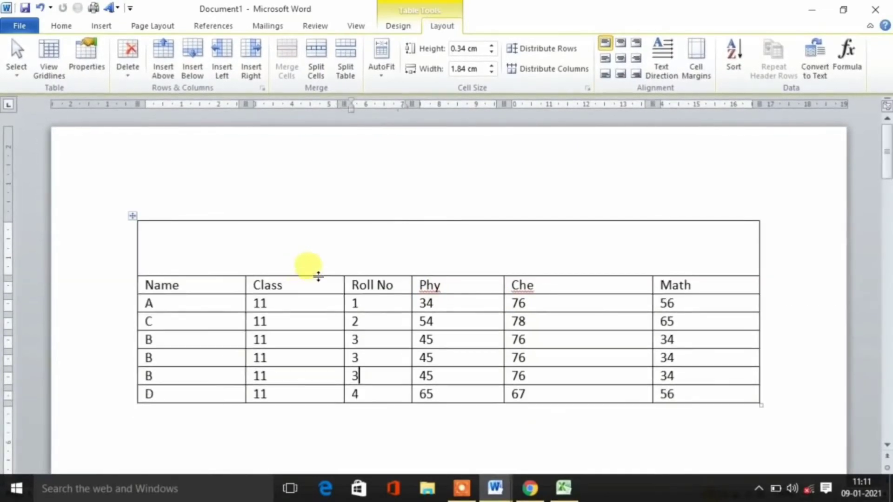
Insert an empty column after the Math column
left_click(336, 255)
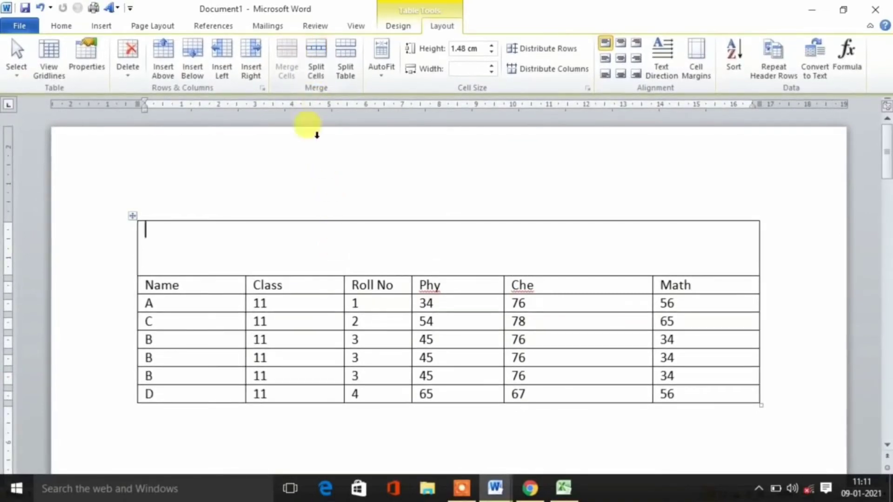
left_click(707, 285)
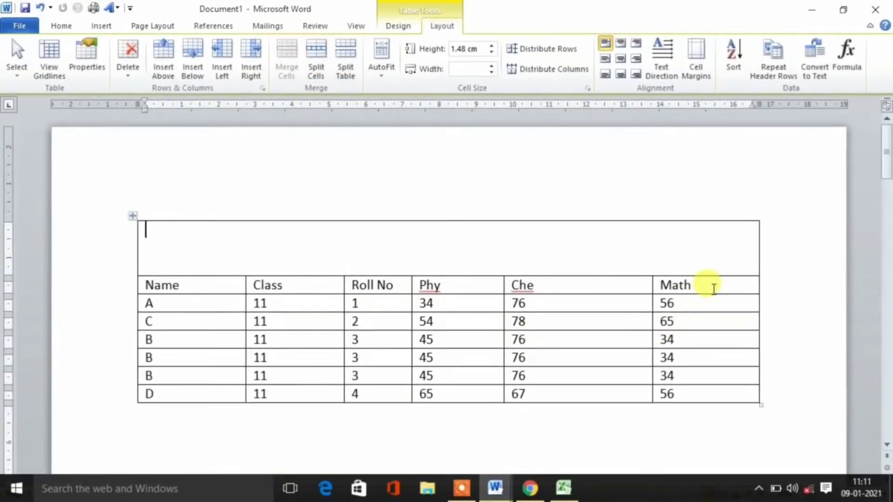
left_click(251, 63)
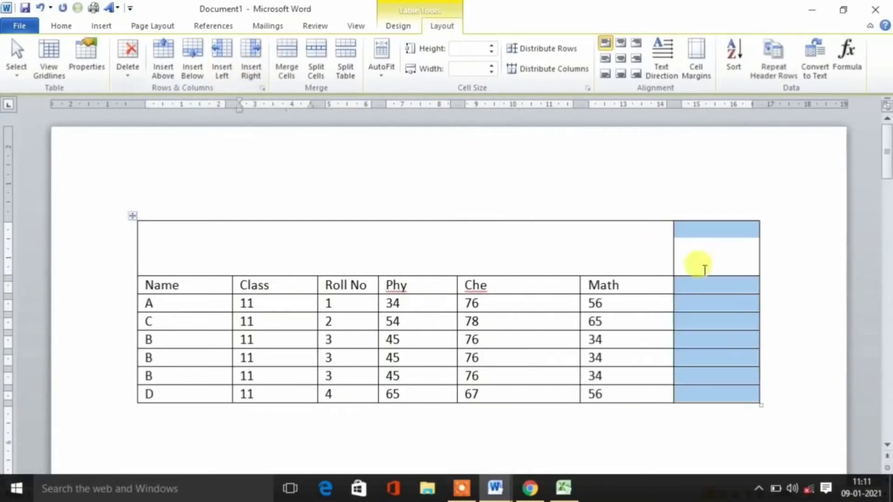
Merge the empty last column's cells from the heading row down to student D's row
left_click(711, 320)
left_click_drag(709, 293, 707, 393)
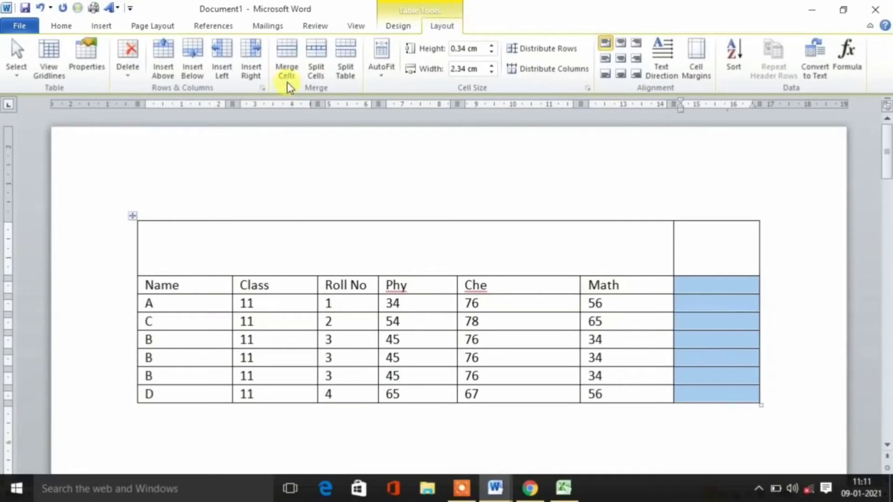
left_click(286, 75)
left_click(719, 323)
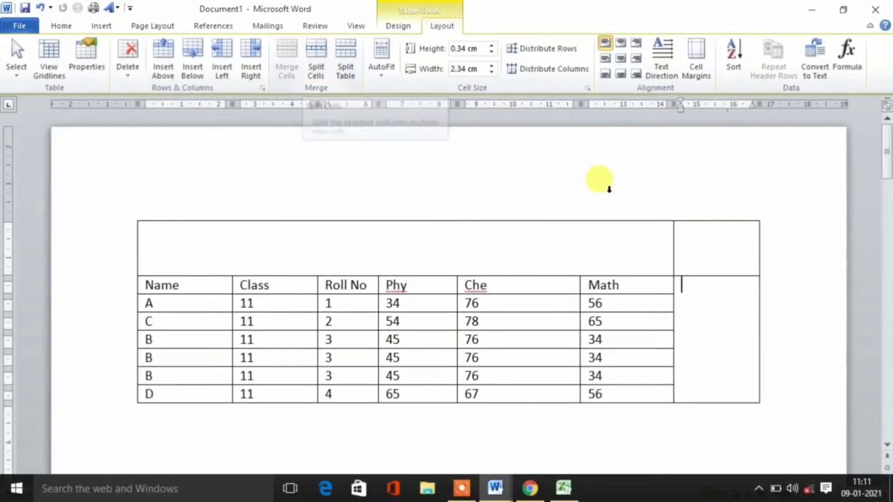
Split the last column's uppermost cell into 2 columns and 1 row
left_click(690, 257)
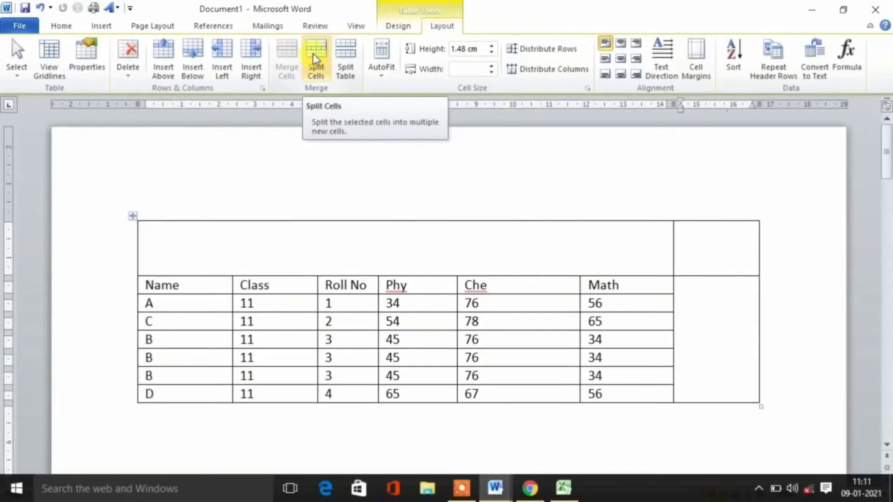
left_click(313, 70)
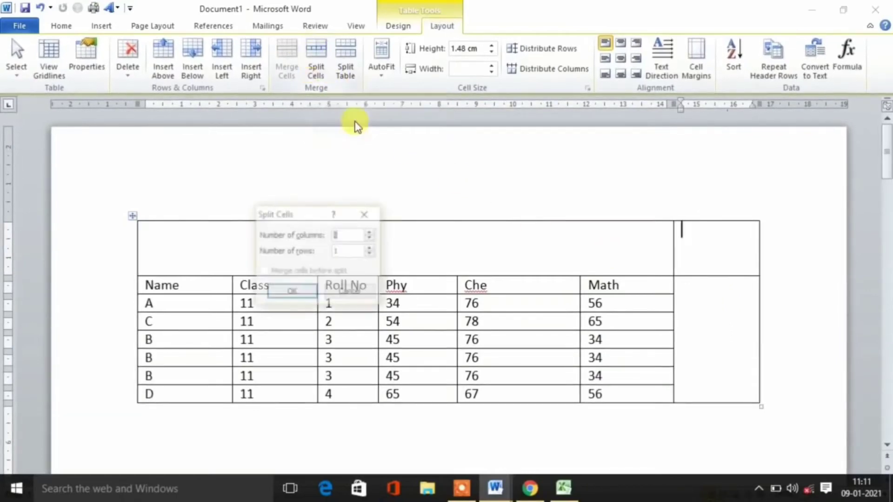
left_click(345, 237)
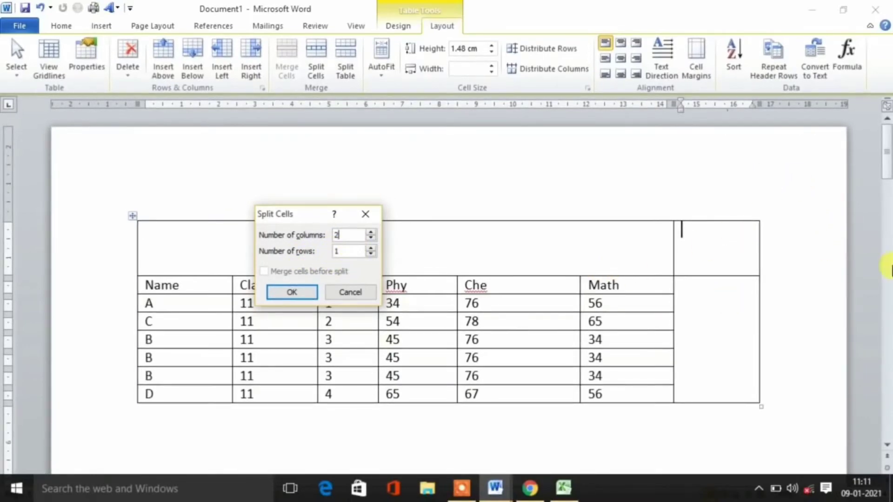
left_click(292, 292)
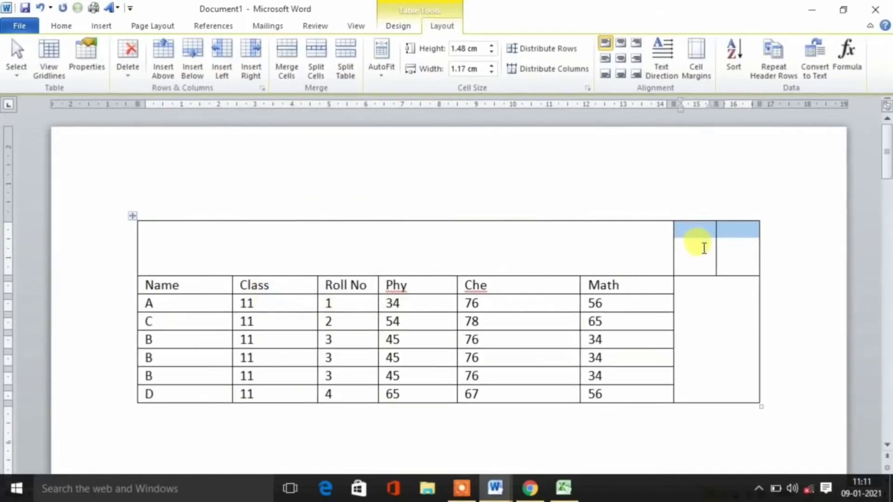
Split the wide merged cell above the headings into 2 columns and 2 rows
left_click(370, 249)
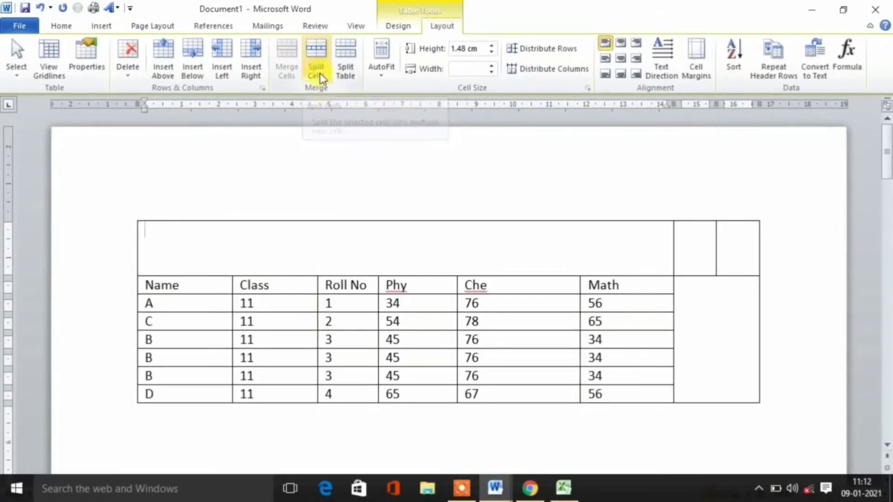
left_click(316, 57)
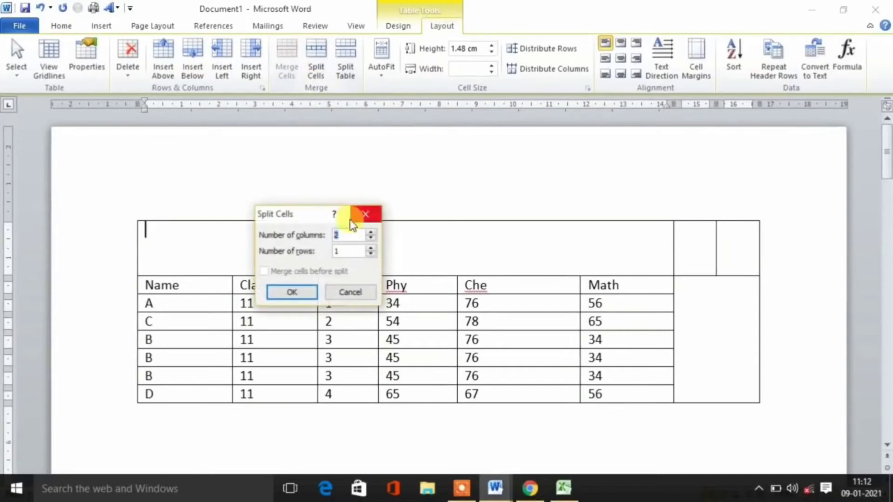
left_click(372, 249)
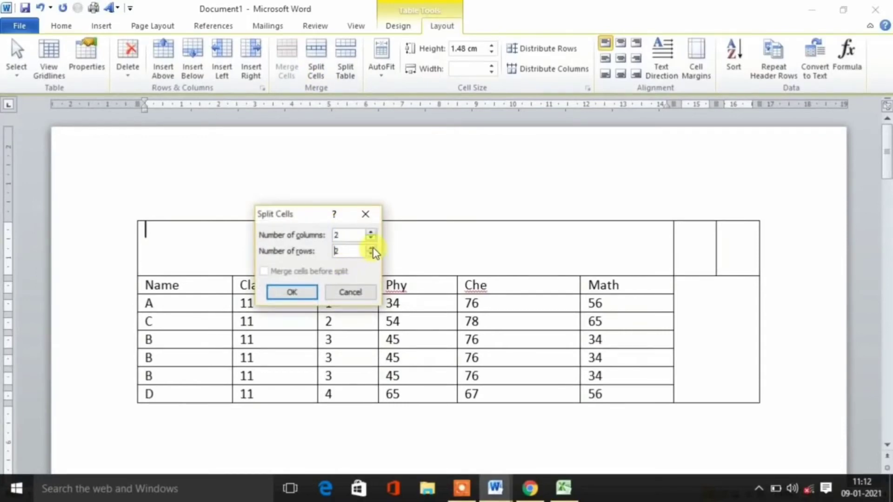
left_click(302, 291)
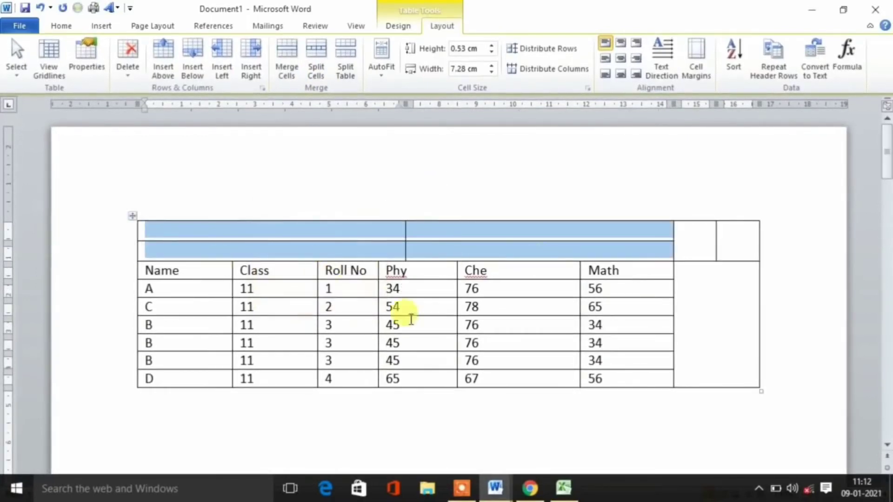
left_click(361, 251)
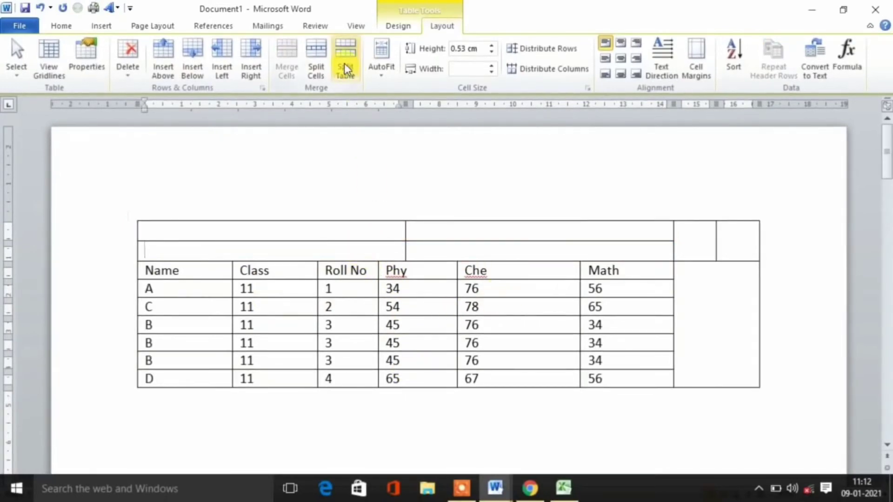
Delete the empty column to the right of the Math column, including its split cells above
left_click(709, 293)
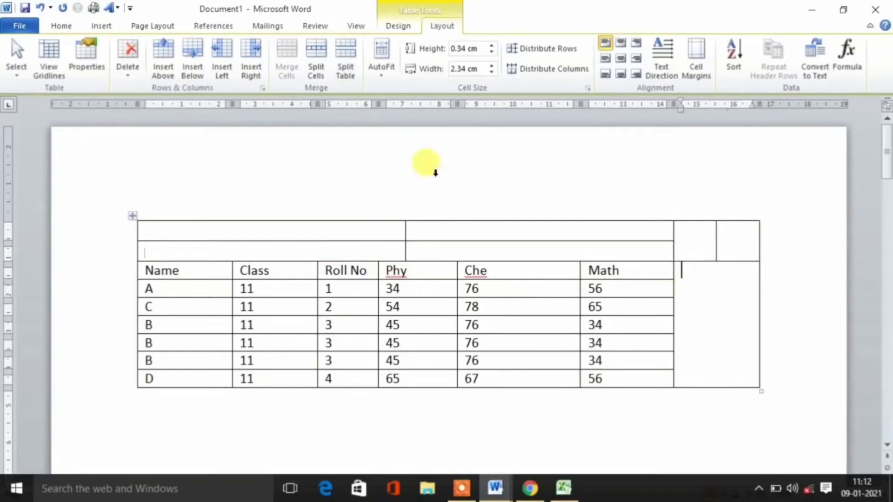
left_click(127, 80)
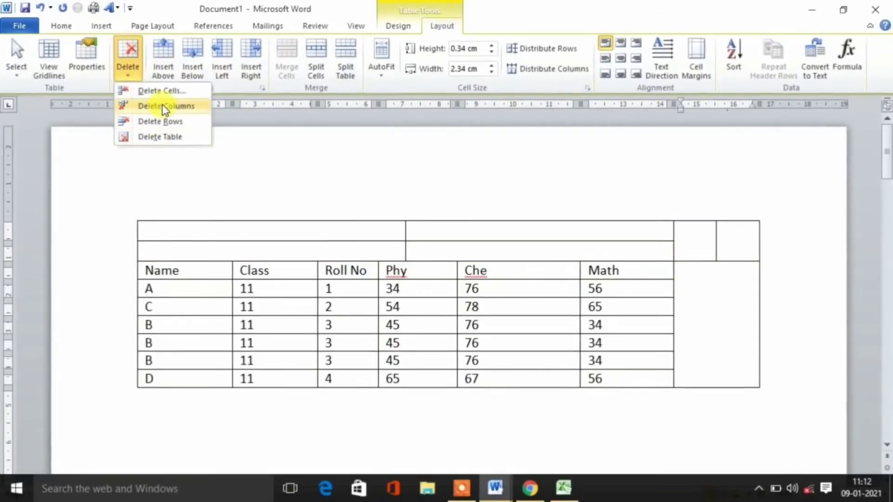
left_click(161, 106)
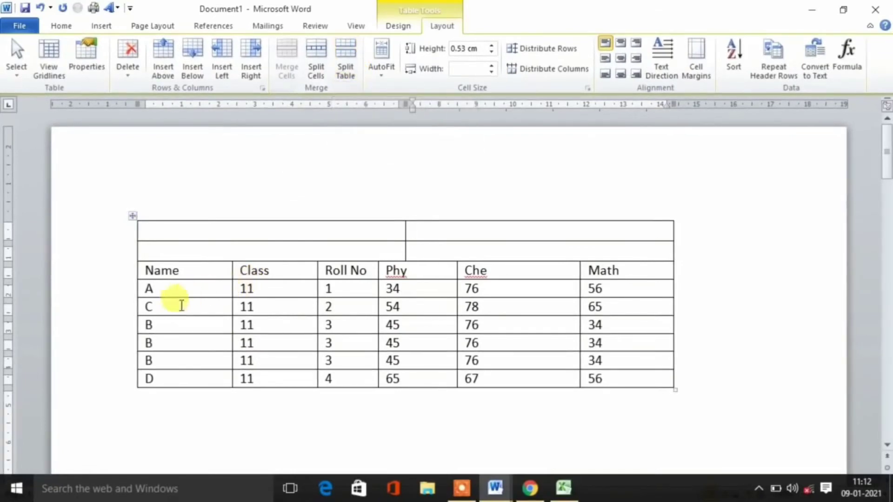
Try splitting the table above the first student B row and undo the split
left_click(170, 324)
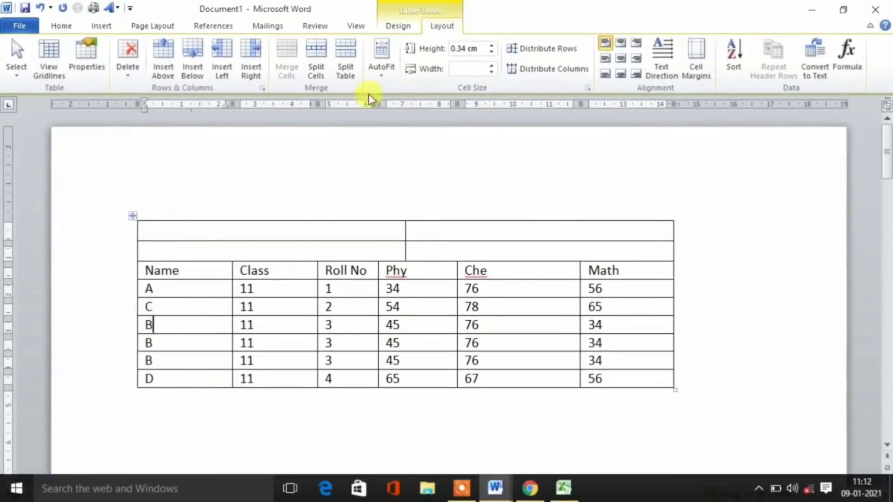
left_click(351, 58)
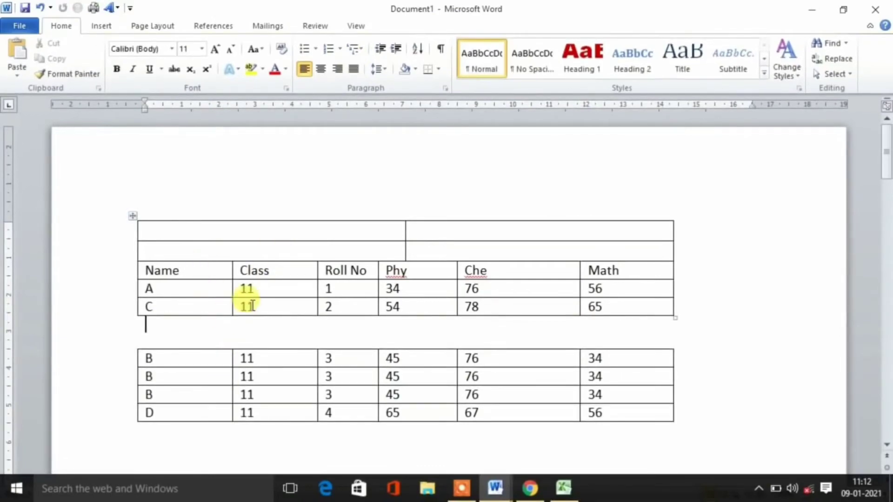
key("ctrl+z")
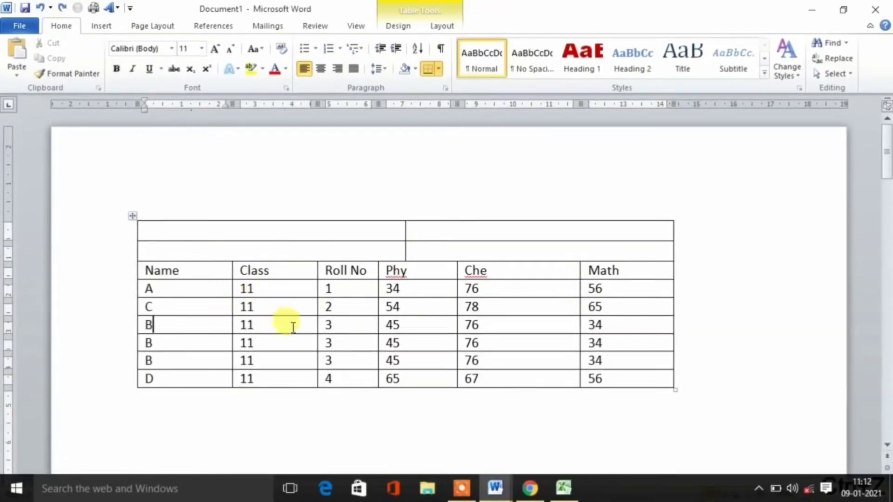
left_click(440, 27)
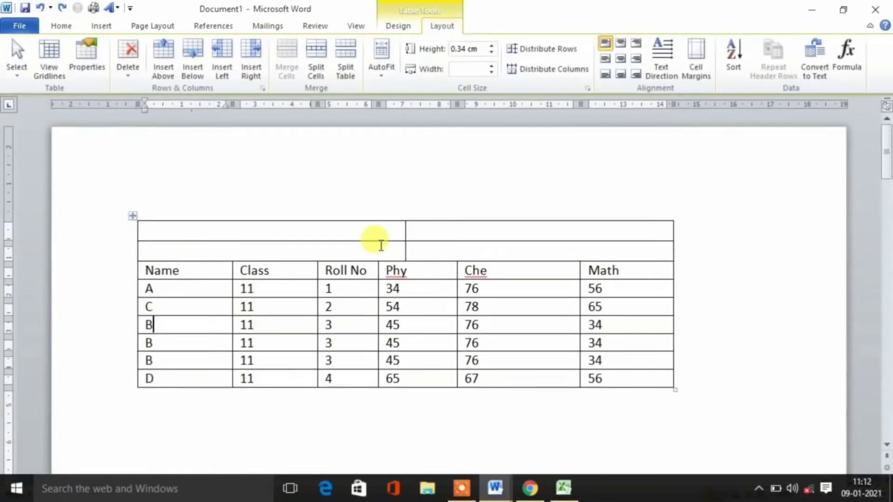
left_click(383, 74)
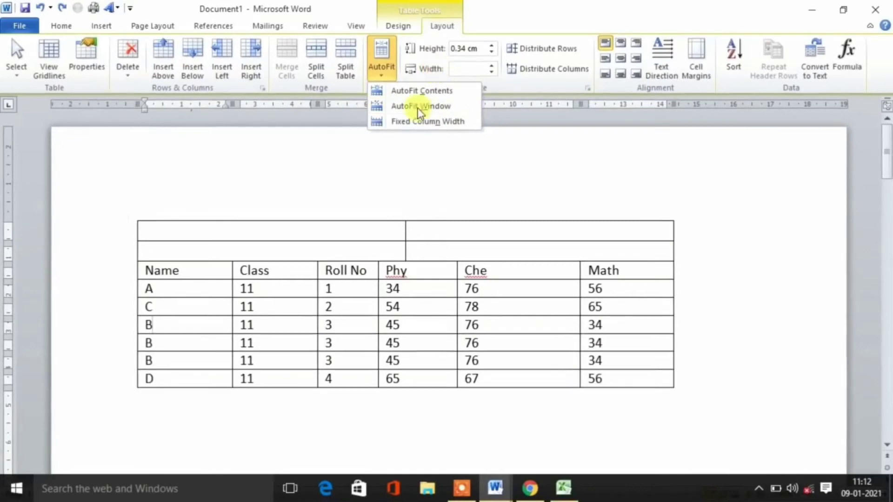
left_click(246, 234)
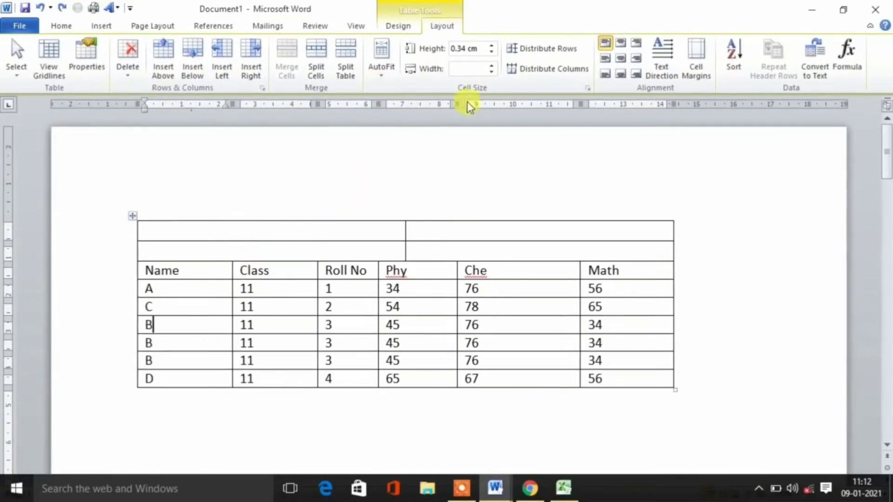
Set the first student B row's height to 1.6 cm and stretch student A's row to about 1.38 cm
left_click(491, 46)
left_click(490, 45)
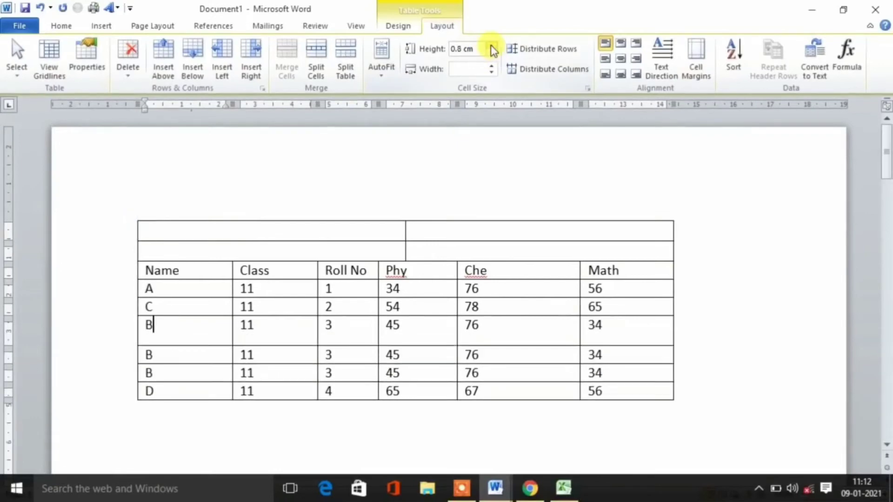
left_click(491, 45)
left_click(490, 45)
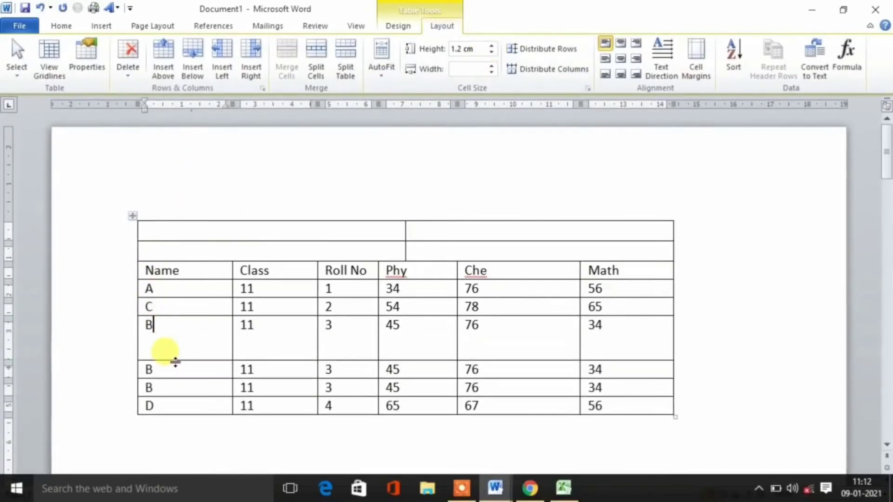
left_click(491, 46)
left_click(491, 45)
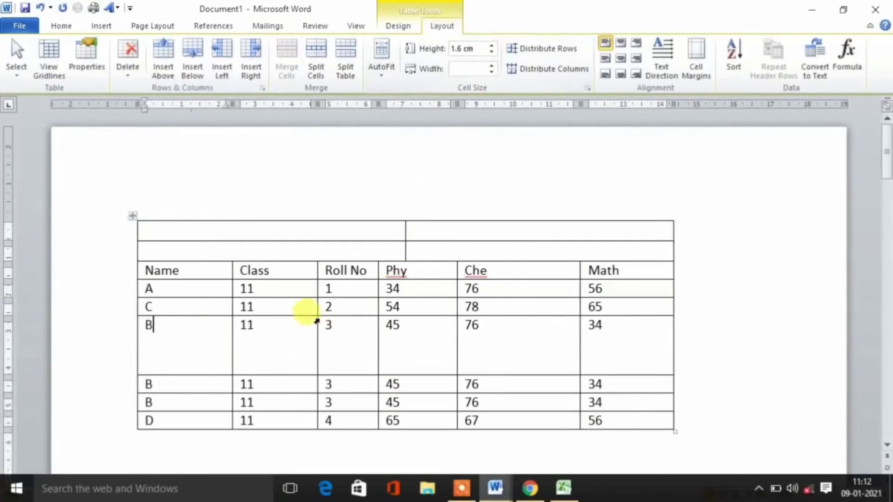
left_click_drag(294, 298, 295, 331)
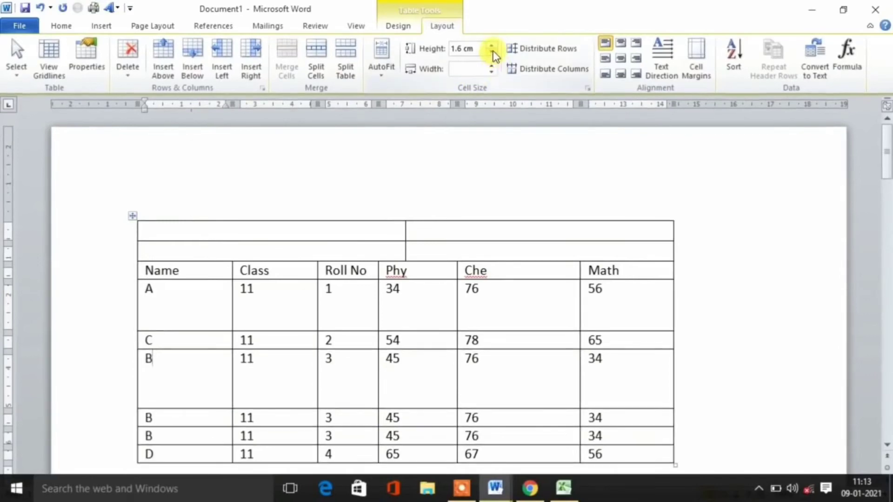
Set the Name column's width to 2.1 cm
left_click(193, 304)
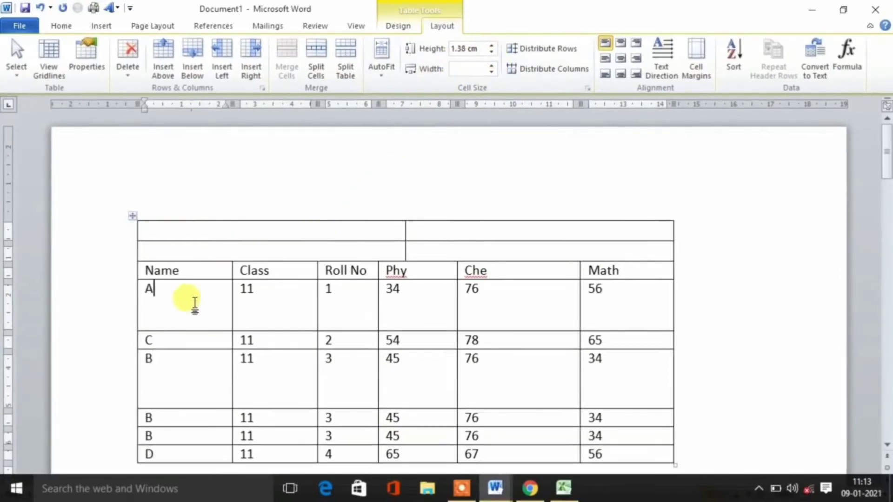
left_click(492, 68)
left_click(492, 68)
left_click(492, 68)
left_click(492, 68)
left_click(492, 68)
left_click(492, 68)
left_click(492, 68)
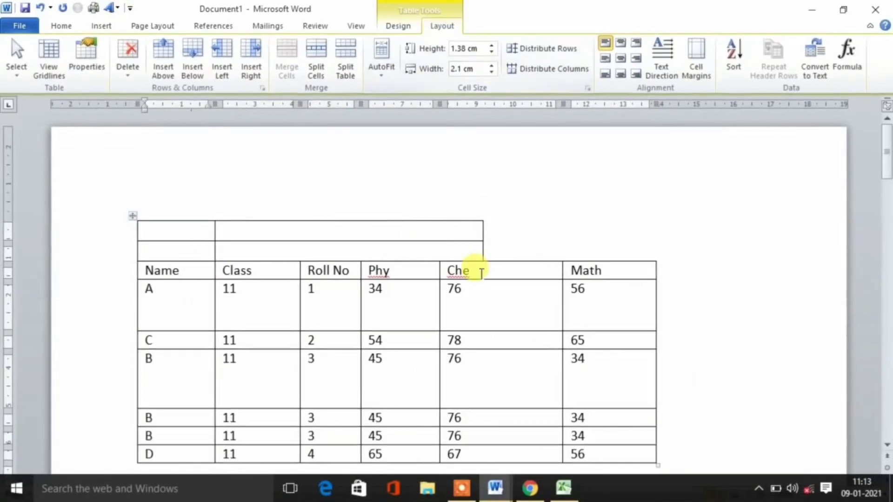
Undo the Name column width change and the enlarged heights of student A's row and the first student B row
key("ctrl+z")
key("ctrl+z")
key("ctrl+z")
key("ctrl+z")
key("ctrl+z")
key("ctrl+z")
key("ctrl+z")
key("ctrl+z")
key("ctrl+z")
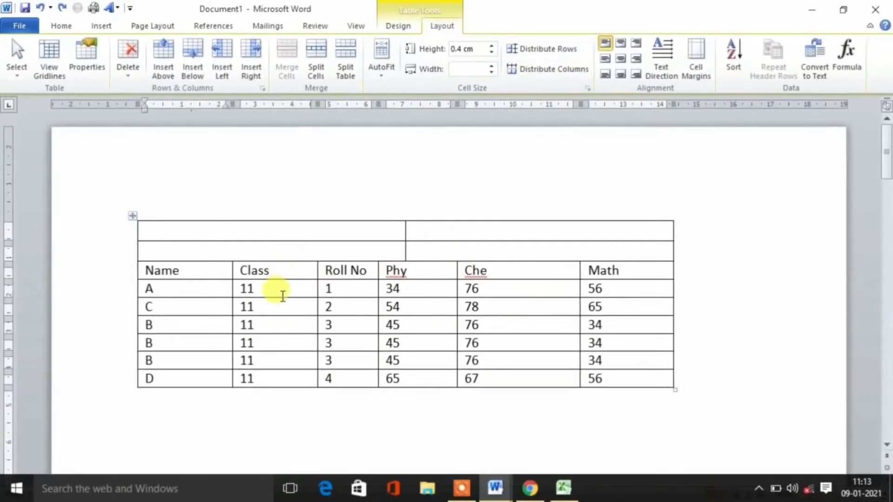
Stretch student A's row, the first student B row to about 1.5 cm and the second B row to about 0.73 cm
left_click_drag(282, 298, 282, 320)
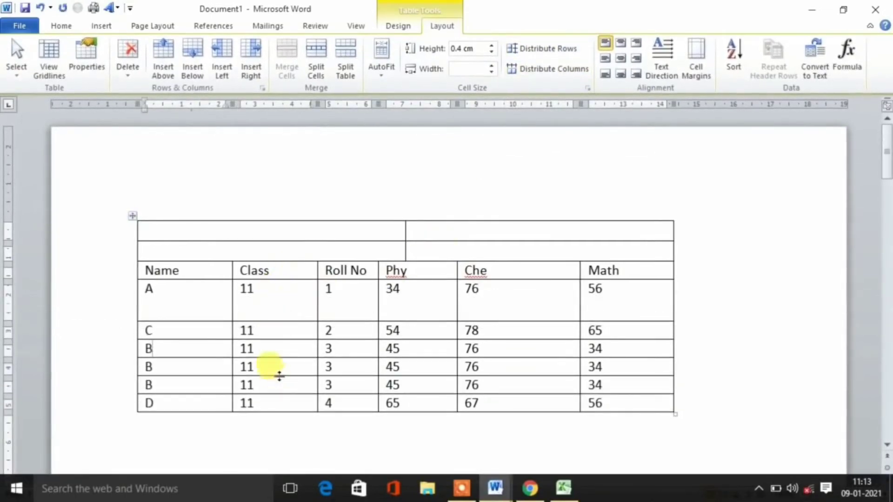
left_click_drag(282, 359, 279, 395)
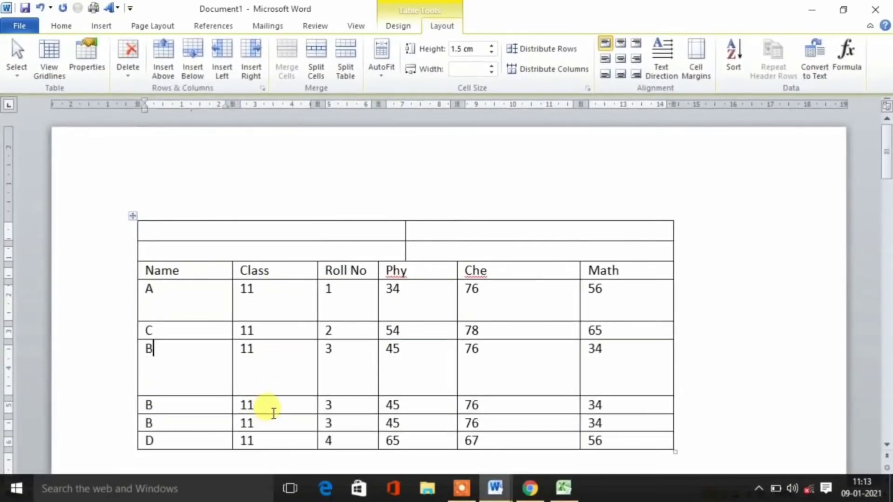
mouse_move(273, 413)
left_mouse_down()
mouse_move(265, 408)
mouse_move(268, 422)
left_mouse_up()
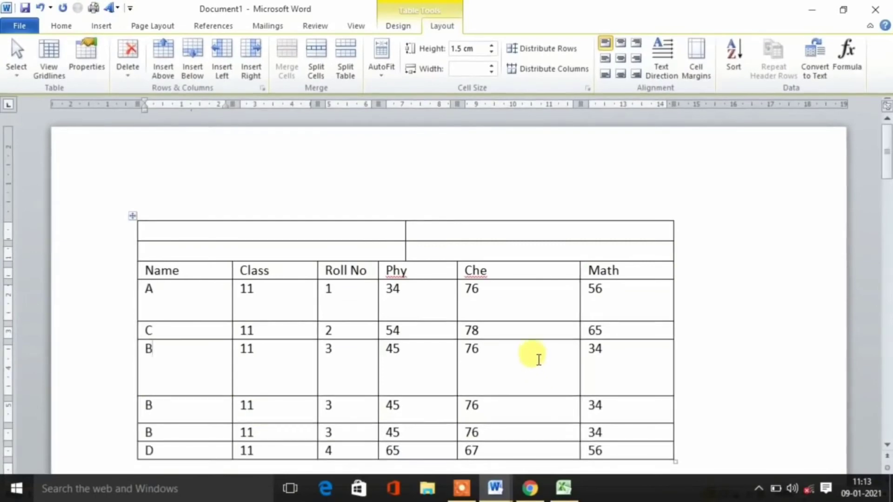
Delete the two empty rows above the heading row
left_click_drag(244, 229, 256, 248)
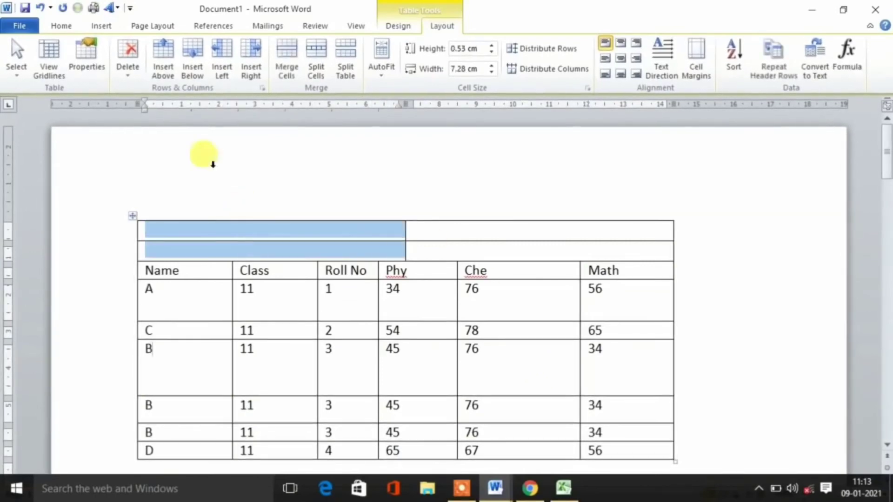
left_click(127, 69)
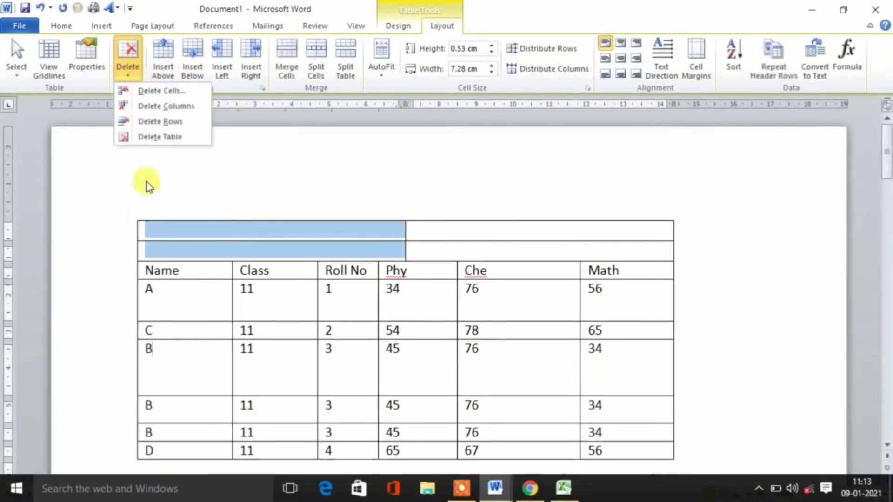
left_click(174, 124)
left_click(411, 367)
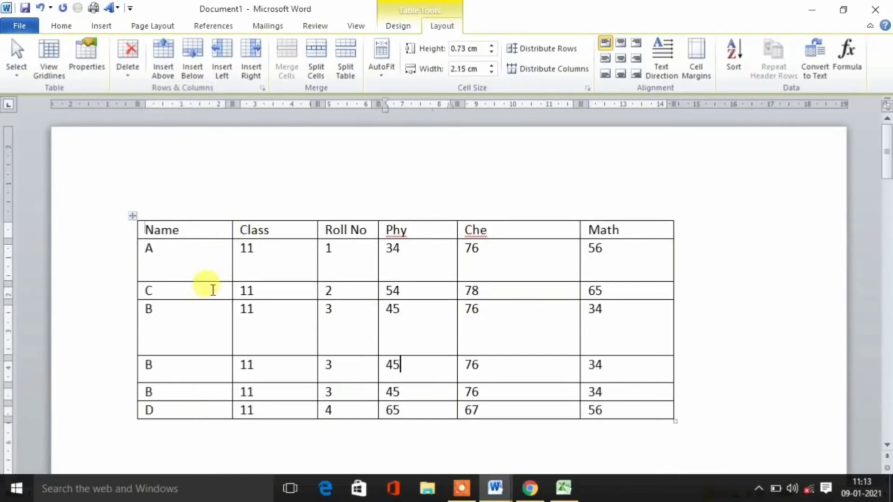
Distribute the heights of all rows in the table evenly
left_click(169, 325)
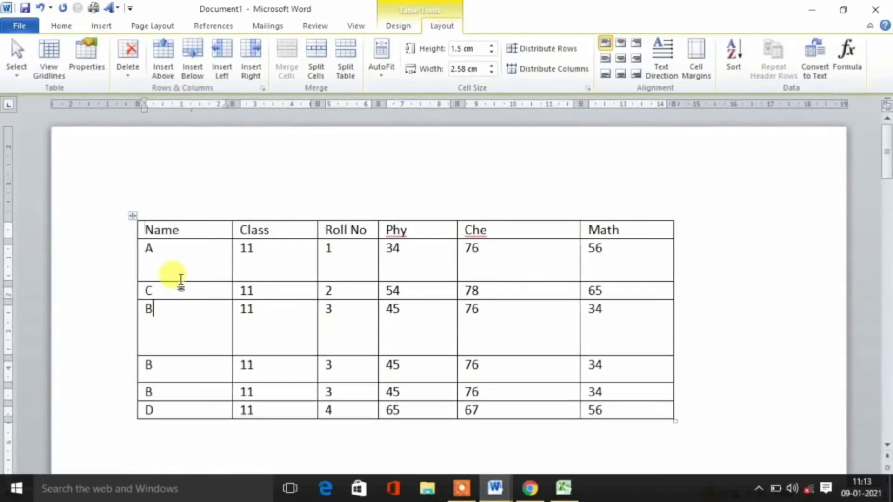
left_click(193, 387)
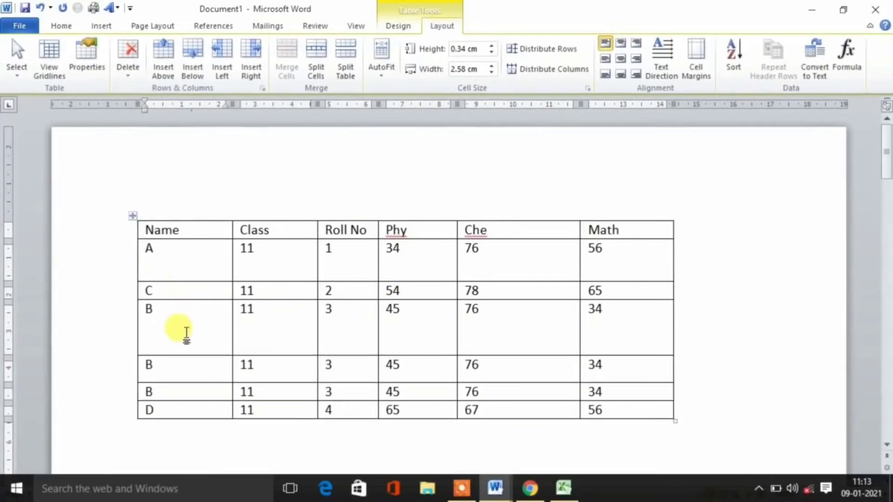
left_click(132, 215)
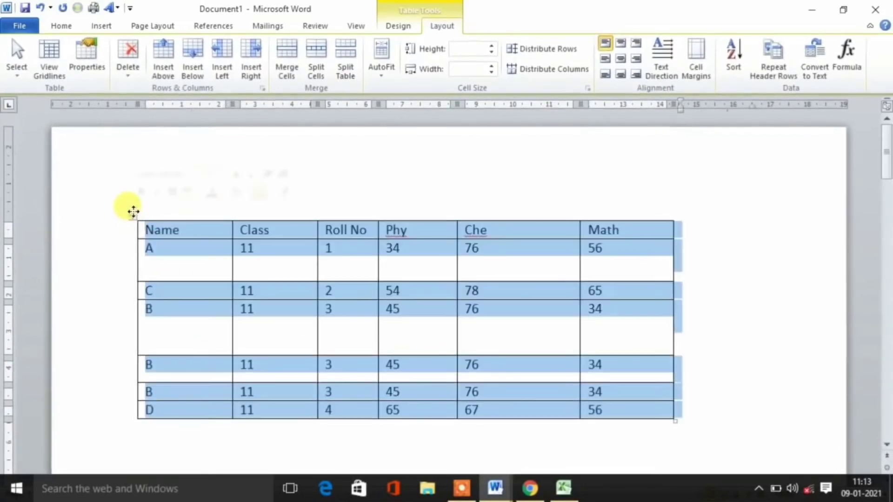
left_click(538, 51)
left_click(334, 320)
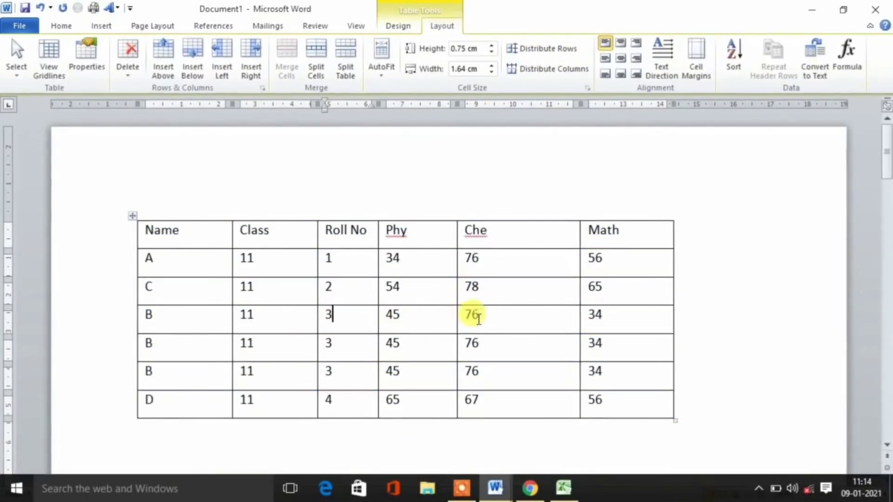
Widen the Che column to about 4.26 cm and distribute all the table's columns evenly
left_click(577, 288)
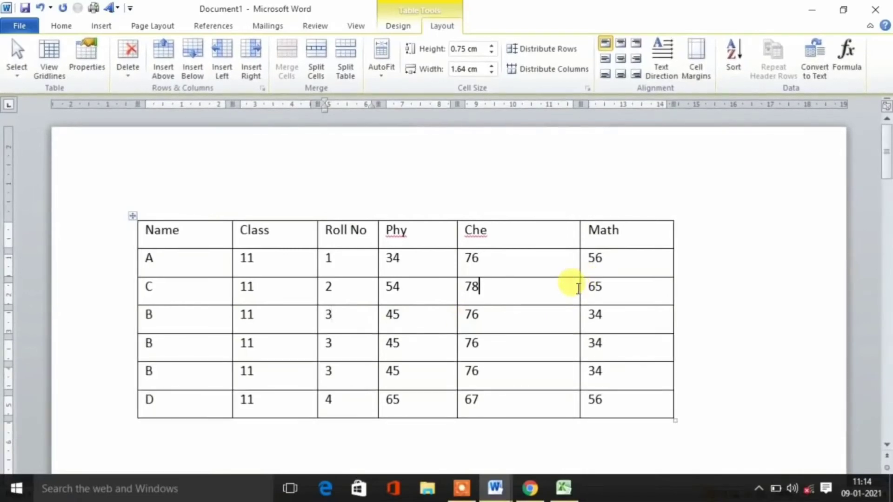
left_click_drag(578, 288, 614, 291)
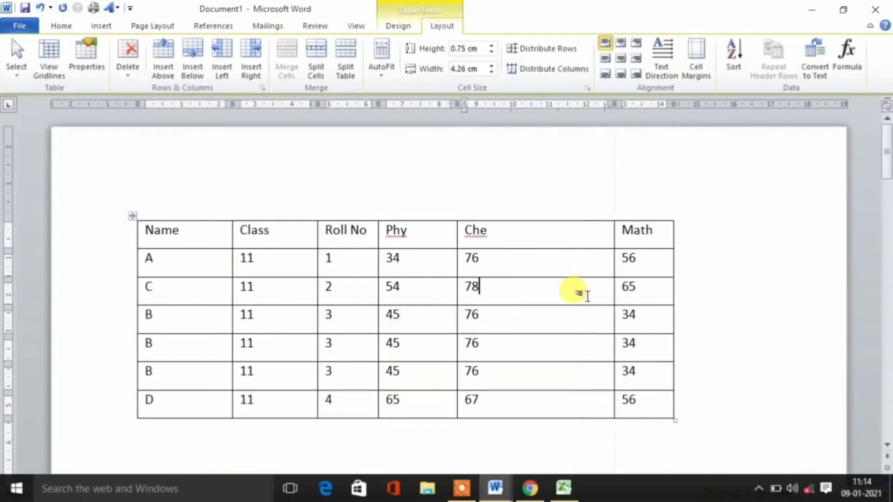
left_click(133, 216)
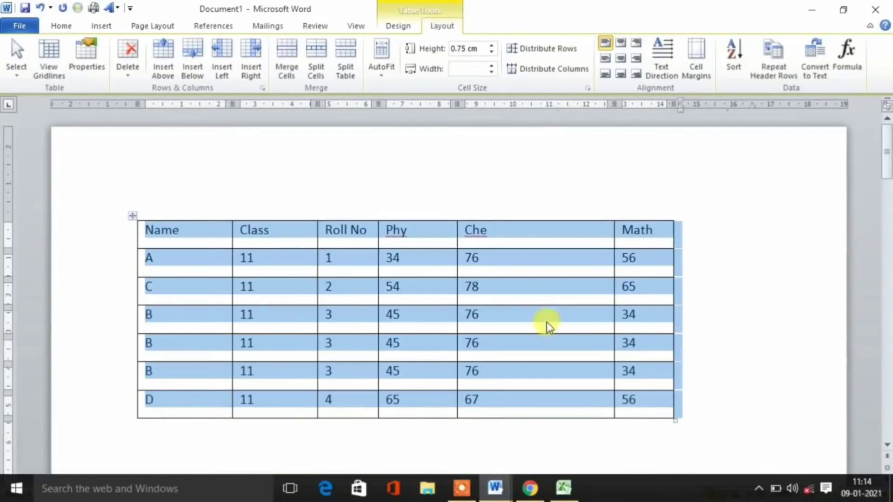
left_click(547, 78)
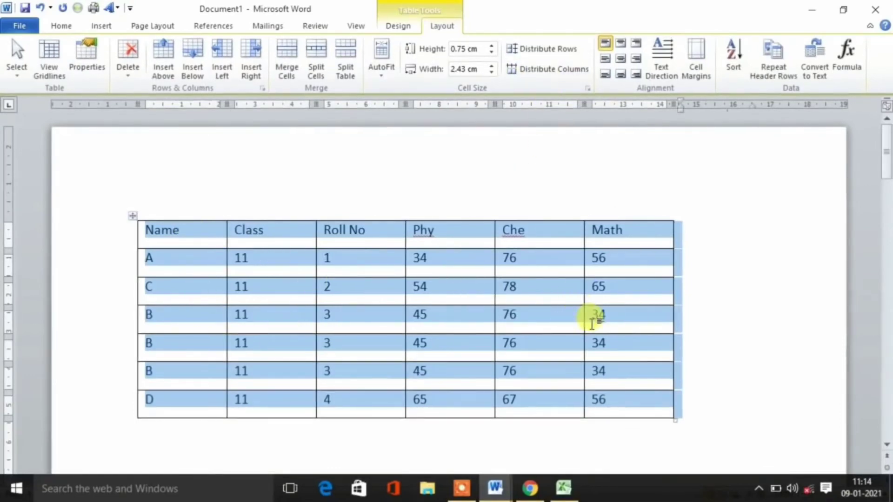
left_click(592, 320)
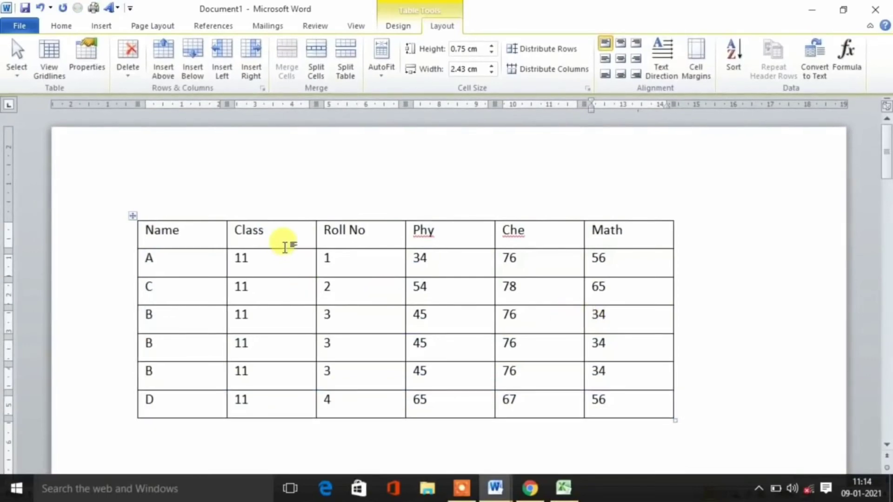
Stretch the heading row to about 1.98 cm high and align its text top right after trying bottom left
left_click_drag(287, 249, 289, 295)
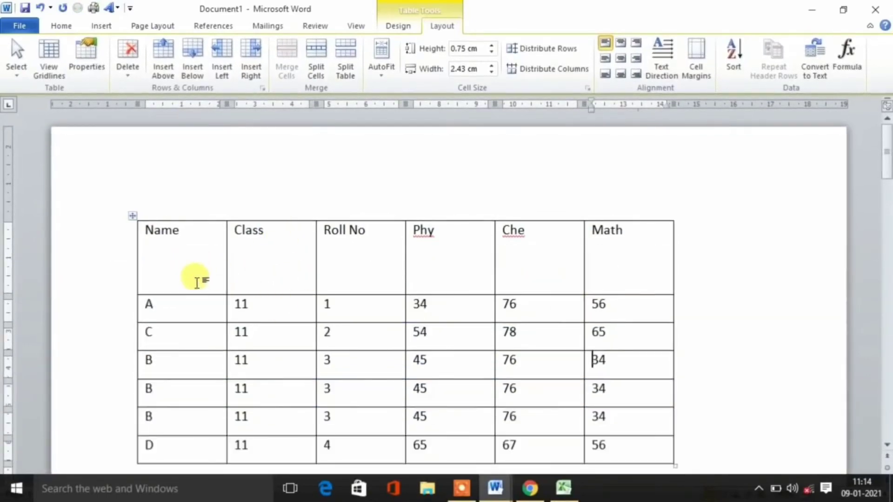
left_click(172, 256)
left_click_drag(168, 250, 605, 251)
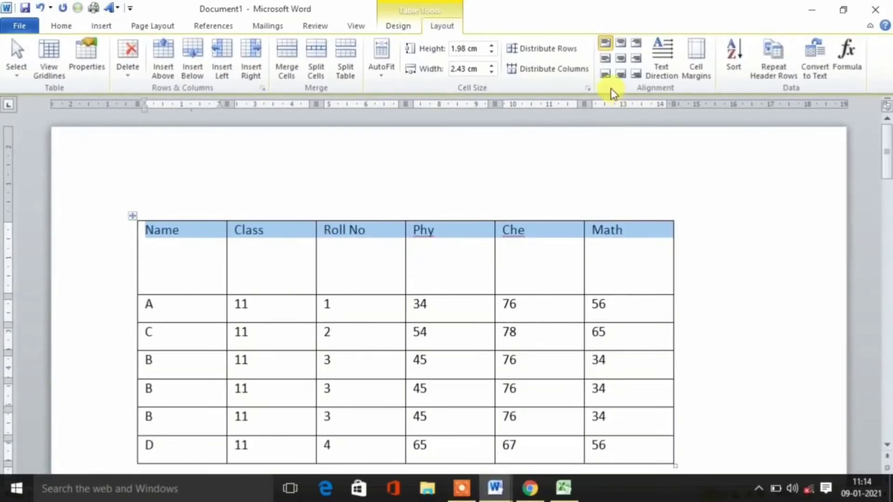
left_click(605, 76)
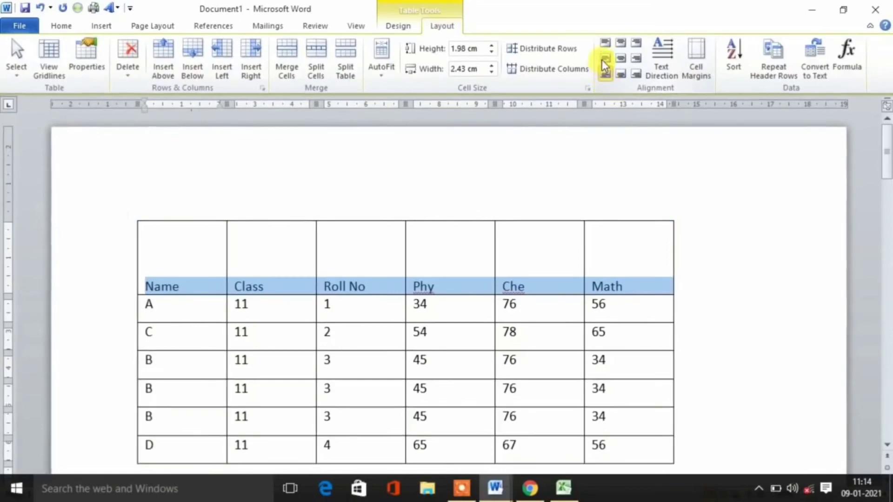
left_click(636, 42)
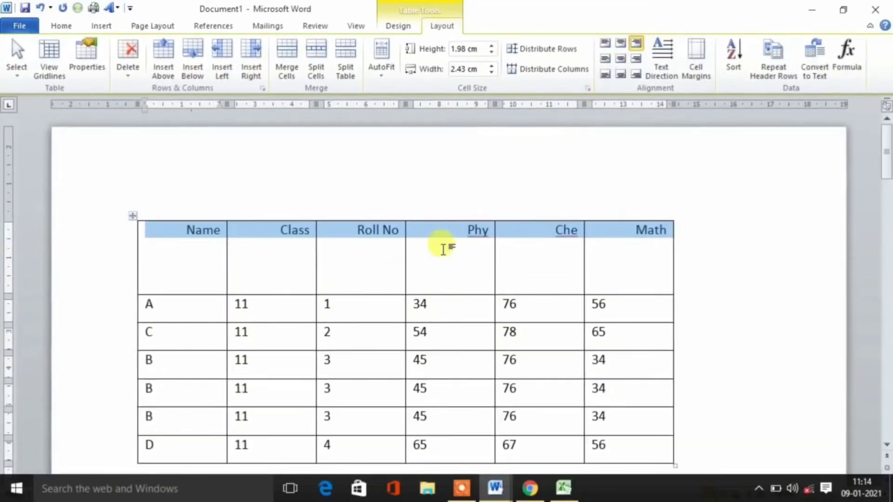
Align the heading row's text centre right, then try rotating its text direction and restore it to horizontal
left_click(617, 60)
left_click(606, 45)
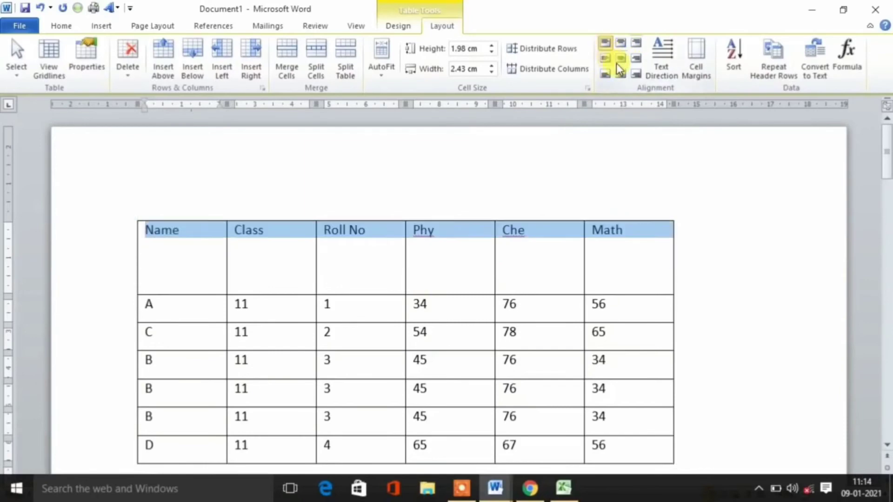
left_click(622, 75)
left_click(635, 59)
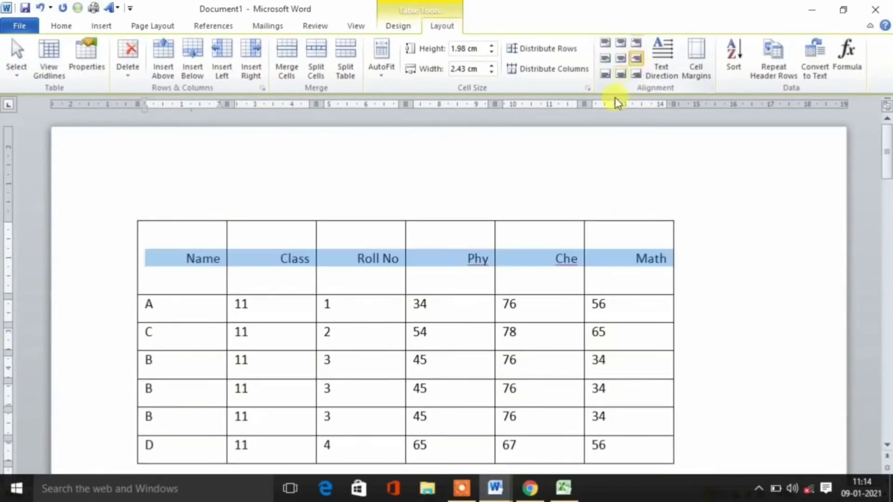
left_click(662, 61)
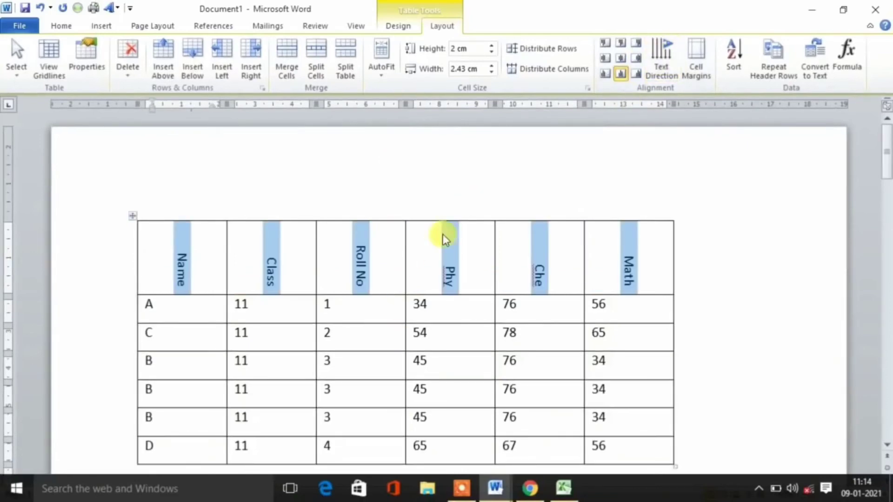
left_click(663, 65)
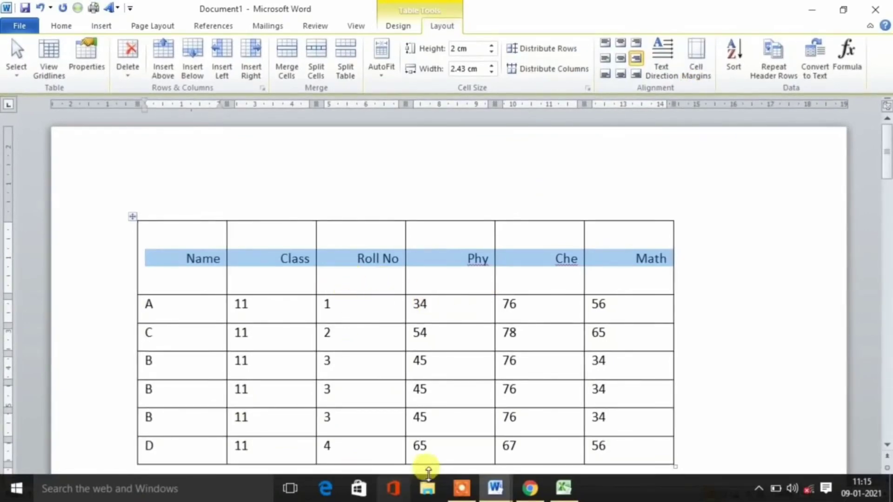
Switch to Document2 and enter 2 and 3 in the first two cells of the small table's first row
mouse_move(496, 488)
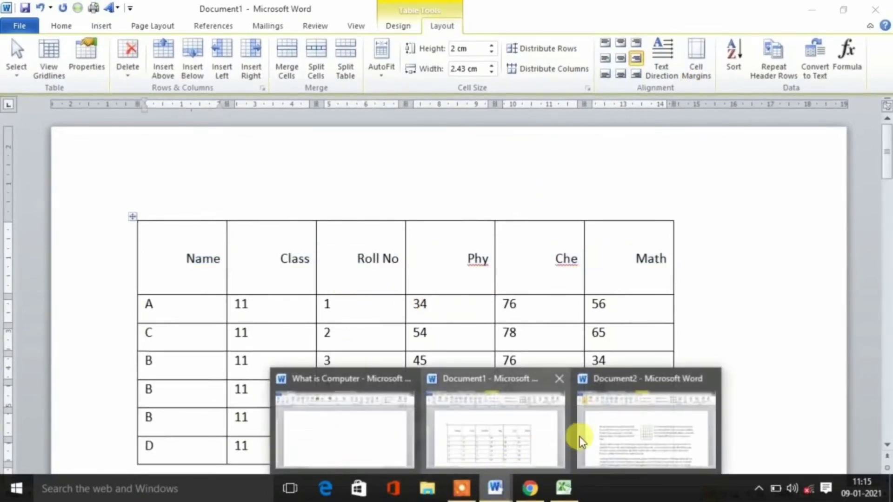
left_click(620, 433)
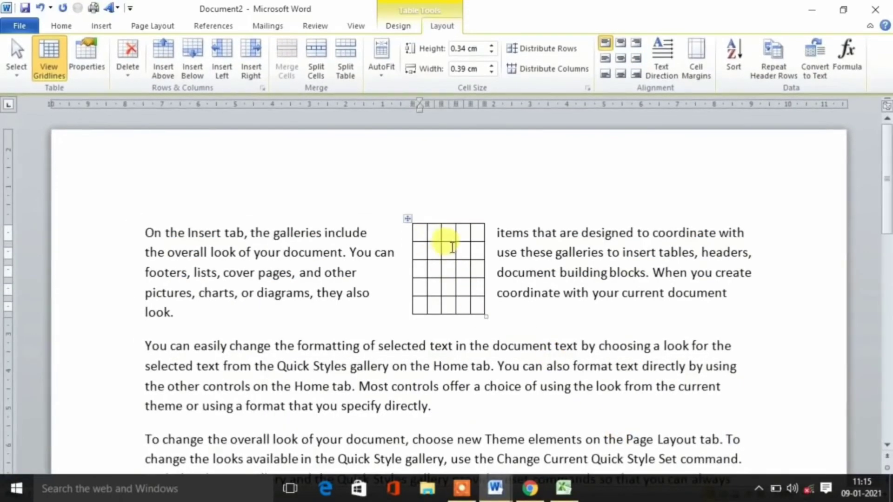
scroll(454, 245, "up", 2, "ctrl")
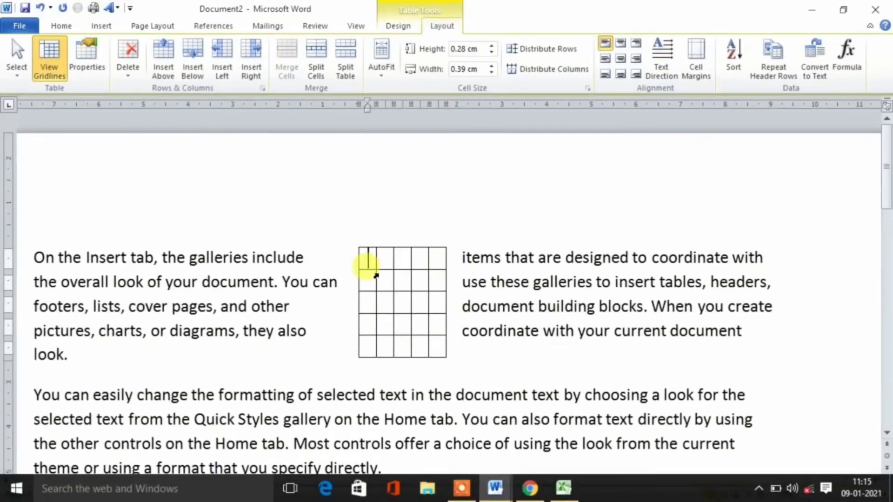
type("2")
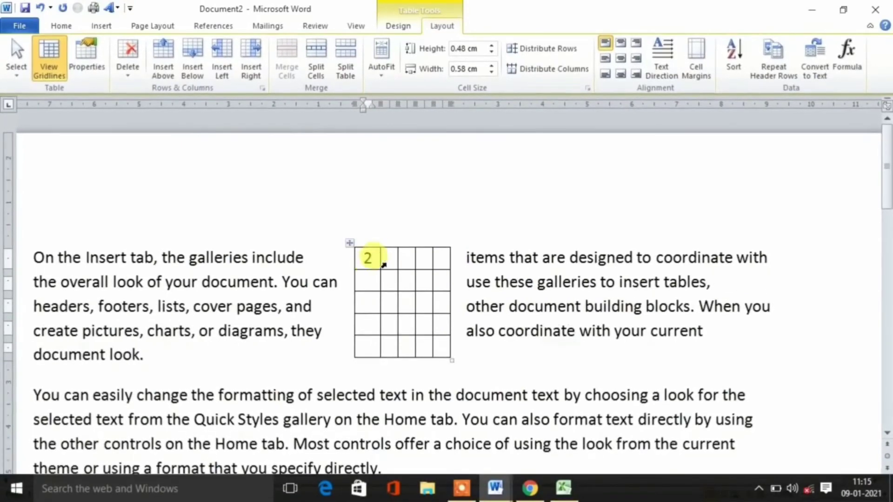
key("Tab")
type("3")
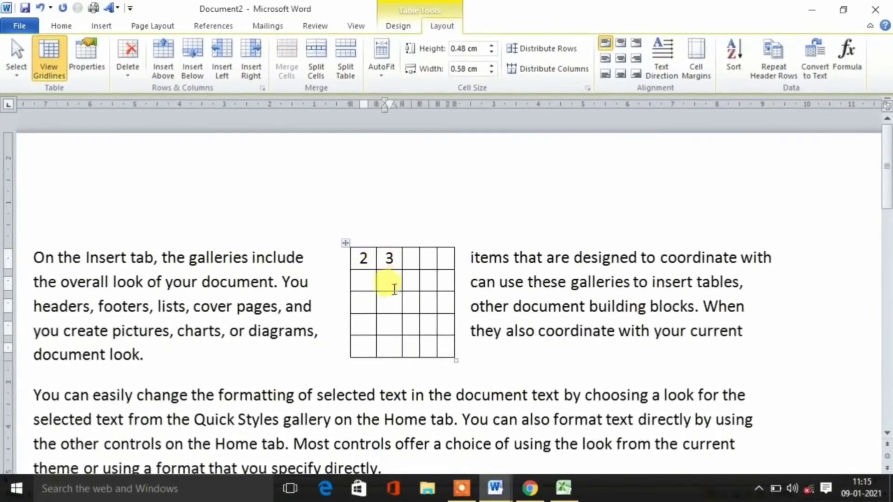
Enter 4 and 5 in the first two cells of the second row and extend the table's first cell to 23
left_click(362, 281)
type("4 ")
type("5")
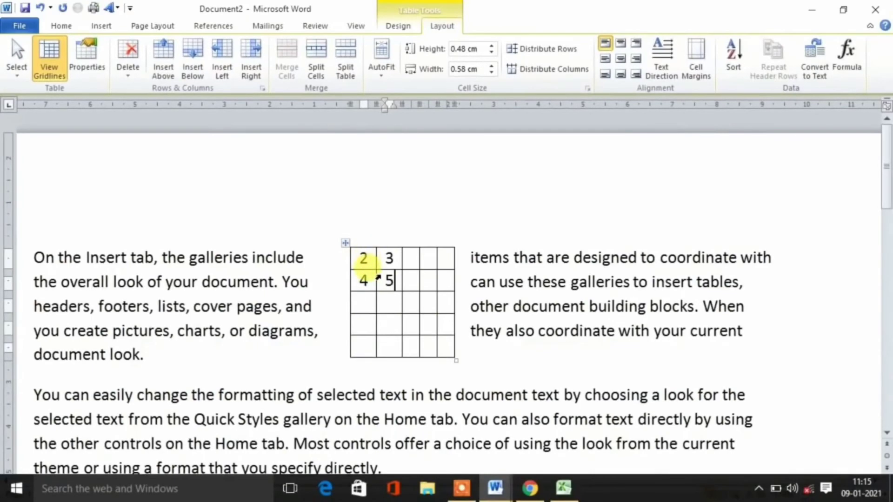
left_click(366, 255)
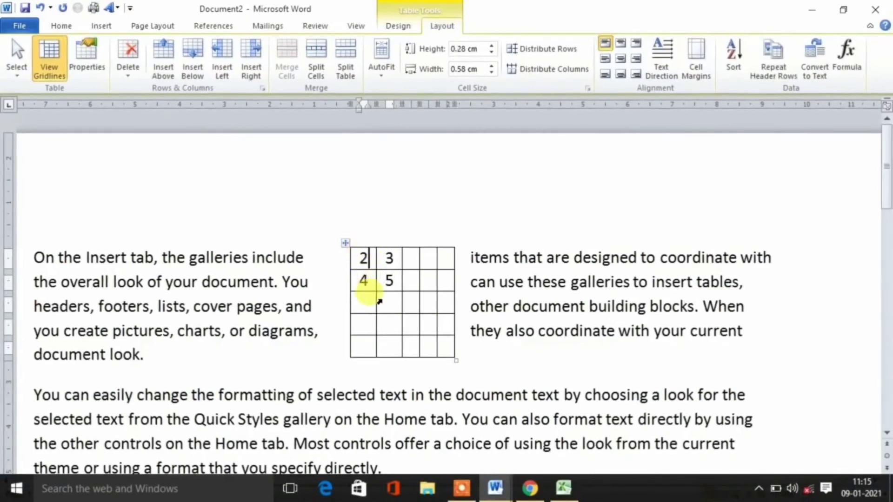
type("3")
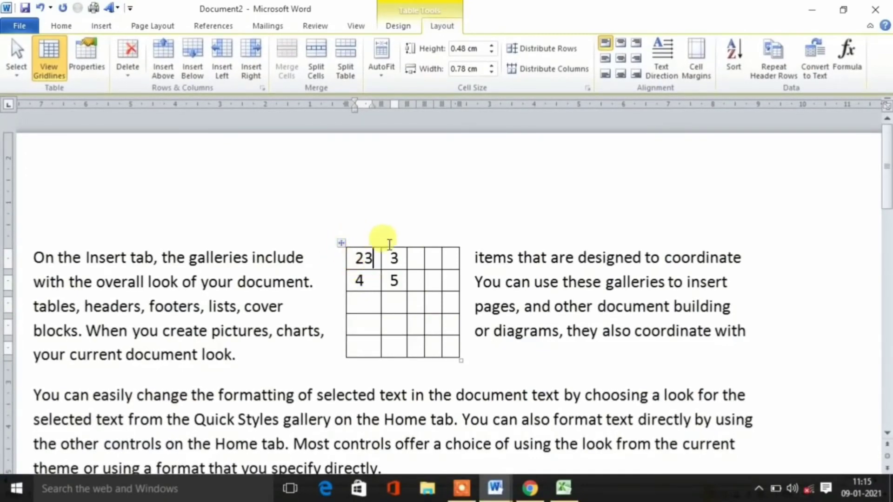
Set the default top cell margin of the whole small table to 0.25 cm and recheck the table options
left_click(341, 243)
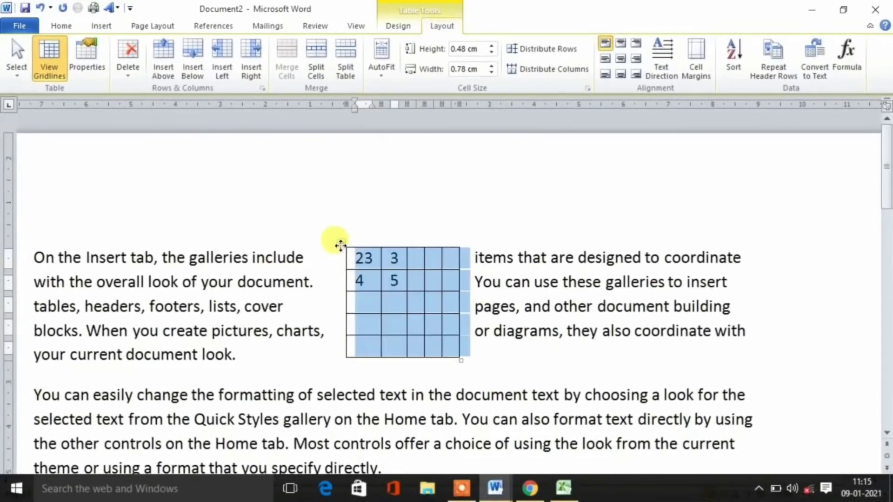
left_click(696, 65)
left_click_drag(464, 175, 635, 193)
left_click(613, 217)
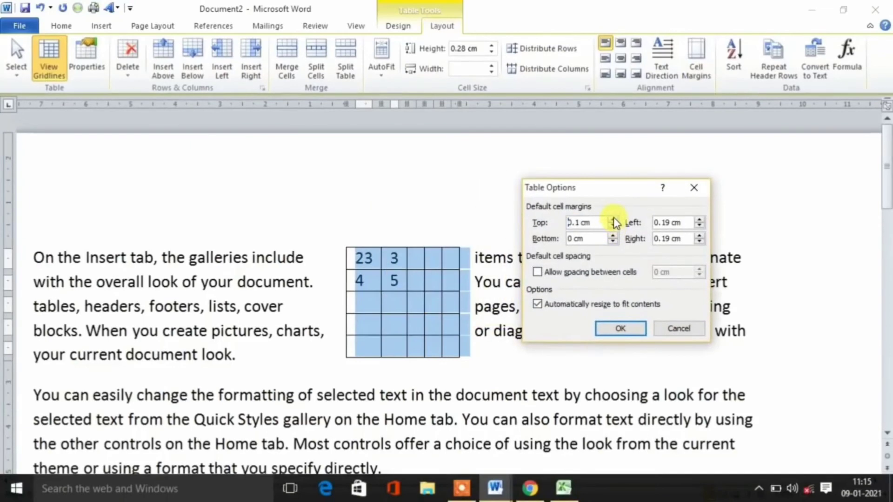
left_click(613, 218)
left_click(609, 327)
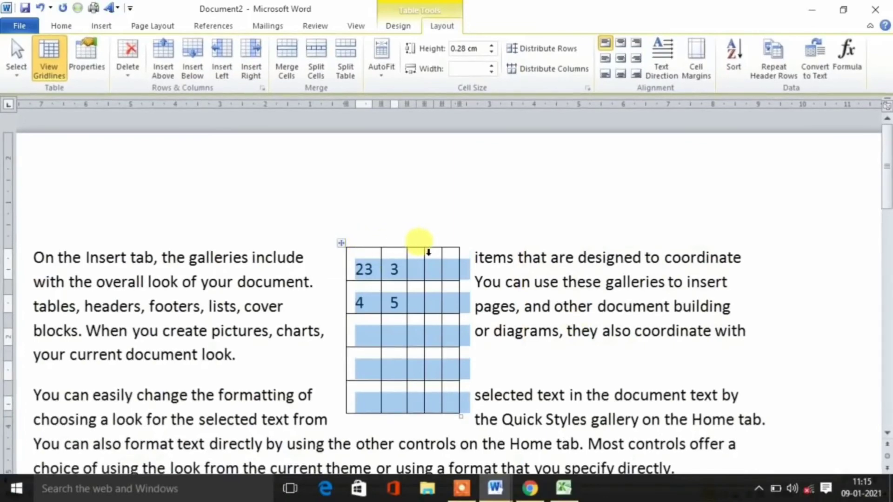
left_click(699, 67)
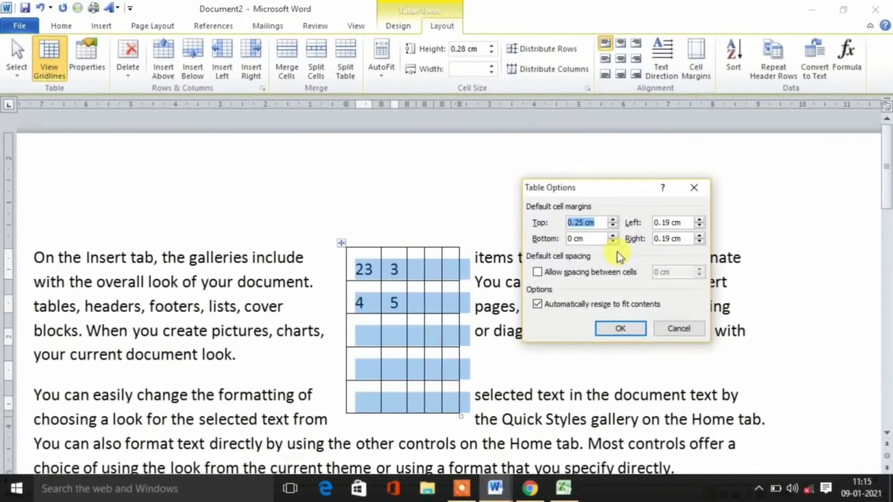
left_click(698, 187)
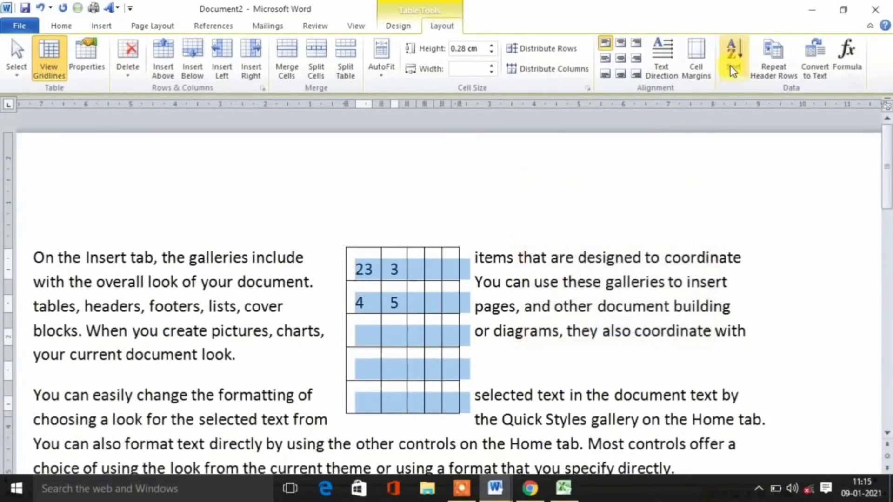
Return to Document1 and reduce the marks table's heading row height to about 1.23 cm
mouse_move(502, 491)
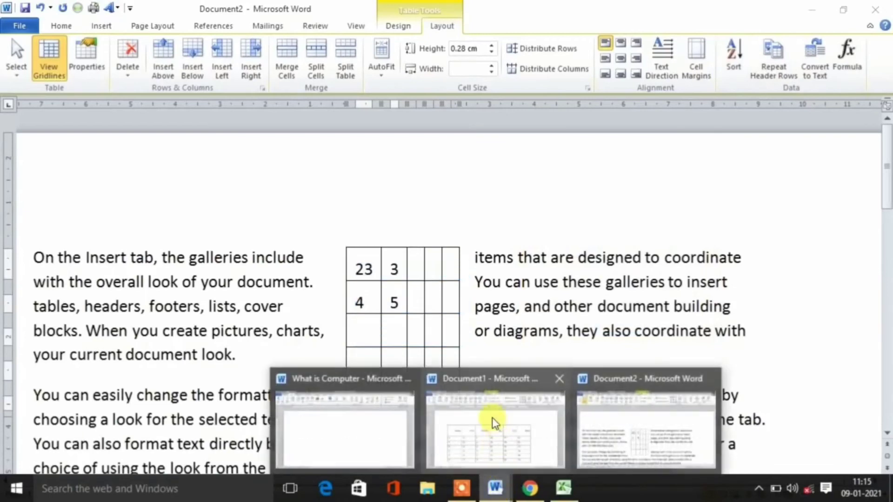
left_click(451, 402)
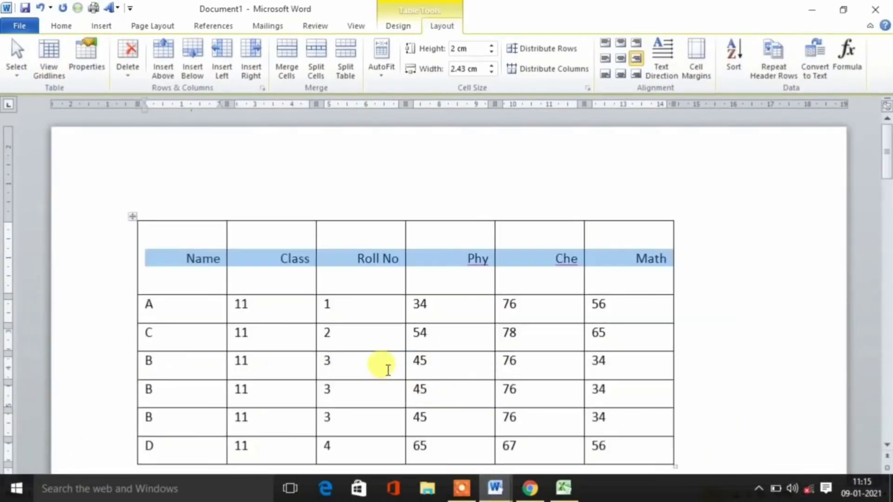
left_click(364, 391)
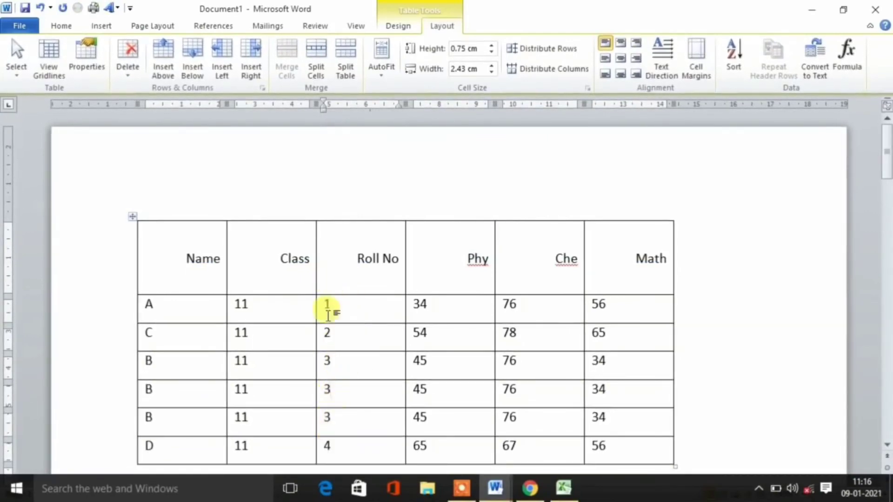
left_click(285, 292)
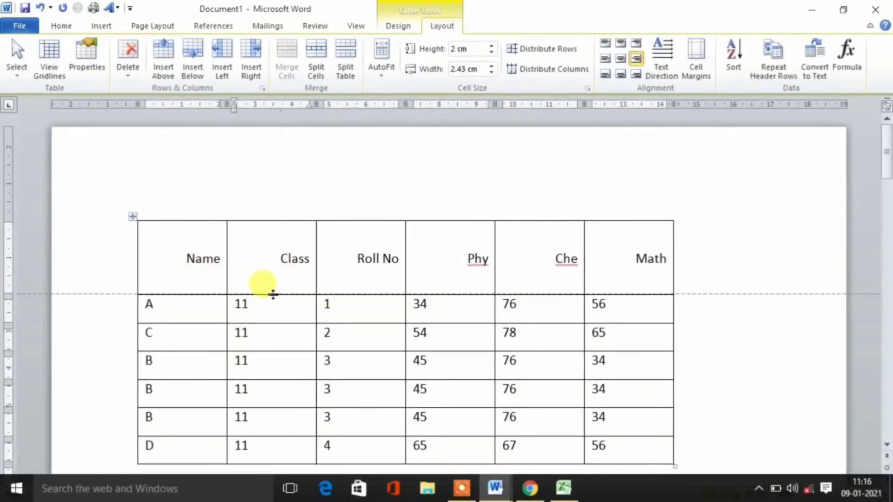
left_click_drag(270, 294, 278, 266)
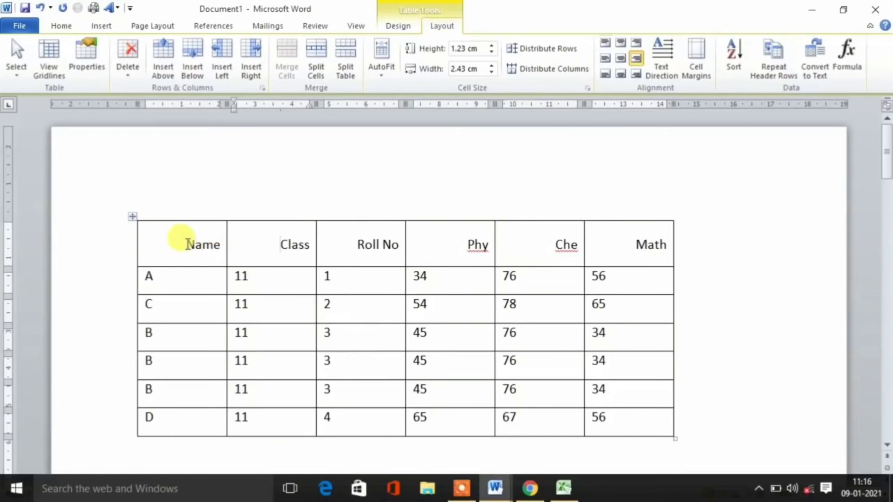
Sort the whole marks table by Roll No as numbers in descending order, keeping the header row, and check the reordered rows
left_click_drag(188, 243, 630, 415)
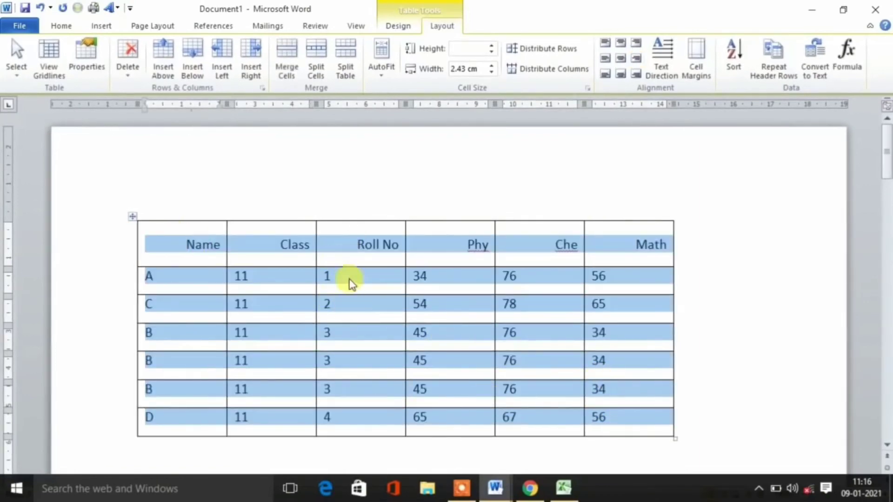
left_click(734, 65)
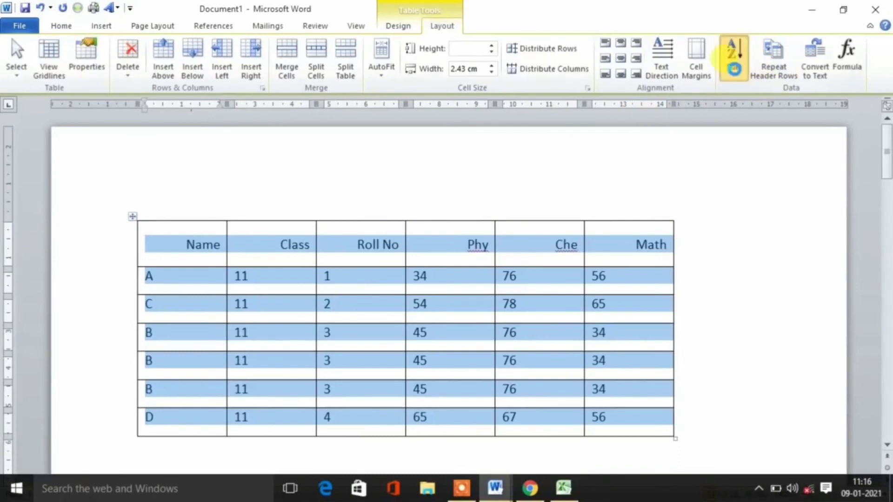
left_click(374, 171)
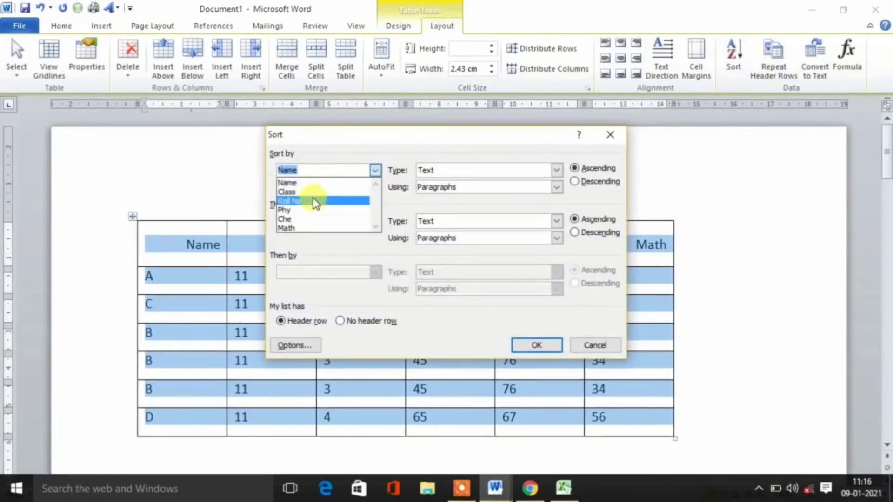
left_click(300, 201)
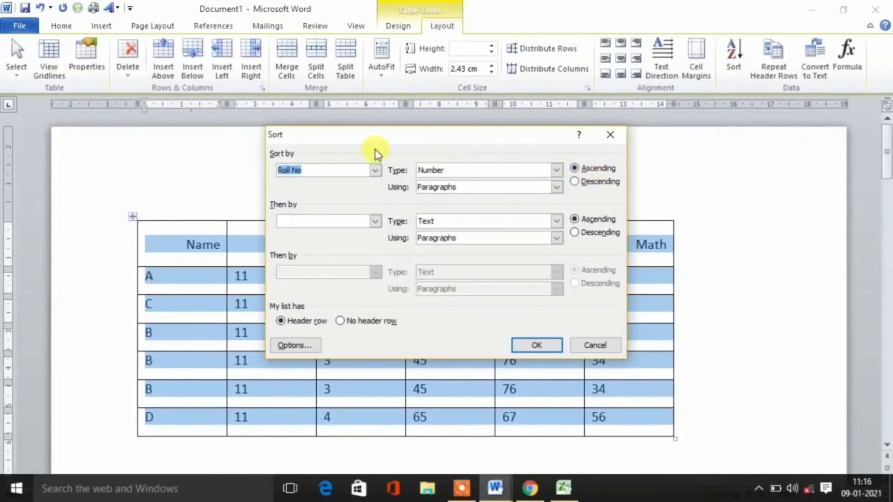
left_click_drag(367, 142, 539, 123)
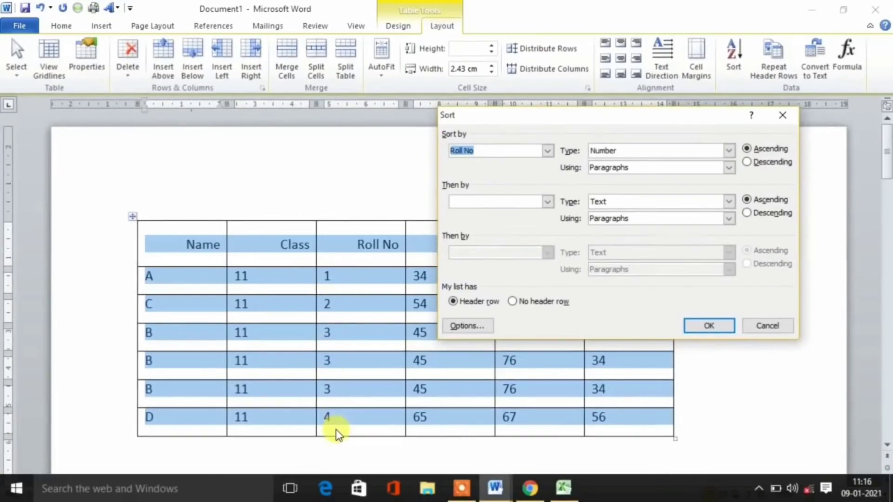
left_click(748, 161)
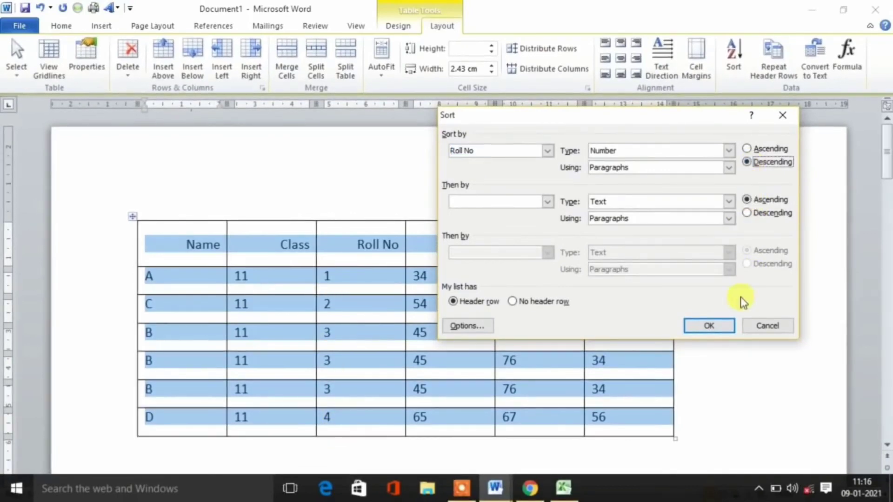
left_click(708, 326)
left_click(342, 275)
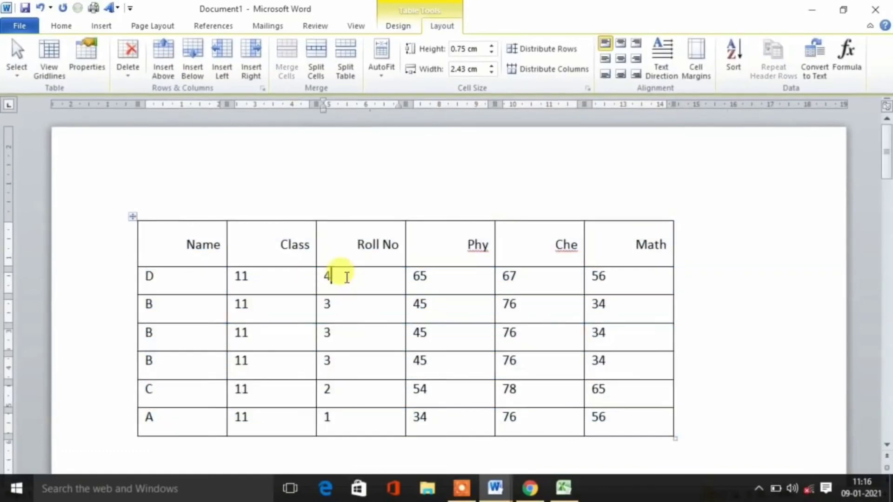
left_click(357, 312)
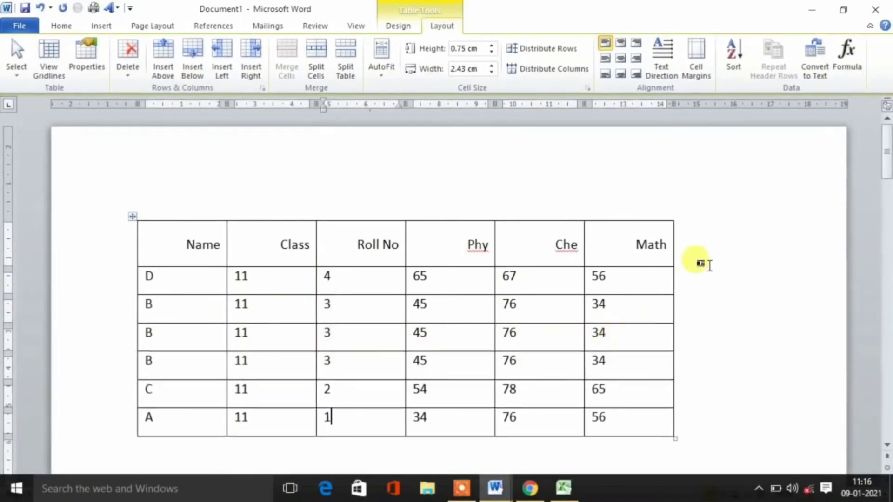
left_click(502, 313)
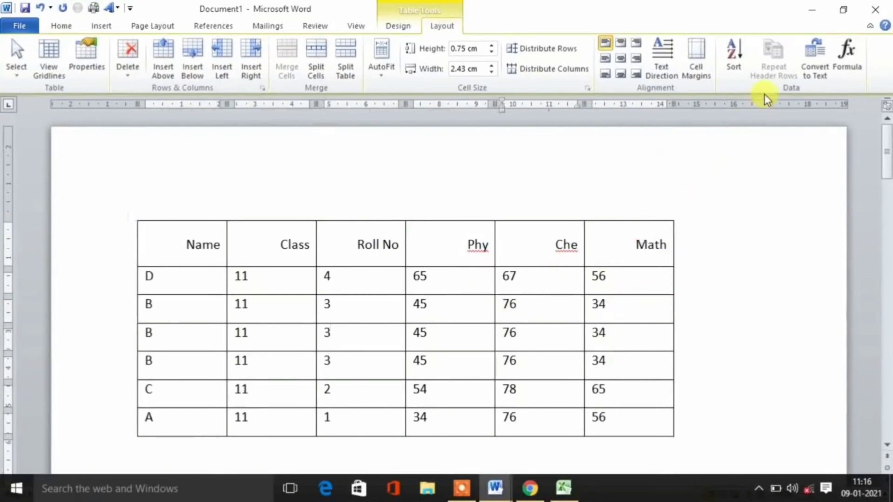
Select the heading row of the marks table and turn on Repeat Header Rows for it
left_click(332, 240)
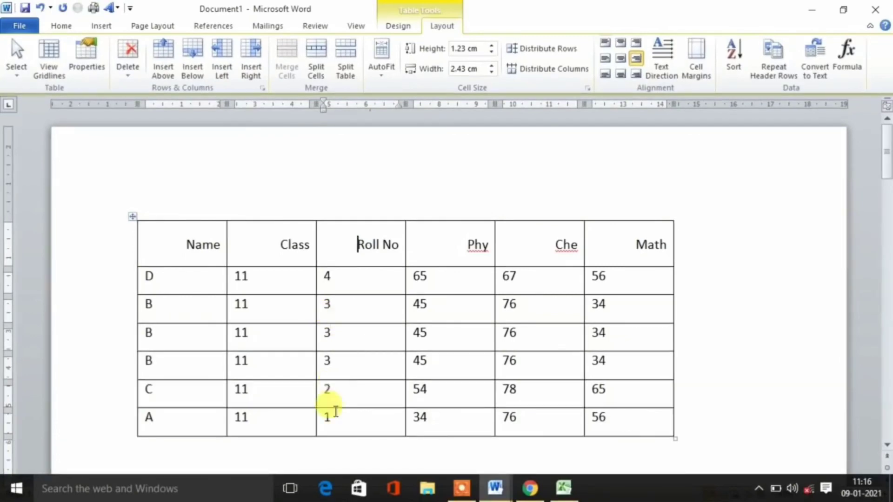
left_click_drag(175, 229, 626, 245)
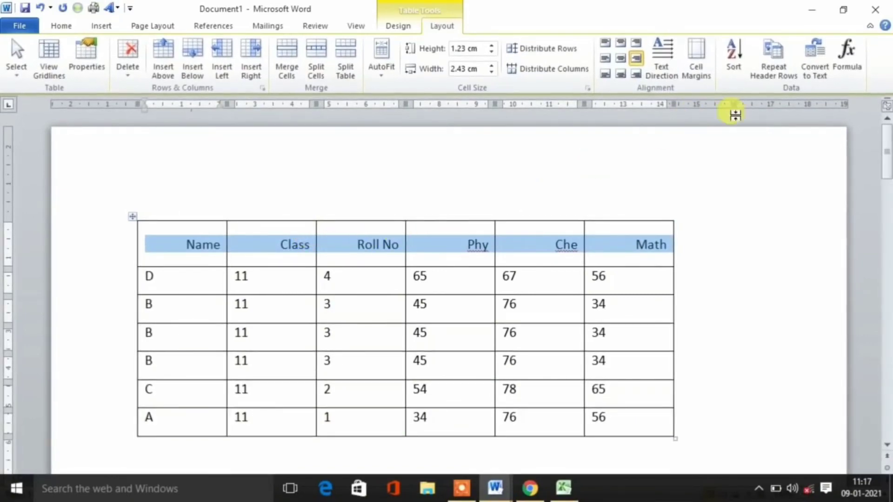
left_click(776, 65)
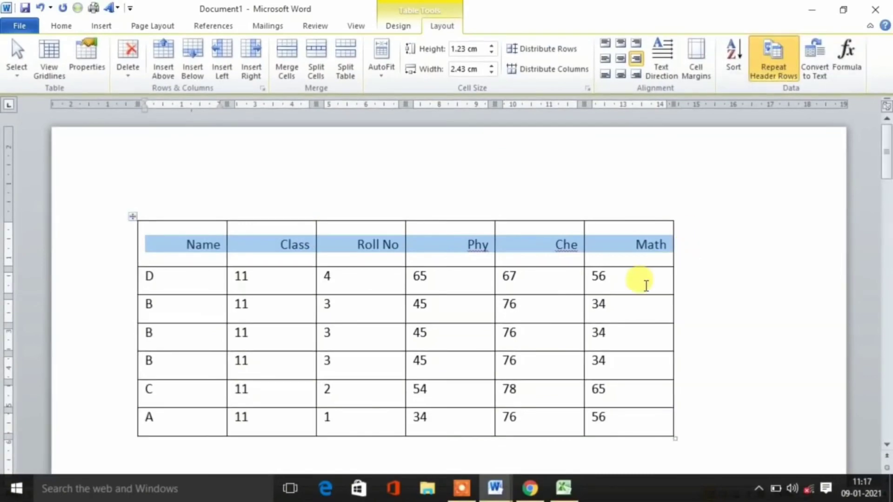
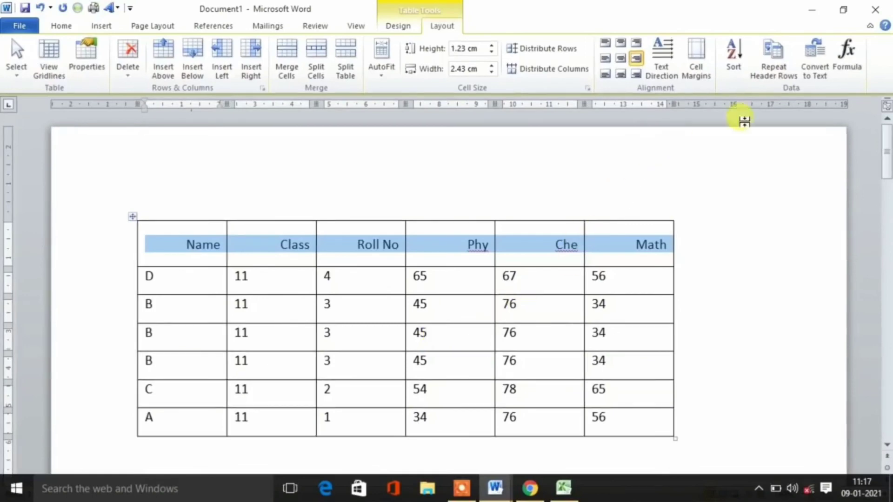
Convert the marks table's heading row to text separated with tabs, and undo the conversion
left_click(815, 63)
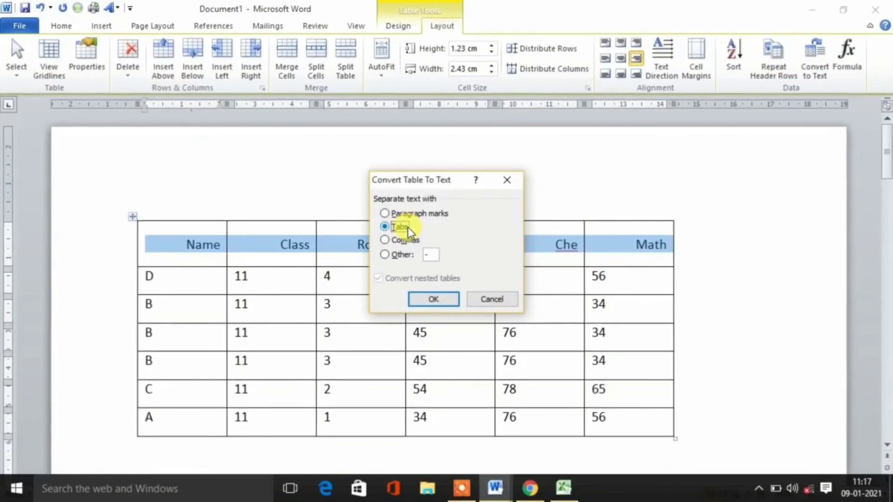
left_click(424, 297)
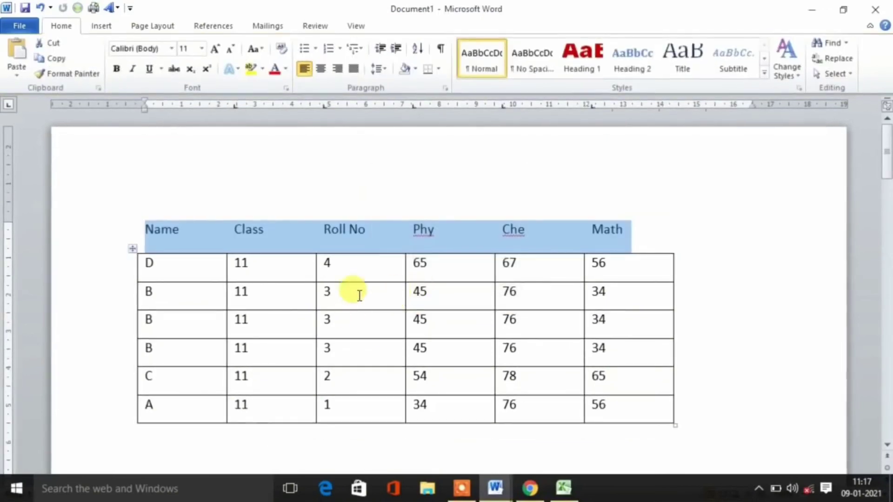
left_click(284, 227)
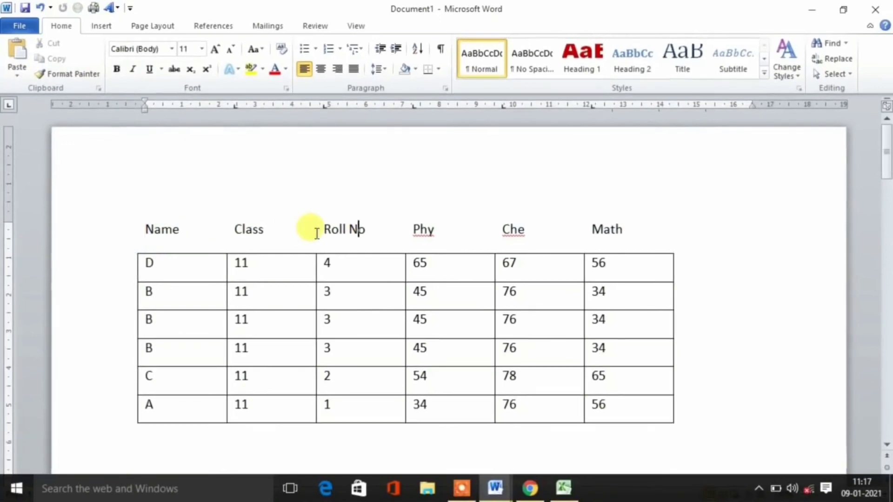
key("ctrl+z")
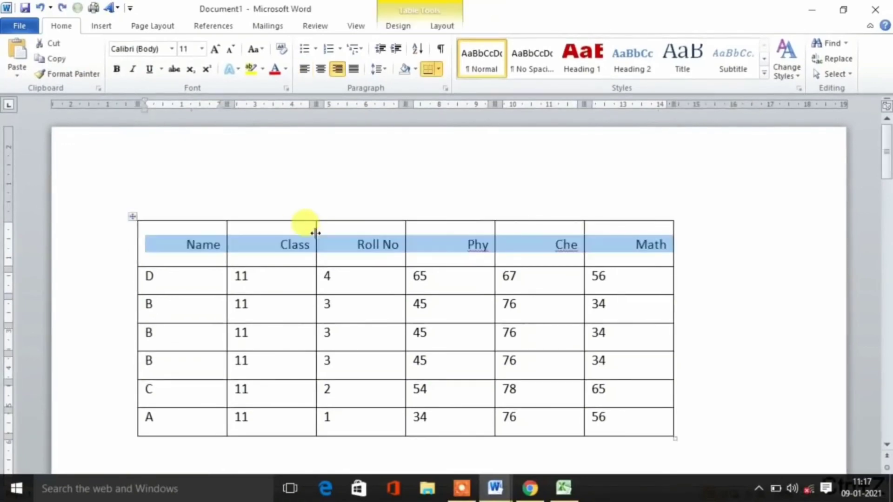
Select the whole marks table and convert it to text separated with tabs
left_click(248, 275)
left_click(136, 216)
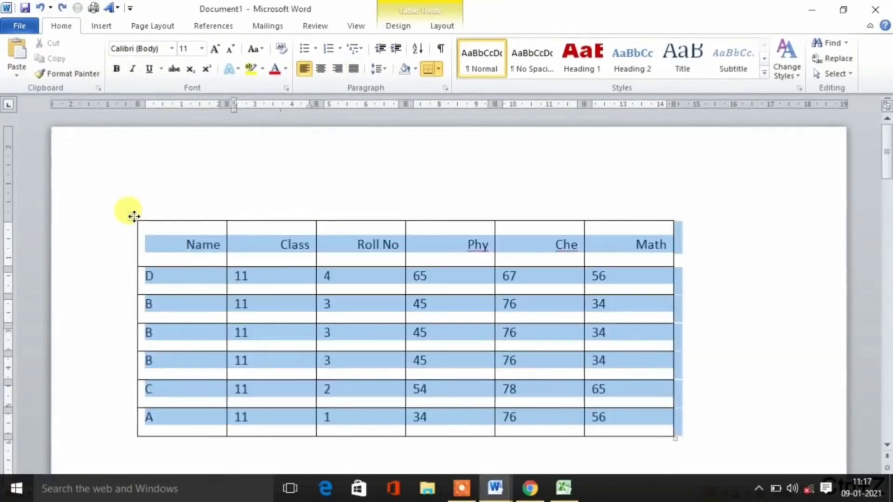
left_click(442, 25)
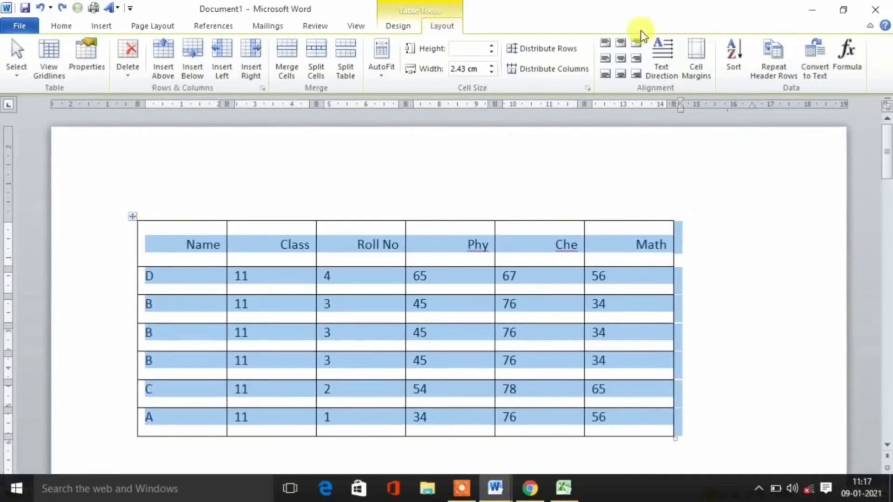
left_click(814, 70)
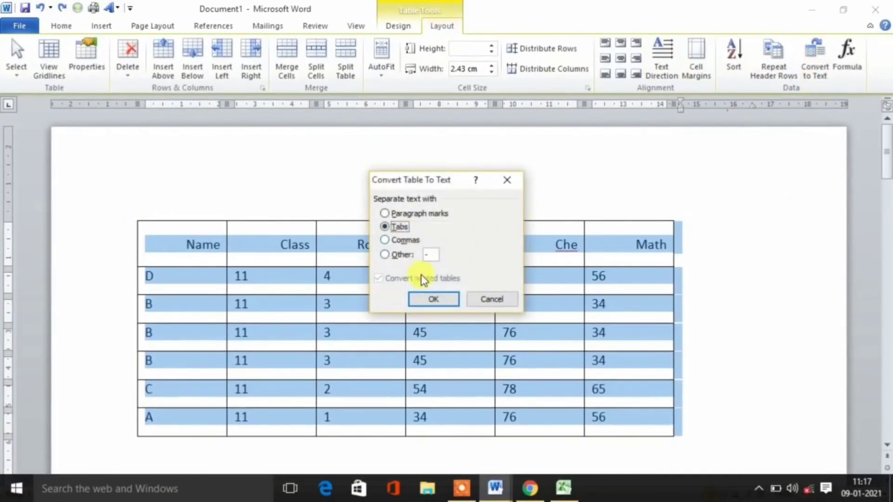
left_click(421, 298)
Look over the converted rows of text and undo the whole-table conversion
left_click(414, 362)
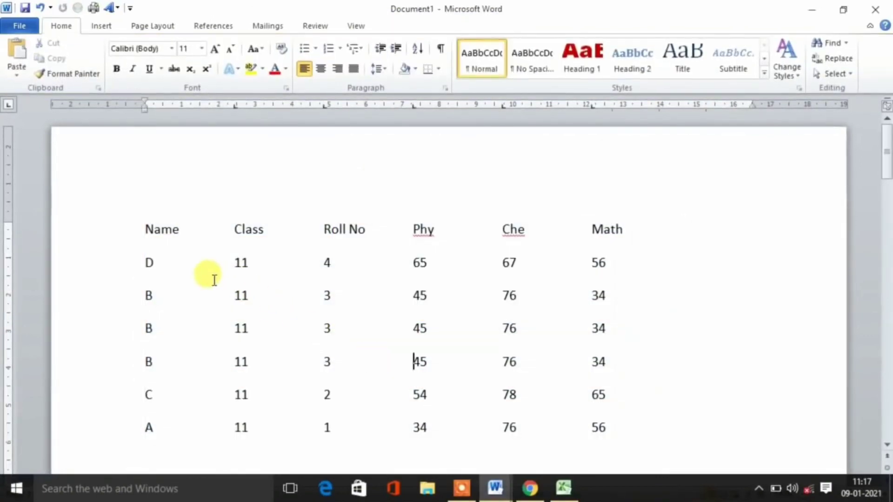
left_click(302, 318)
left_click(310, 259)
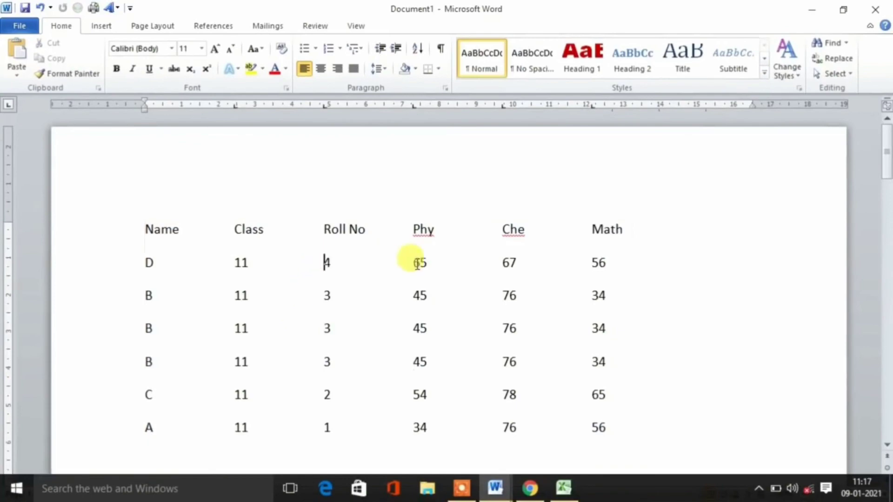
left_click(441, 263)
left_click(466, 361)
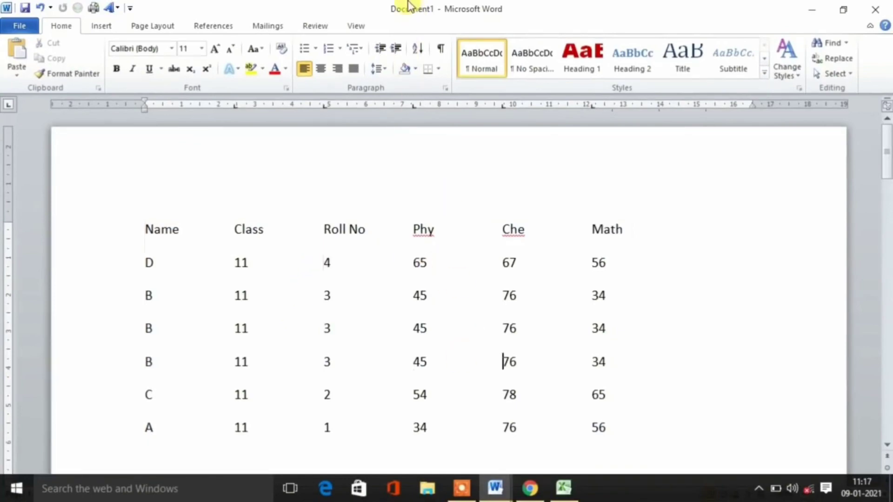
left_click(409, 326)
left_click(140, 332)
left_click(395, 307)
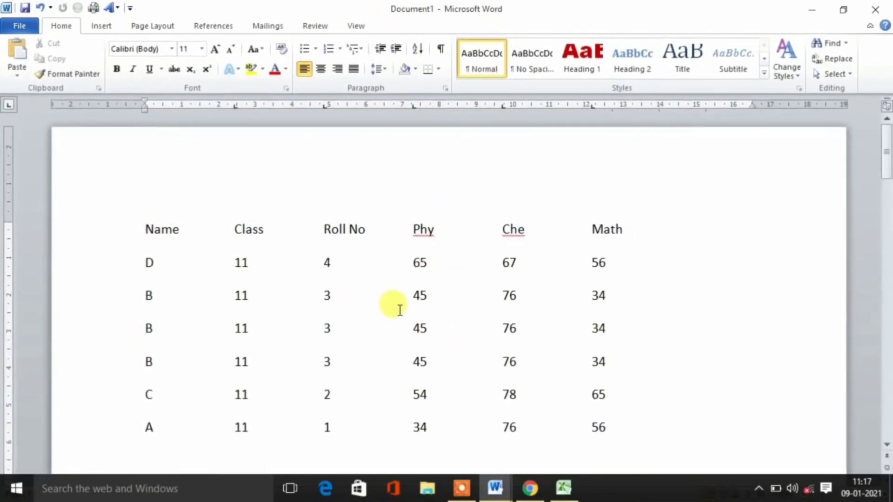
left_click(305, 326)
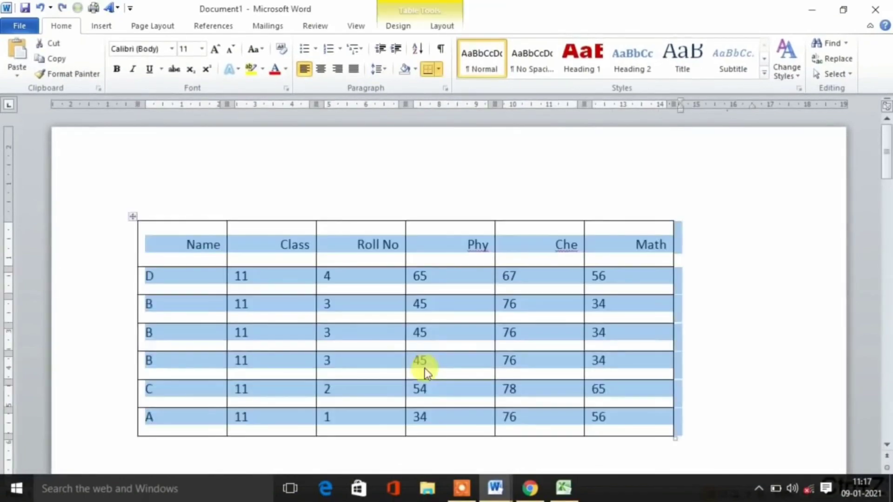
key("ctrl+z")
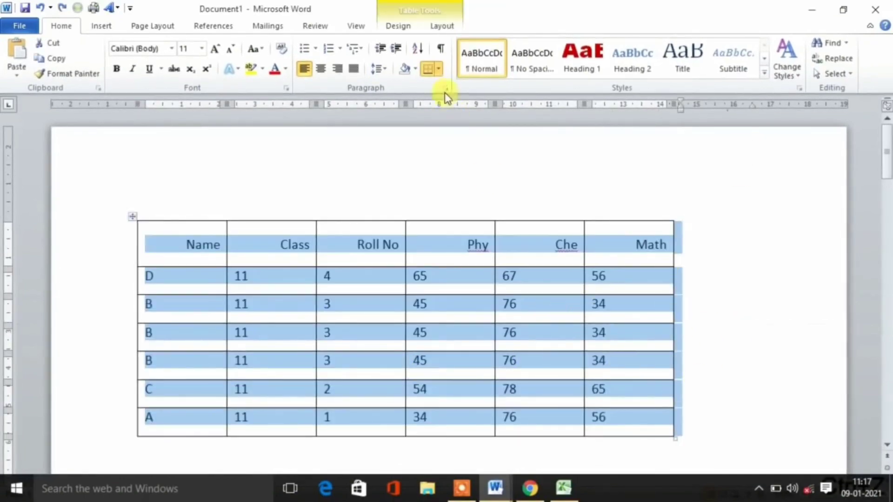
Browse the available functions and insert the formula =SUM(LEFT) in row A's Total cell of the table with the Total column
left_click(438, 29)
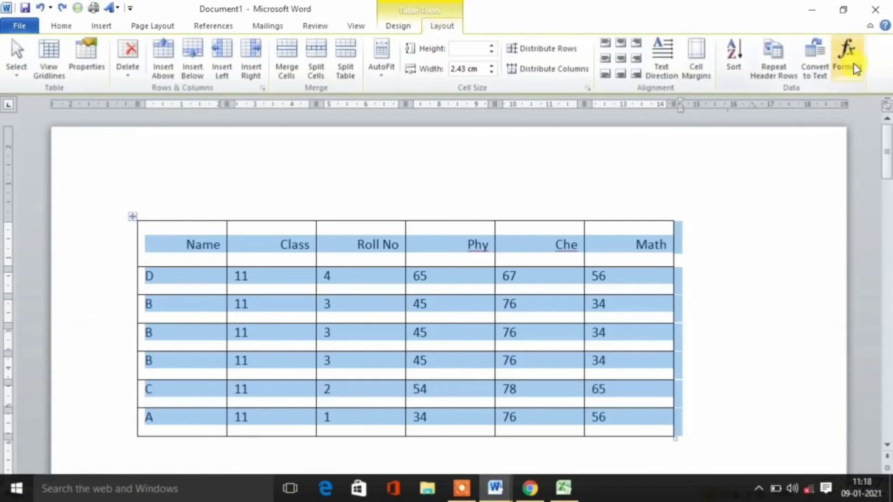
left_click(624, 309)
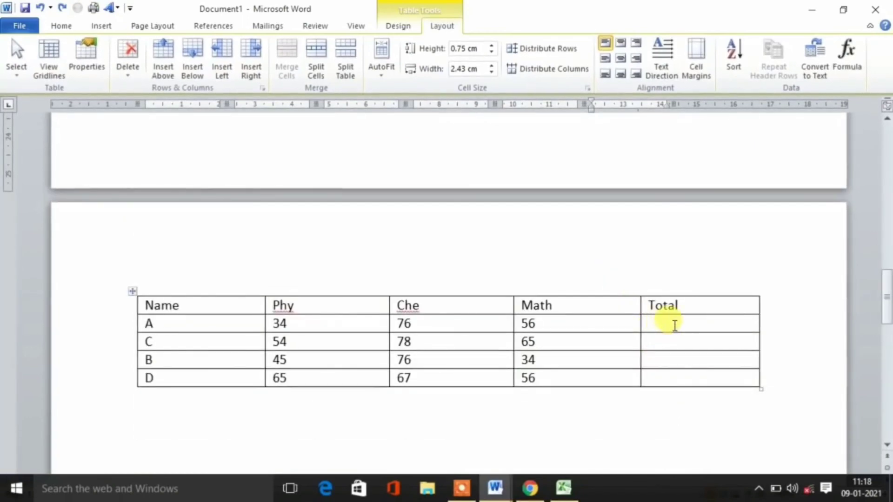
left_click(676, 324)
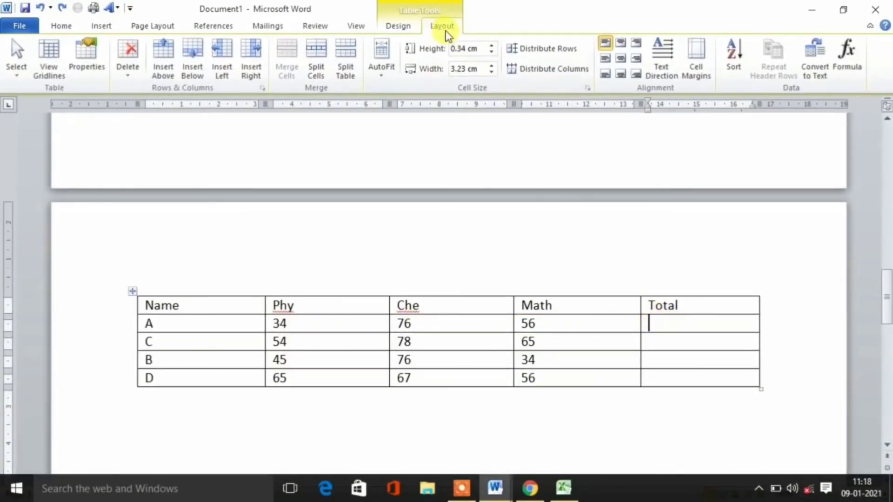
left_click(844, 54)
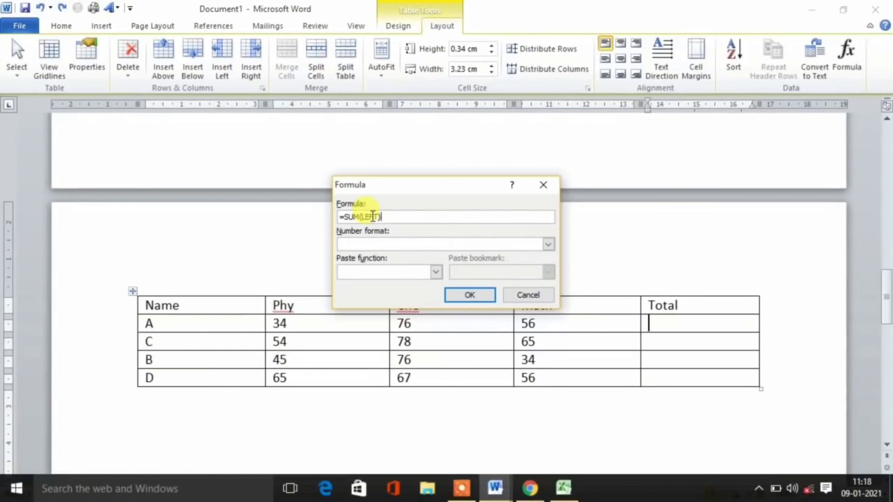
left_click(420, 272)
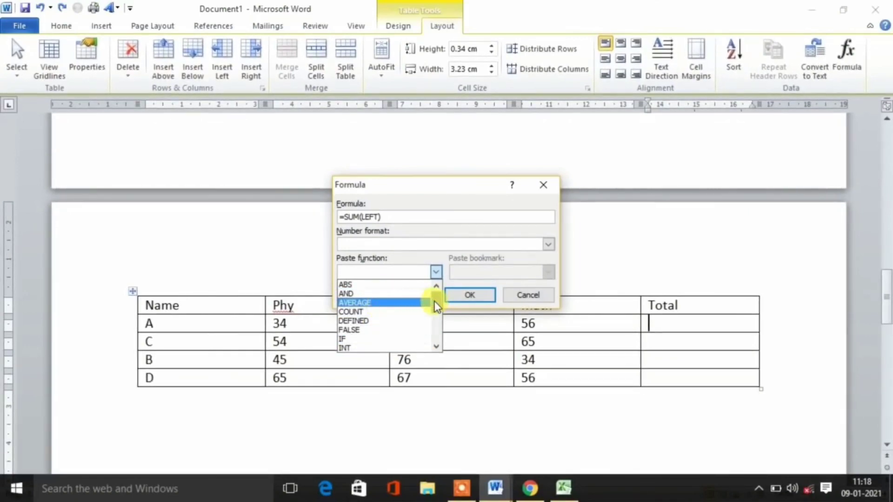
mouse_move(434, 300)
left_mouse_down()
mouse_move(434, 336)
mouse_move(430, 283)
left_mouse_up()
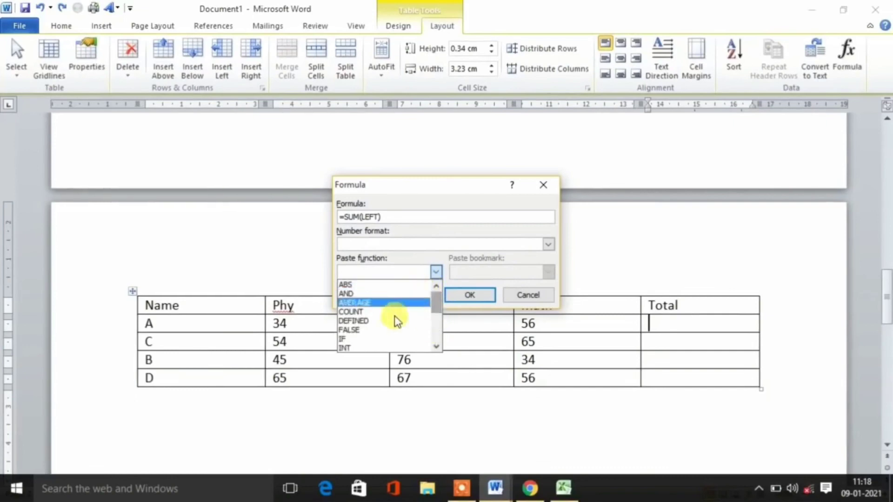
left_click(411, 203)
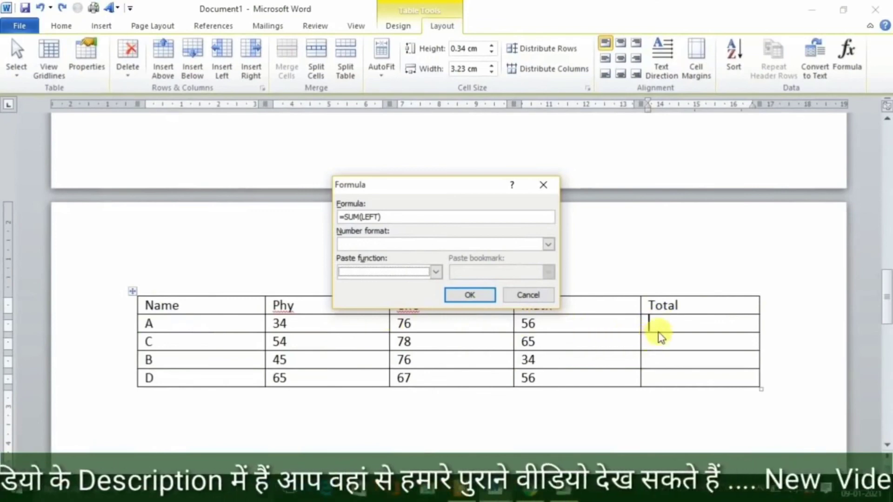
left_click(466, 296)
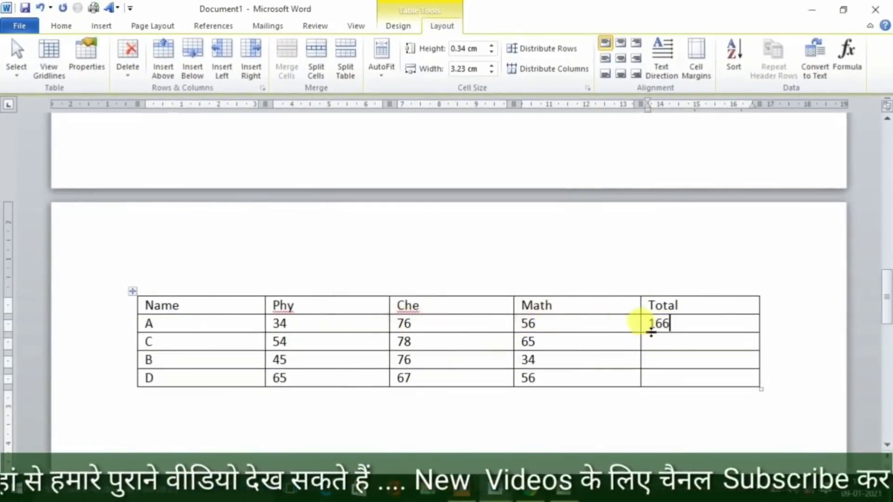
Replace the Math mark in row D with the formula =SUM(ABOVE)
left_click(545, 378)
key("BackSpace")
key("BackSpace")
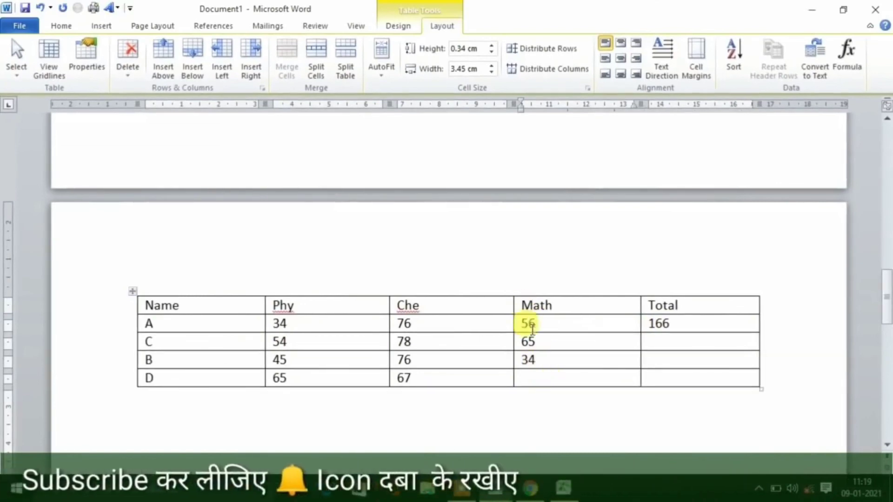
left_click(852, 60)
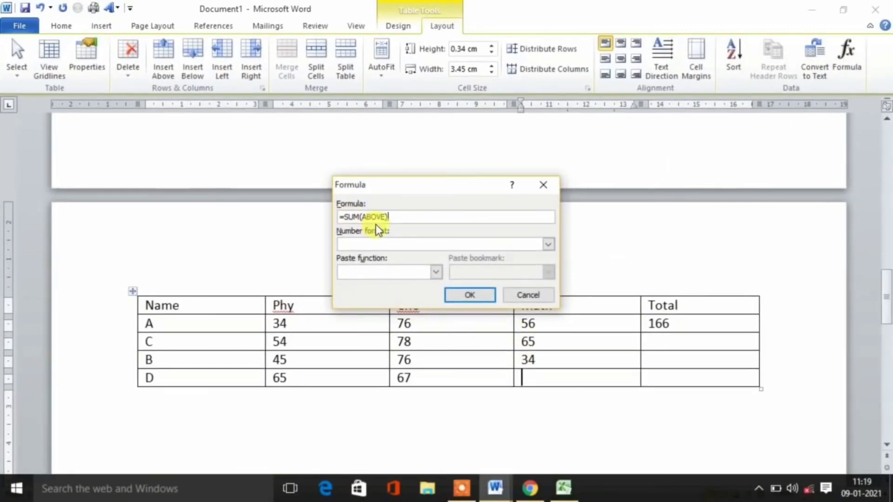
left_click(472, 295)
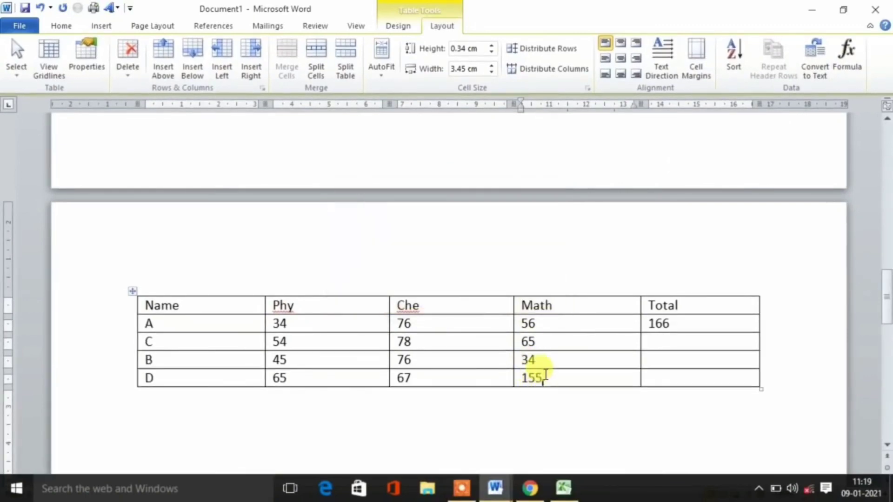
Insert the formula =AVERAGE(left) in row C's Total cell
left_click(674, 341)
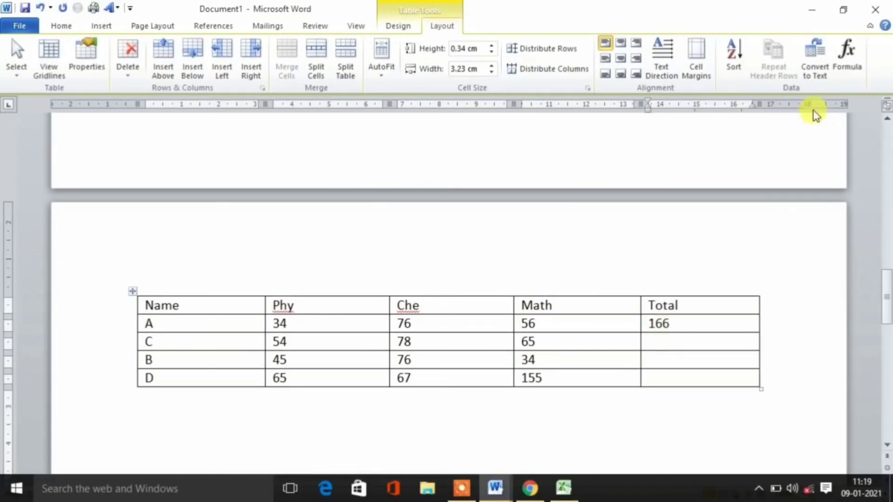
left_click(841, 70)
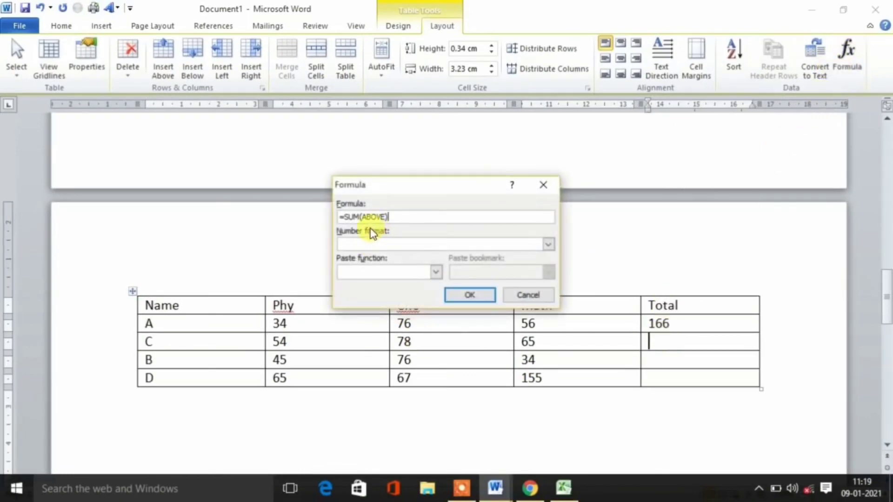
left_click(364, 218)
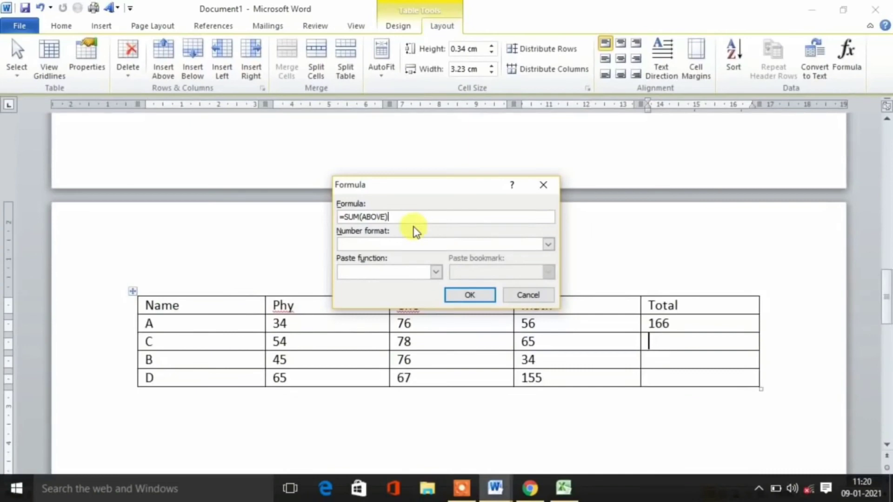
key("BackSpace")
key("BackSpace")
key("BackSpace")
type("AVERAGE(left)")
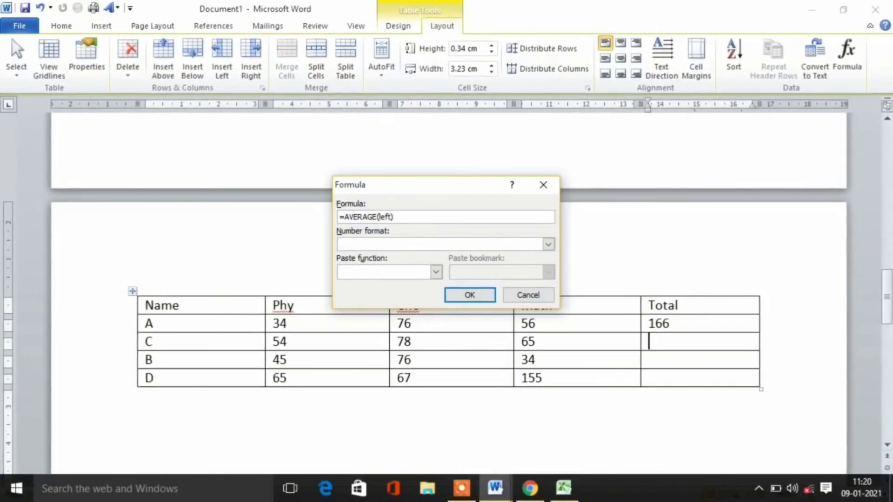
key("Return")
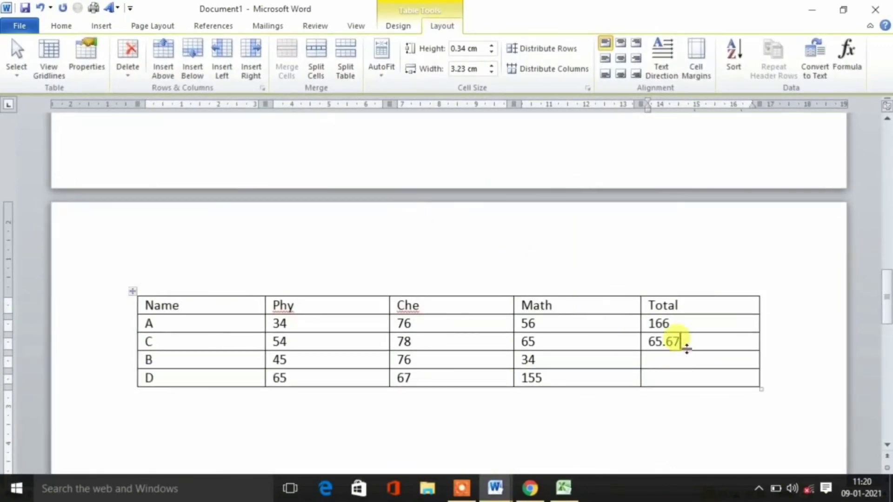